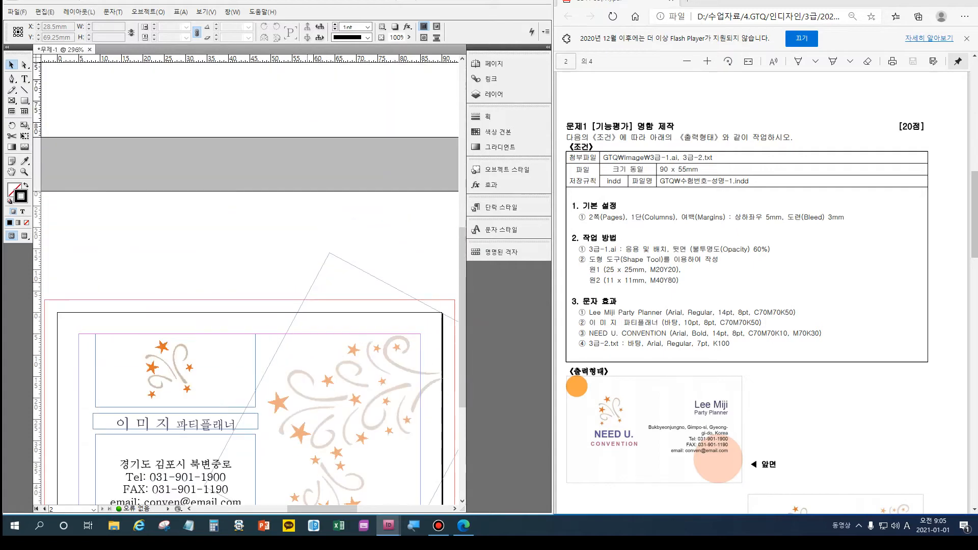
Deselect everything and open the New Document dialog, which currently shows A4 with 3 mm bleed.
key("ctrl+shift+a")
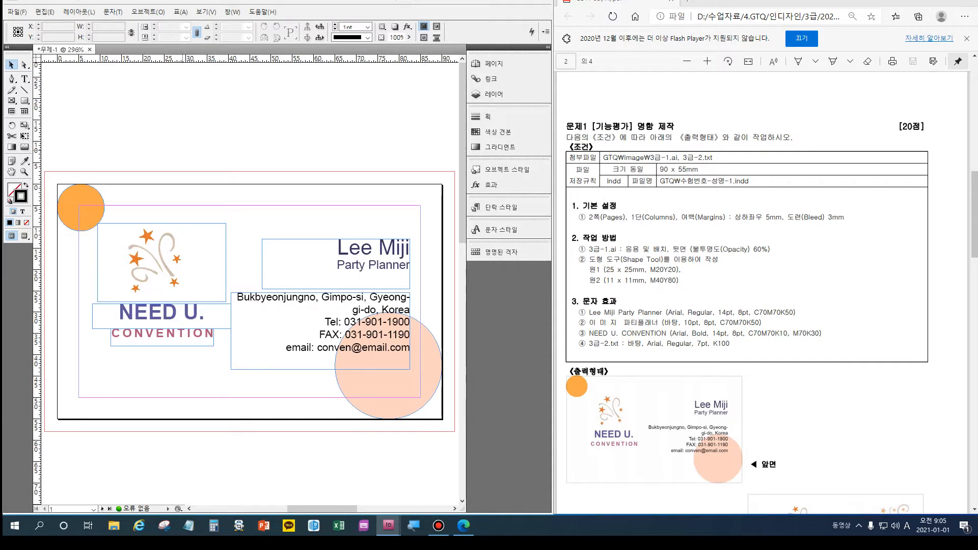
key("ctrl+n")
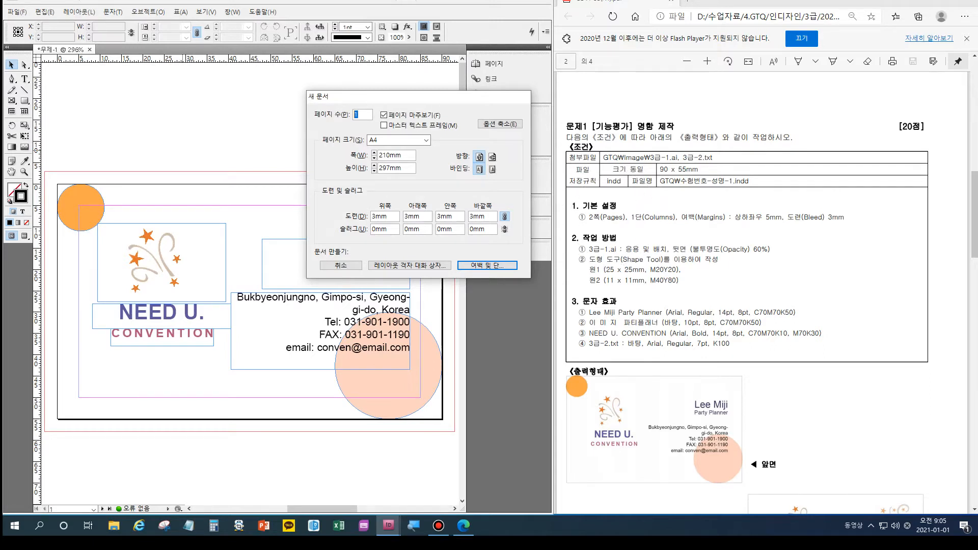
Set 2 pages at 90 × 55 mm with Facing Pages off, then continue to margins.
type("2")
key("alt+f")
double_click(385, 154)
type("90")
key("Tab")
type("55")
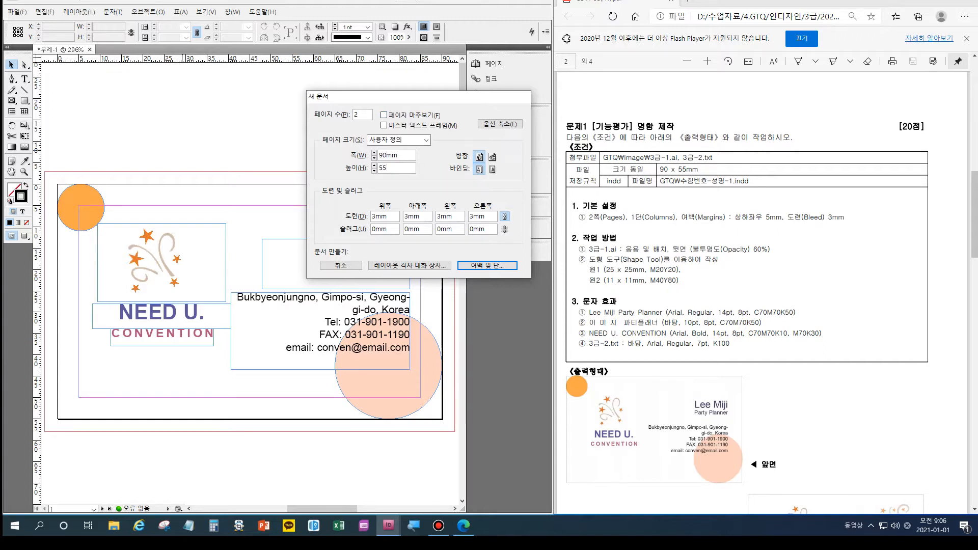
key("Return")
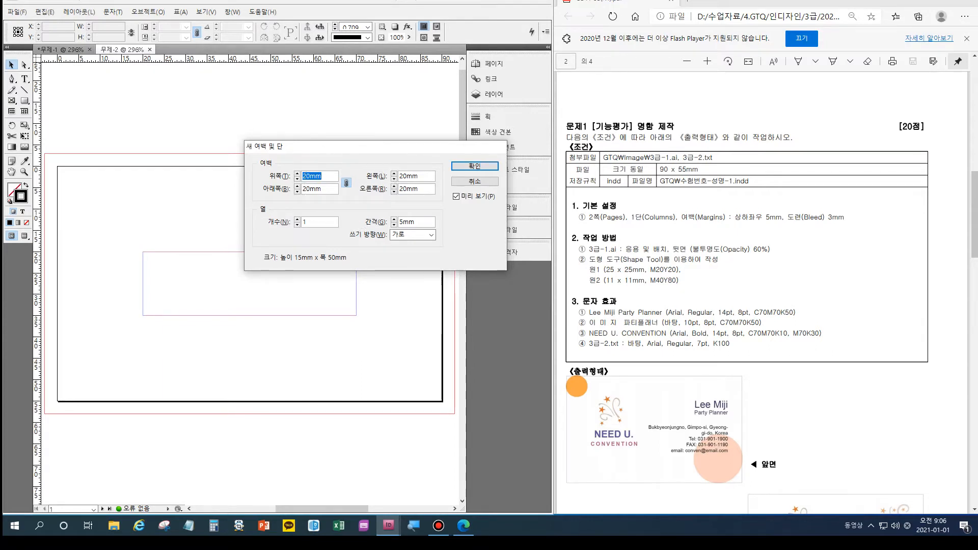
Apply linked 5 mm margins on all sides and create the card document.
type("5mm")
key("Tab")
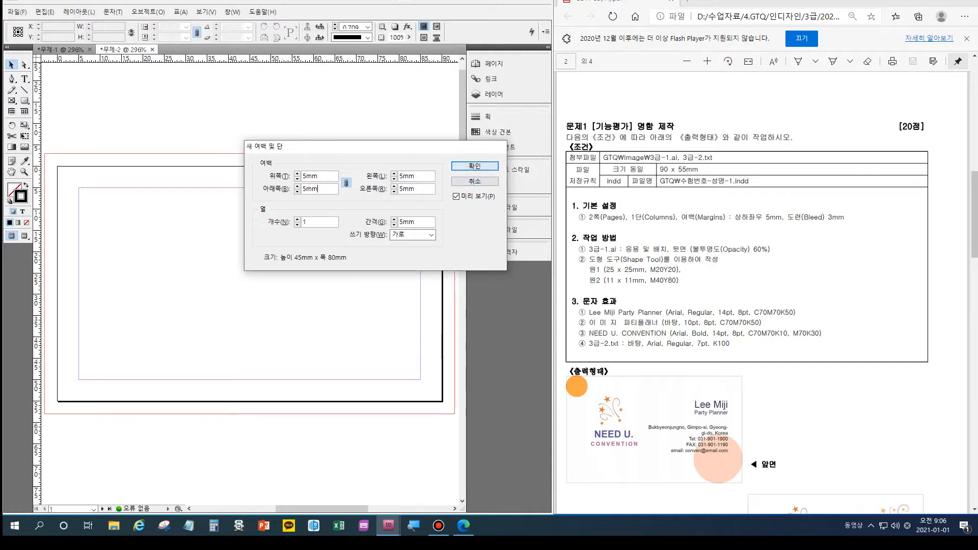
key("Return")
scroll(250, 281, "up", 5)
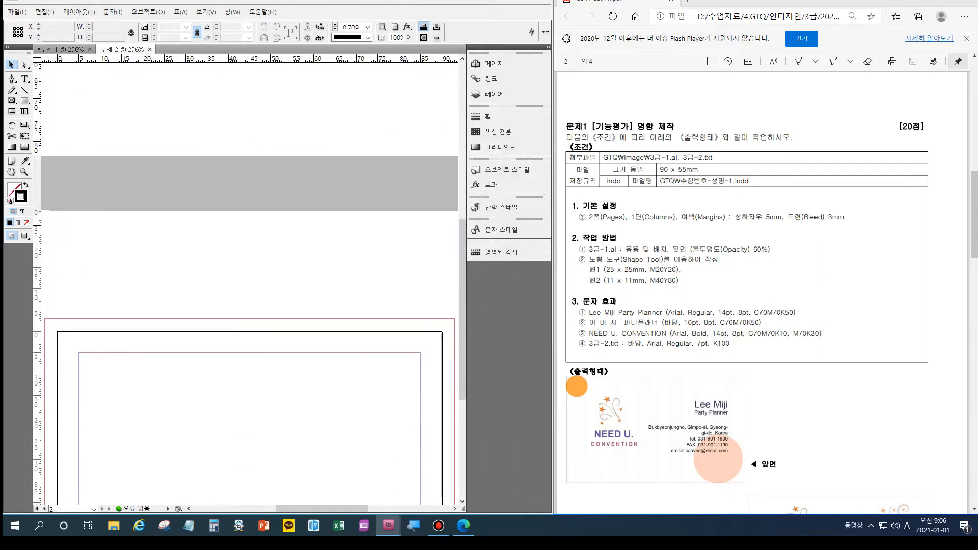
Bring the blank card page into view and switch to the 인디자인단축키.indd reference tab.
scroll(249, 280, "up", 1)
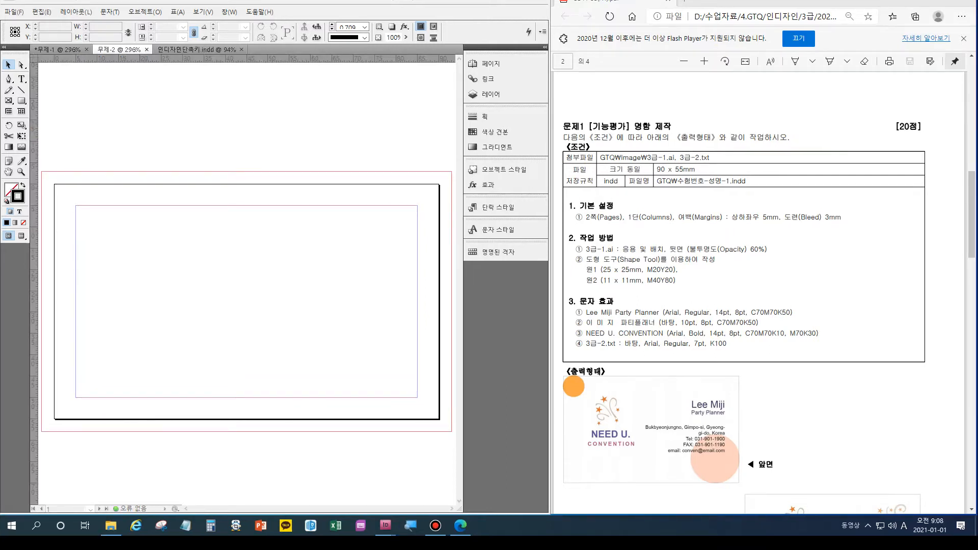
left_click(117, 183)
scroll(247, 280, "down", 3)
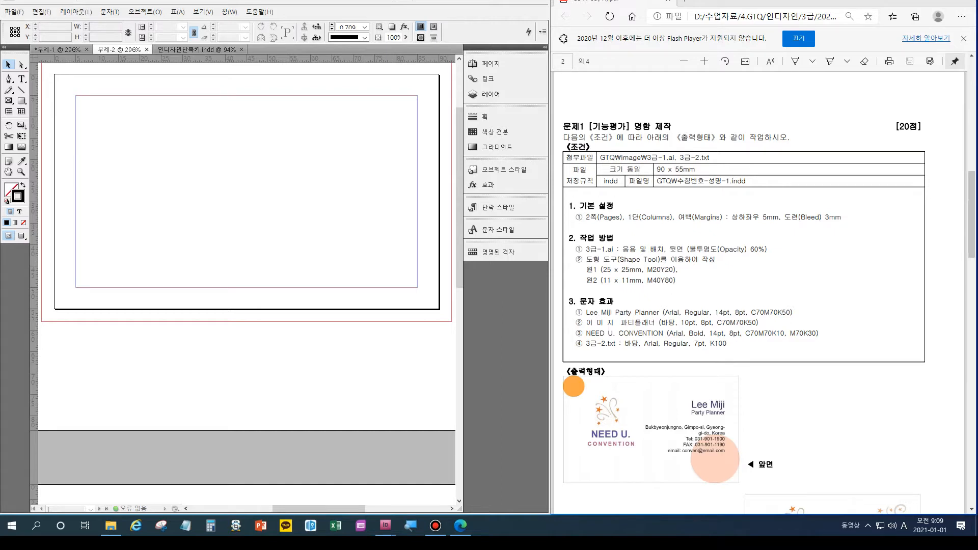
scroll(246, 285, "up", 2)
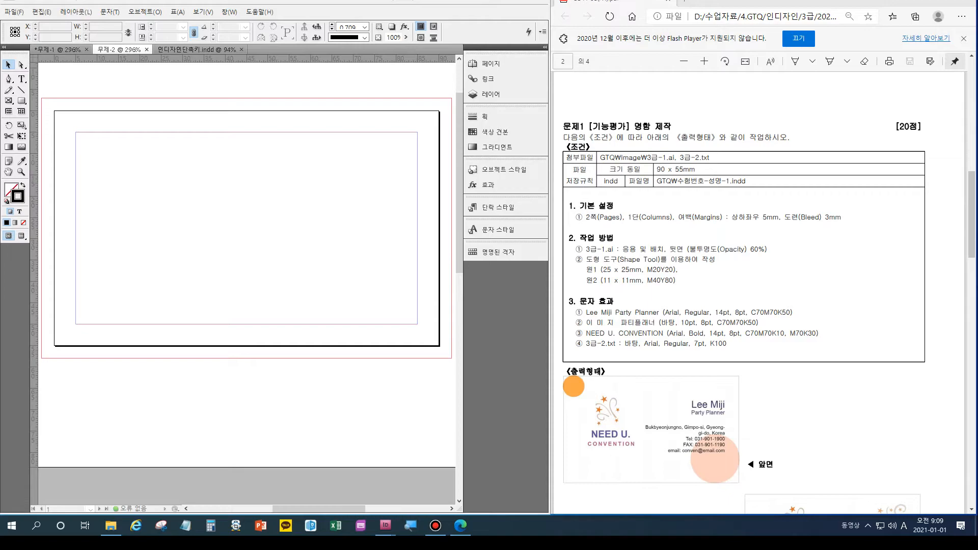
key("ctrl+Tab")
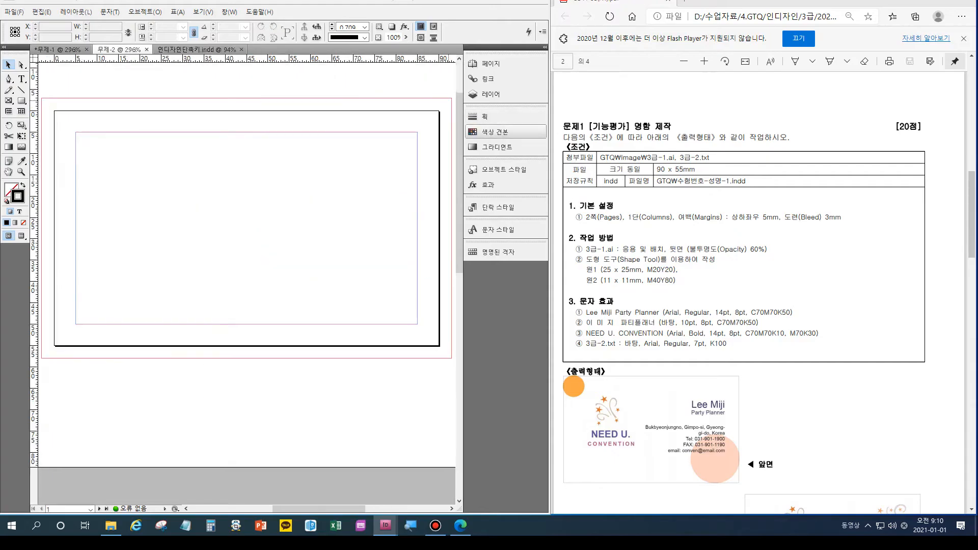
Open Swatches and mark the needed colours M20Y20, C70M70K50, C70M70K10 and M70K30 on the task sheet.
key("F5")
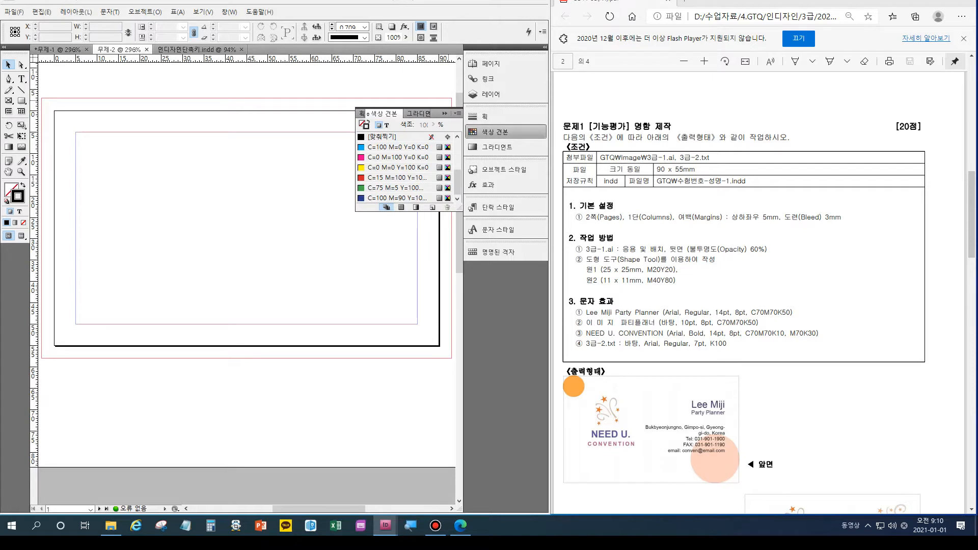
key("ctrl+shift+g")
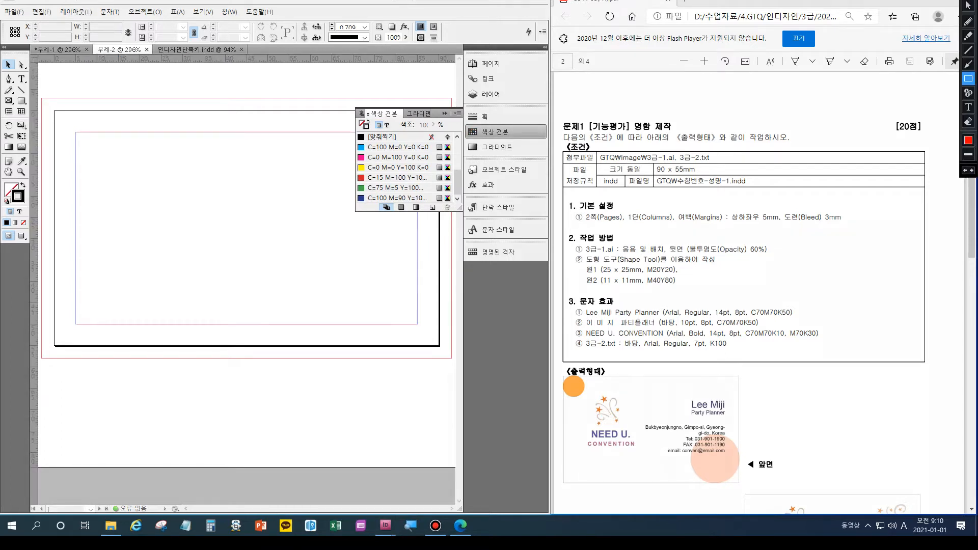
mouse_move(645, 262)
left_mouse_down()
mouse_move(681, 272)
mouse_move(655, 281)
mouse_move(682, 290)
left_mouse_up()
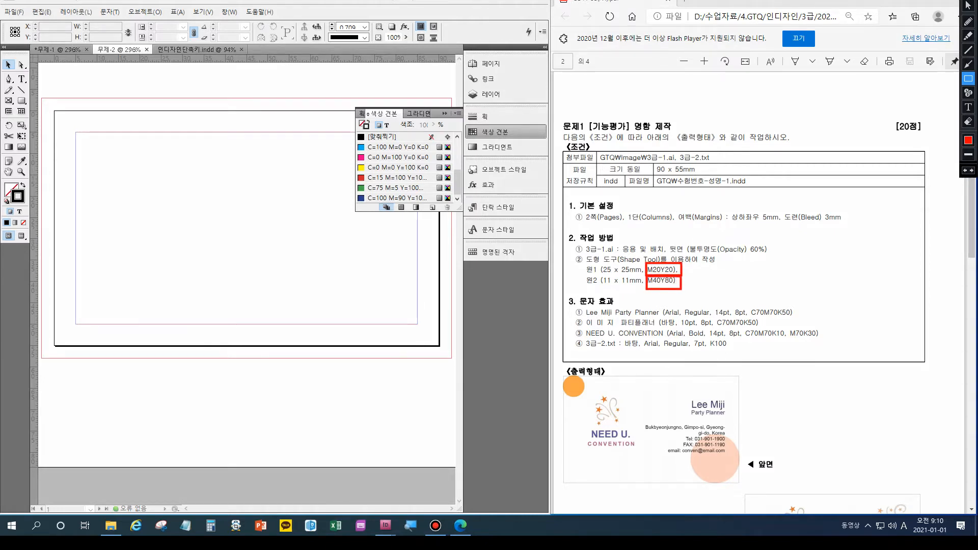
left_click_drag(749, 307, 797, 317)
left_click_drag(744, 326, 828, 340)
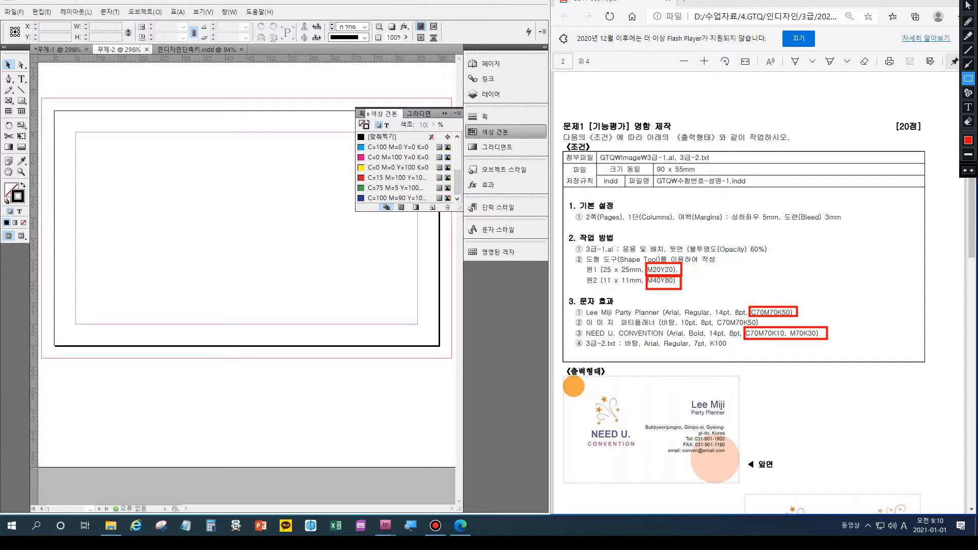
key("Escape")
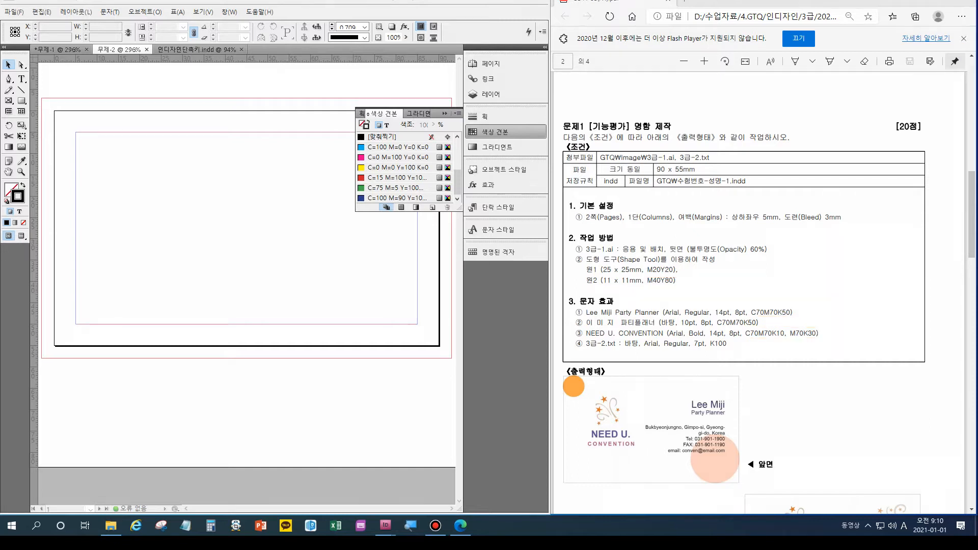
Turn a duplicated swatch into light pink C=0 M=20 Y=20 K=0, then duplicate it.
left_click(398, 198)
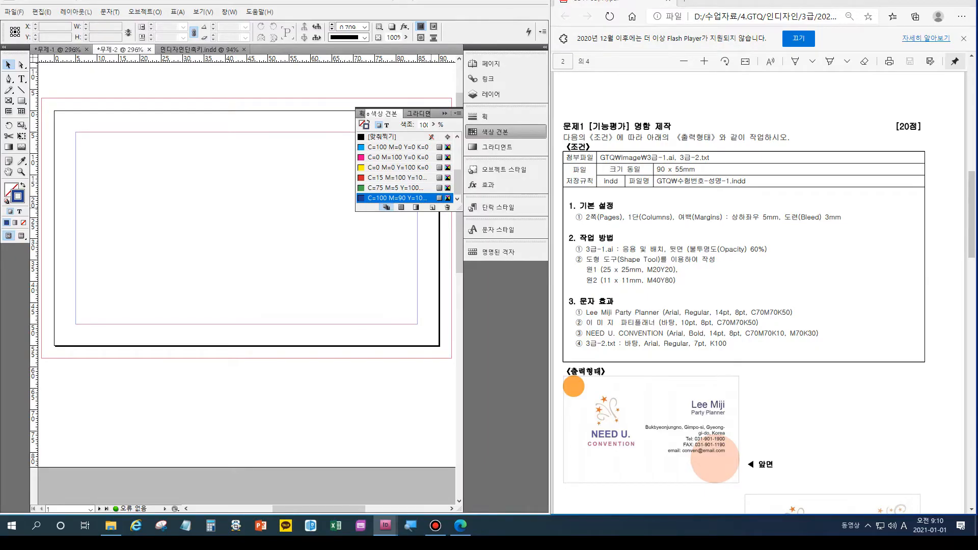
left_click(431, 207)
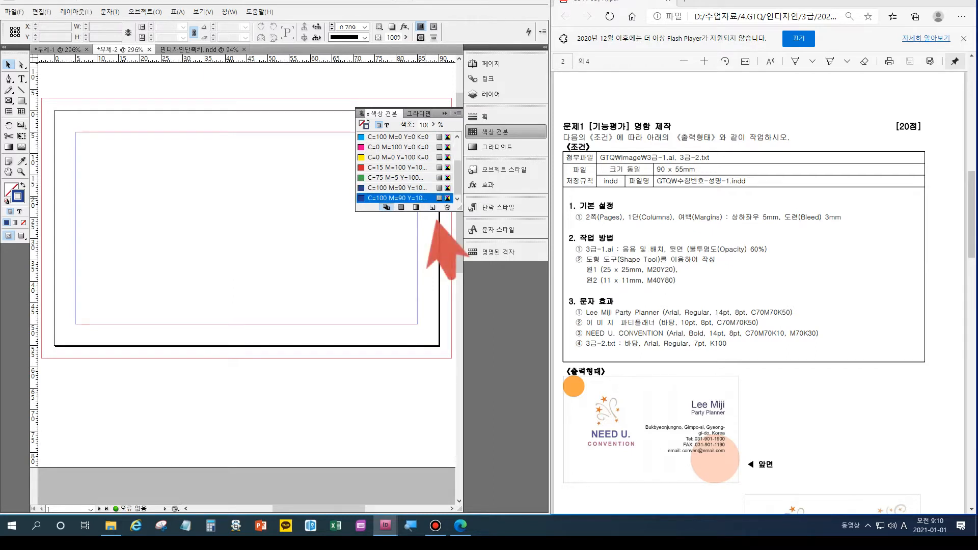
double_click(397, 197)
left_click_drag(331, 281, 276, 222)
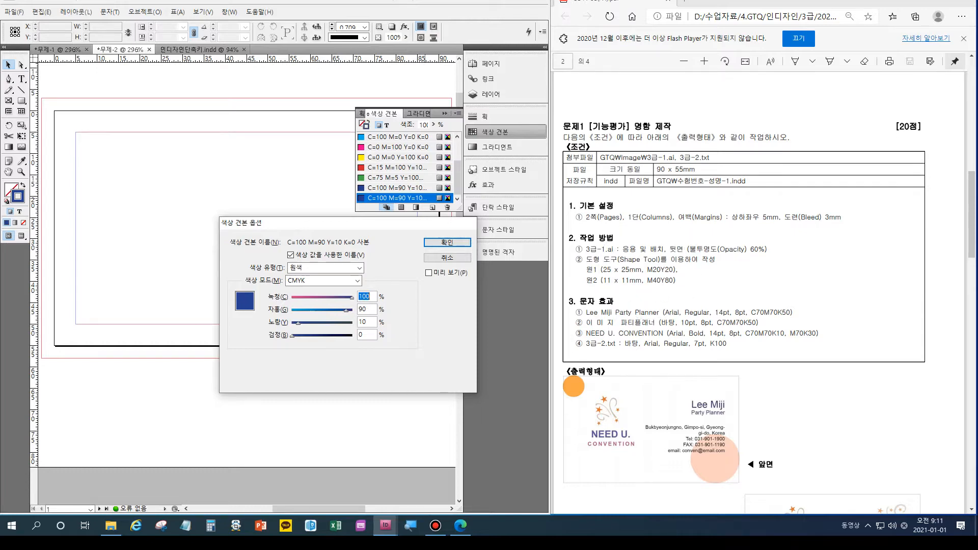
scroll(637, 280, "up", 3)
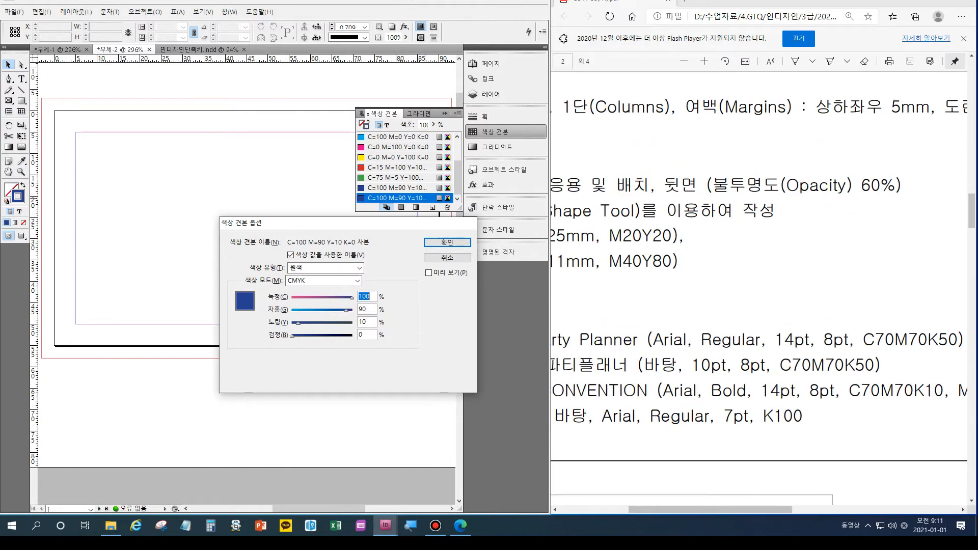
type("0")
key("Tab")
type("20")
key("Tab")
type("20")
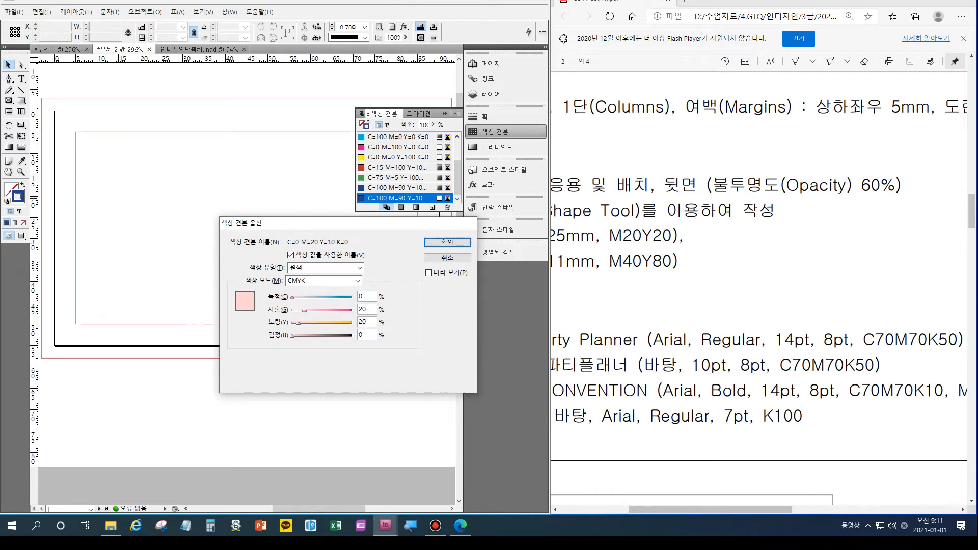
key("Return")
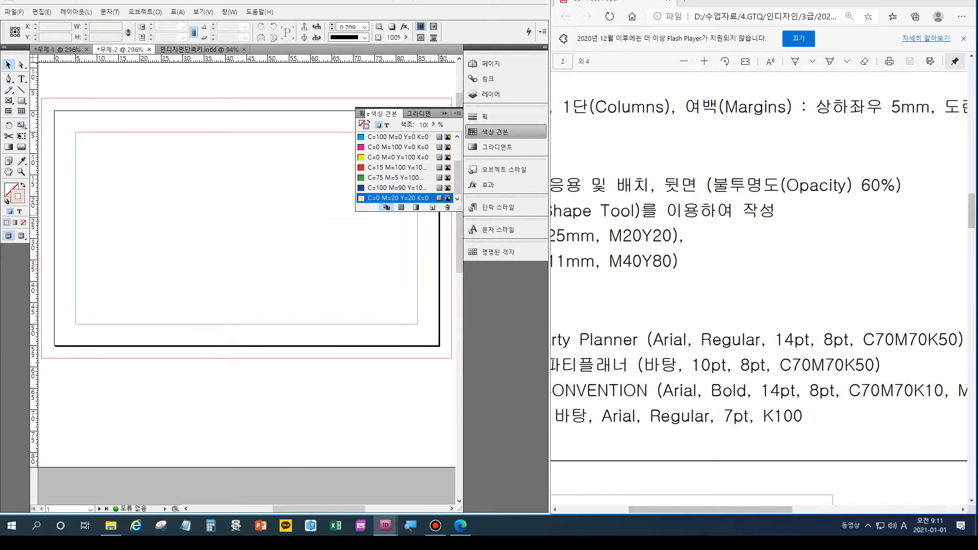
left_click(432, 207)
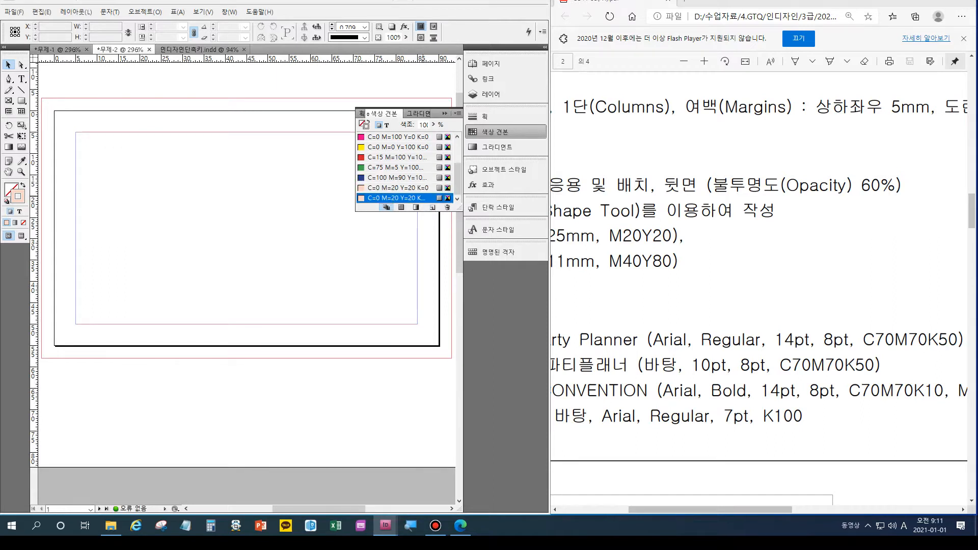
Edit the pink copy into an orange C=0 M=40 Y=80 K=0 swatch and duplicate it.
double_click(398, 198)
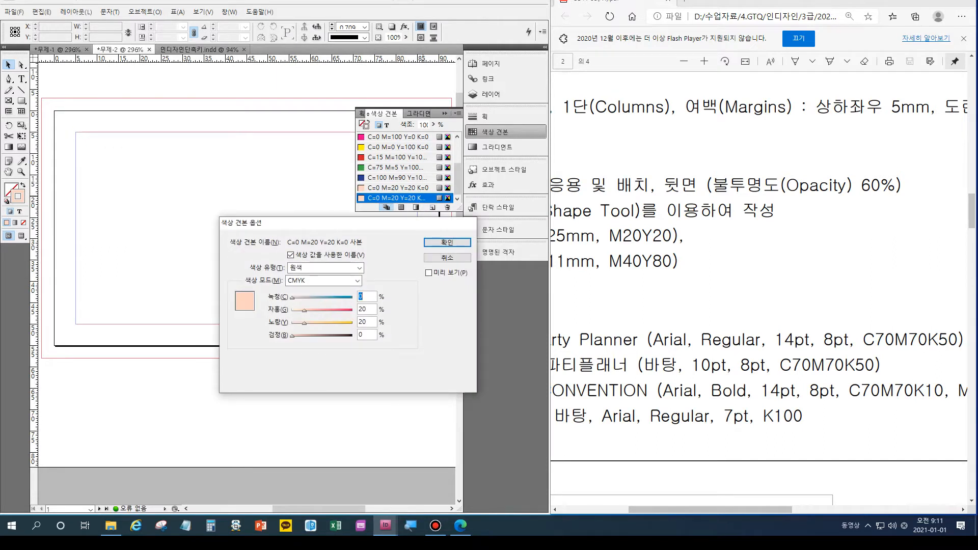
key("Tab")
type("40")
key("Tab")
type("8")
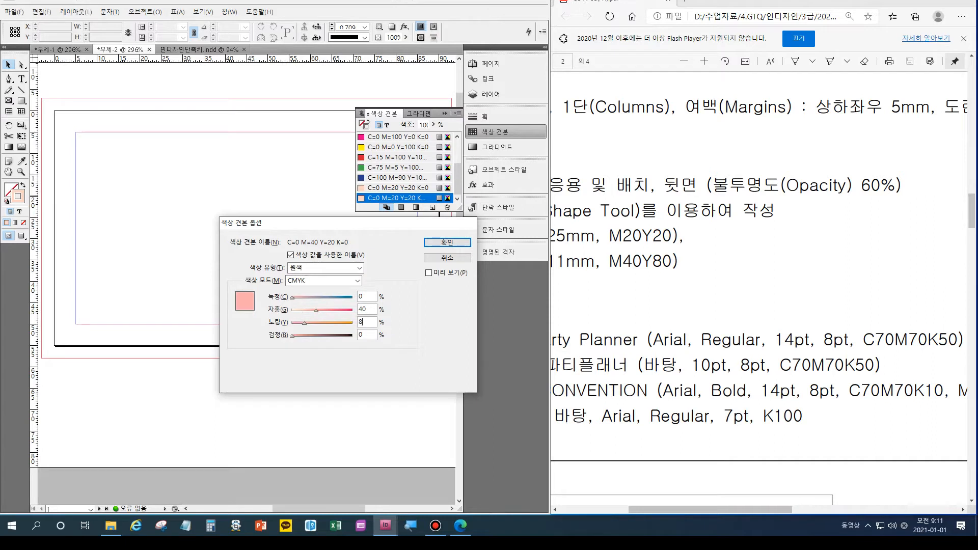
key("Return")
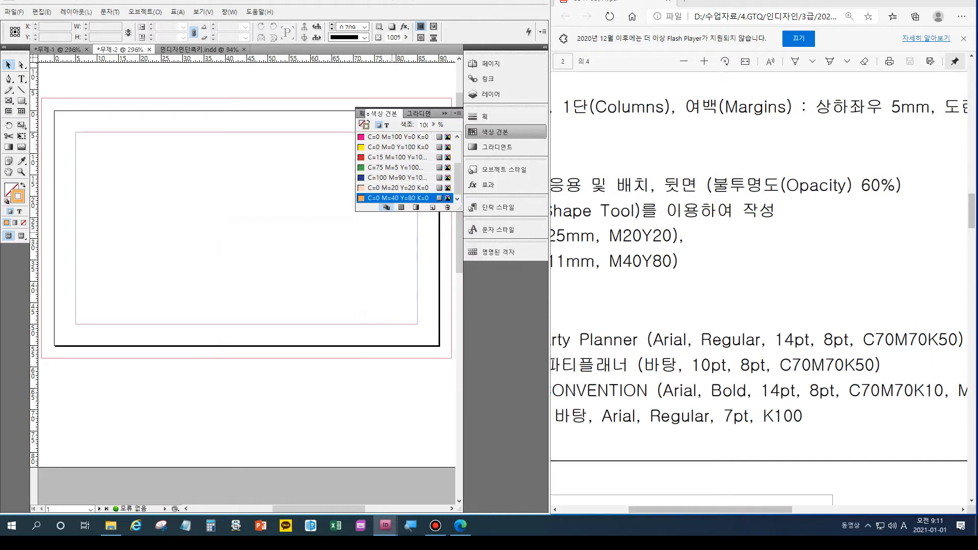
left_click(432, 207)
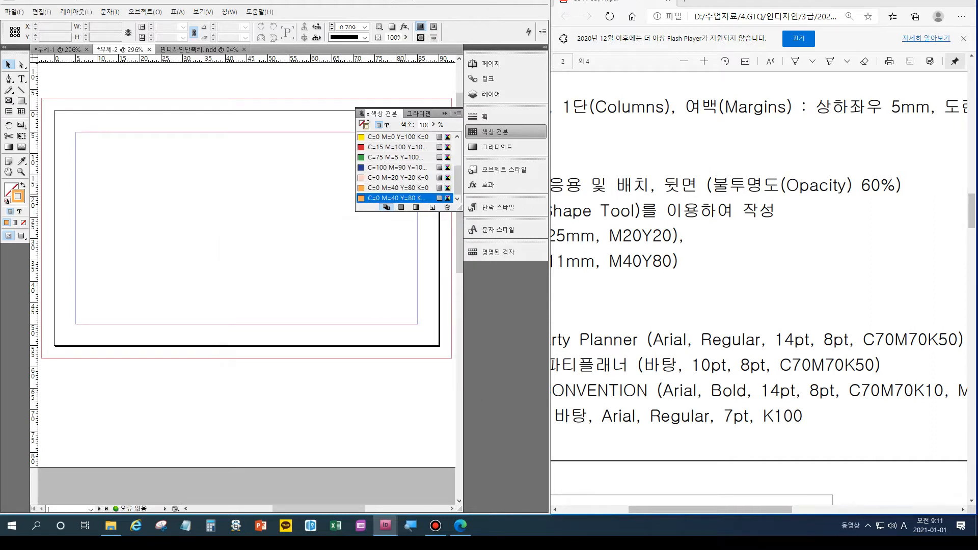
Edit the orange copy into dark purple C=70 M=70 Y=0 K=50 and duplicate it.
double_click(396, 198)
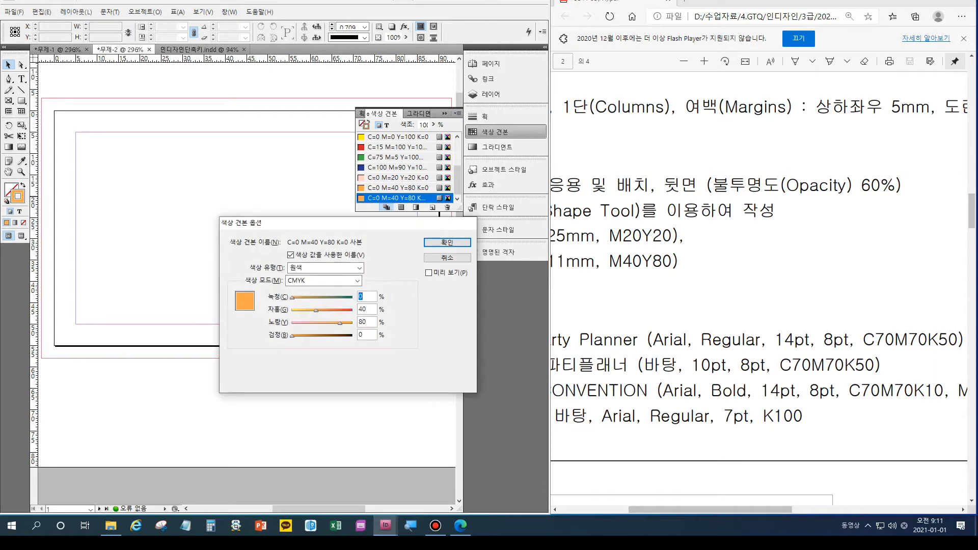
type("7")
type("70")
key("Tab")
type("0")
key("Tab")
type("50")
key("Return")
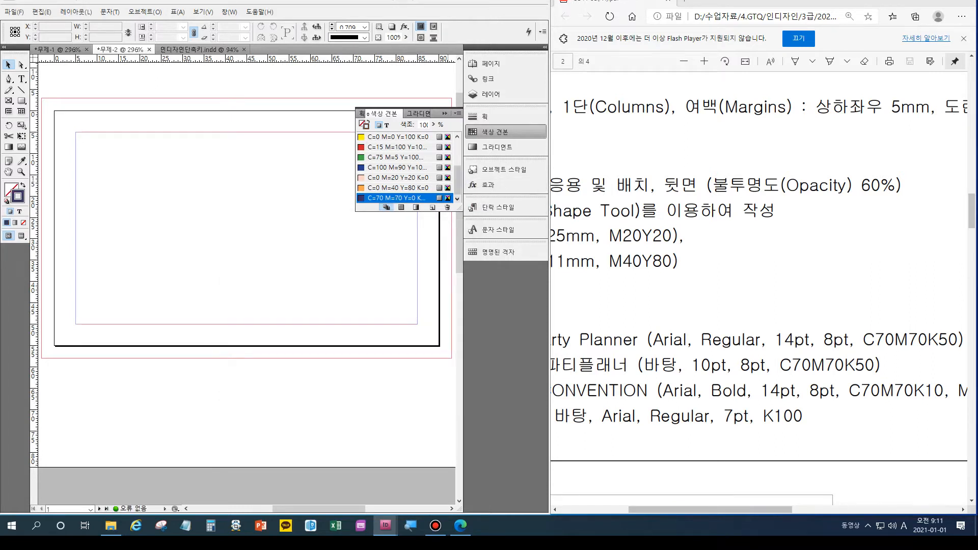
left_click(432, 207)
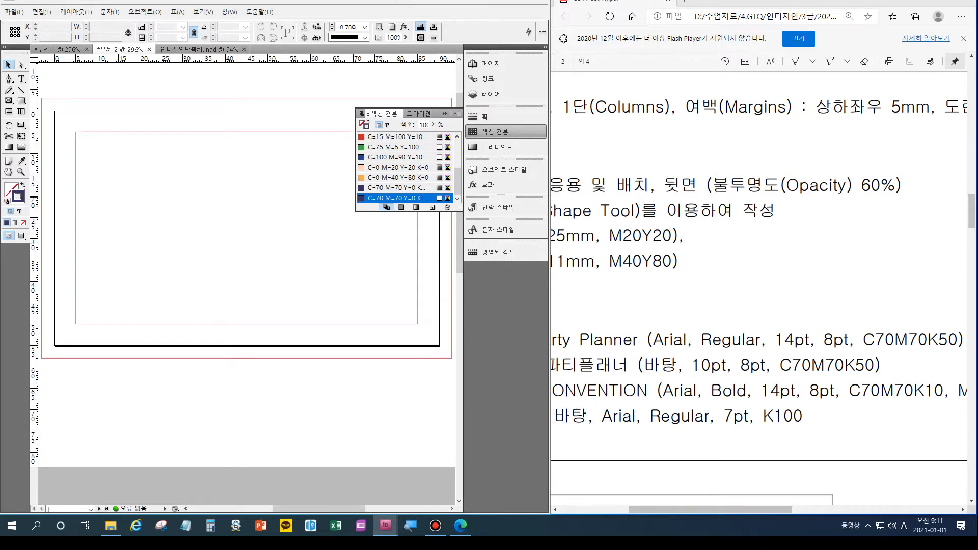
Set the copied purple's black to 10, giving a C=70 M=70 Y=0 K=10 swatch.
key("Tab")
key("Tab")
key("Tab")
type("10")
key("Return")
Bring up the Gradient panel with its linear white-to-black gradient.
scroll(402, 168, "up", 5)
left_click(759, 301)
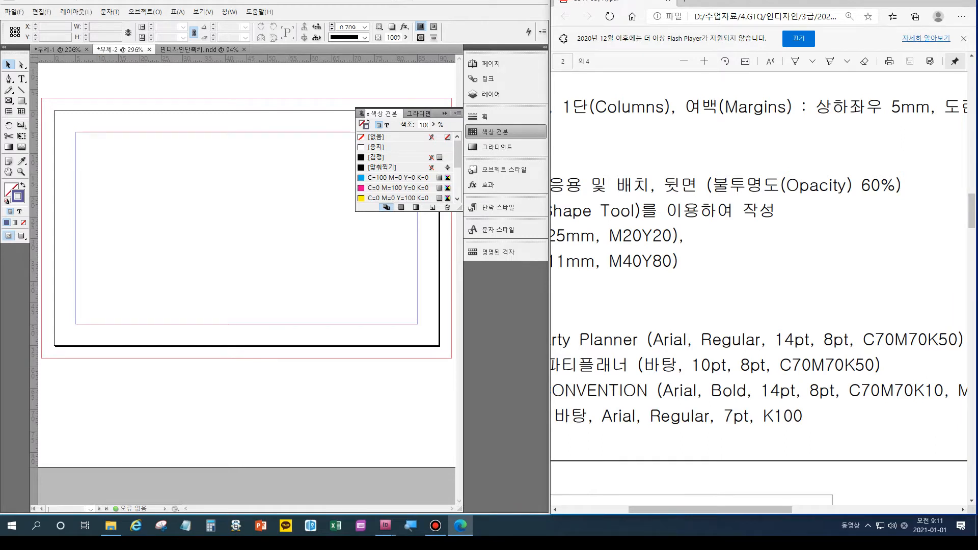
left_click_drag(457, 154, 457, 189)
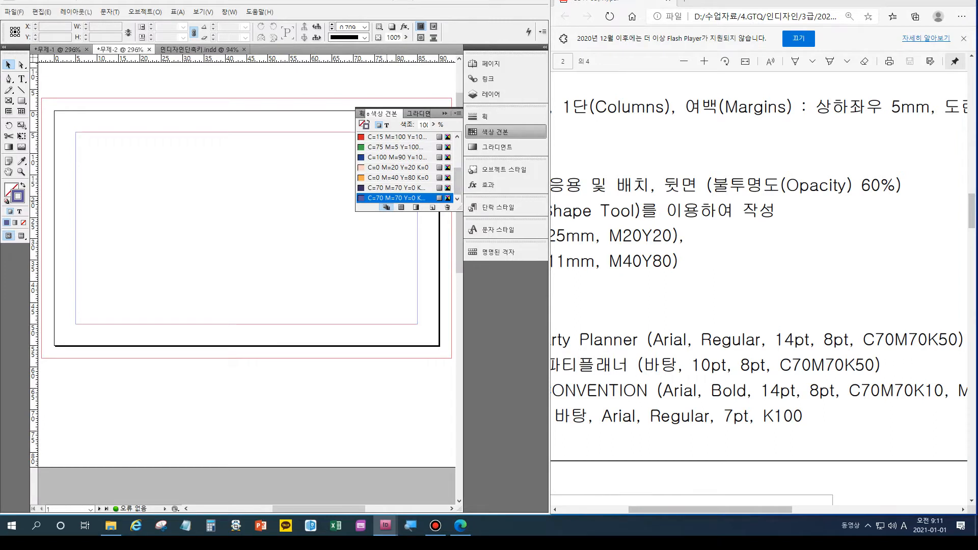
left_click(496, 147)
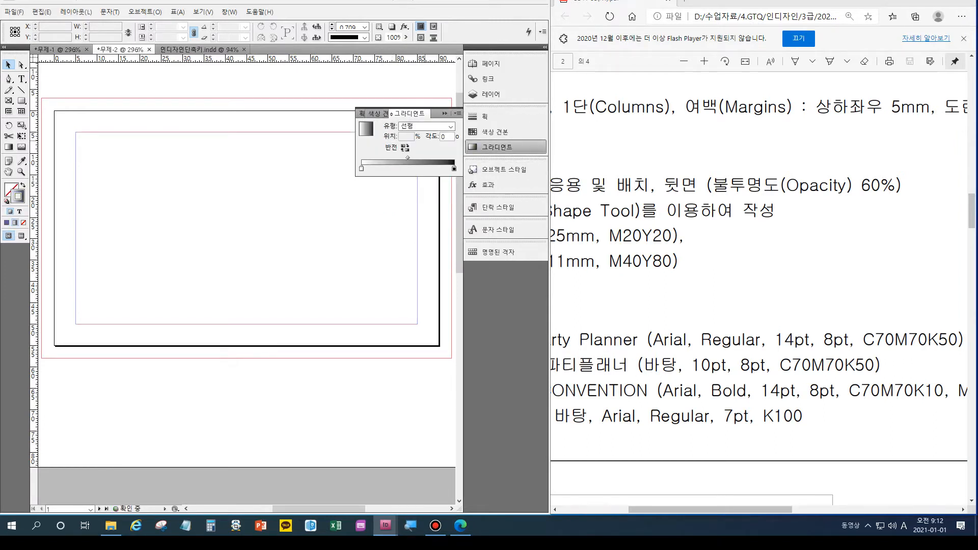
Add the white-to-black gradient to Swatches and set its end stop to CMYK black.
right_click(418, 162)
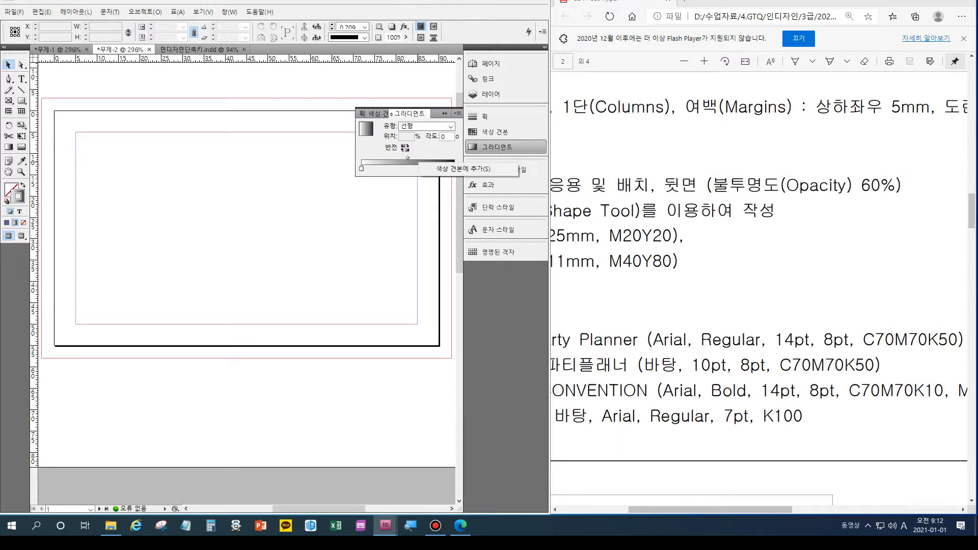
left_click(448, 169)
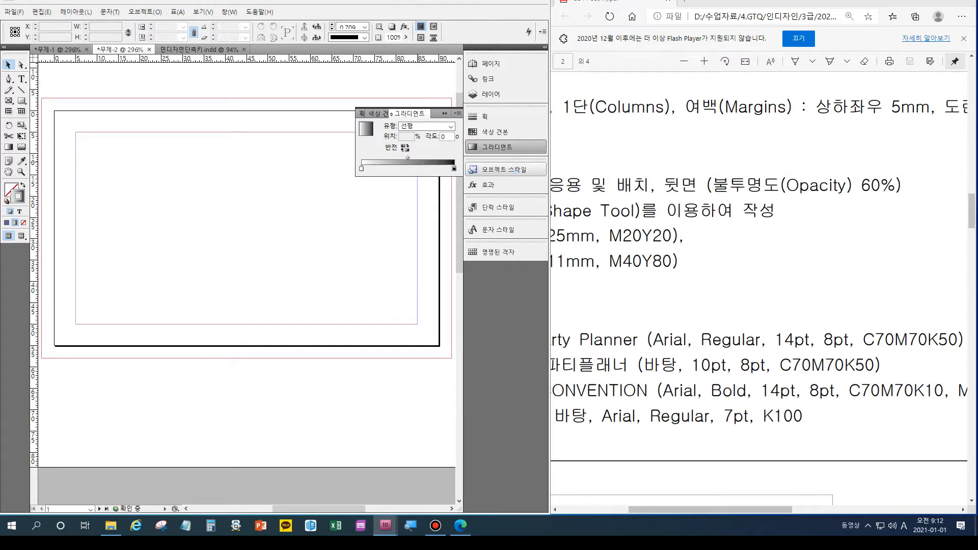
left_click(494, 131)
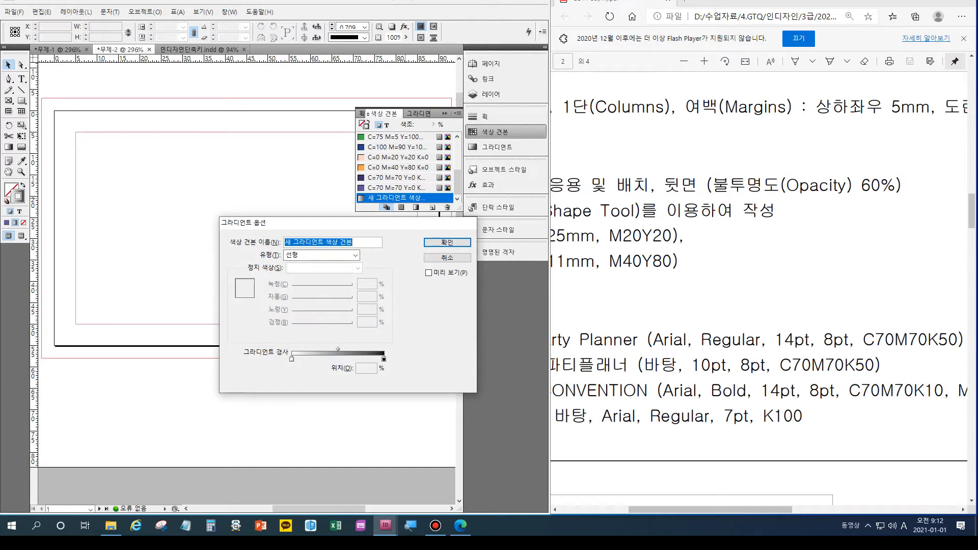
left_click(291, 358)
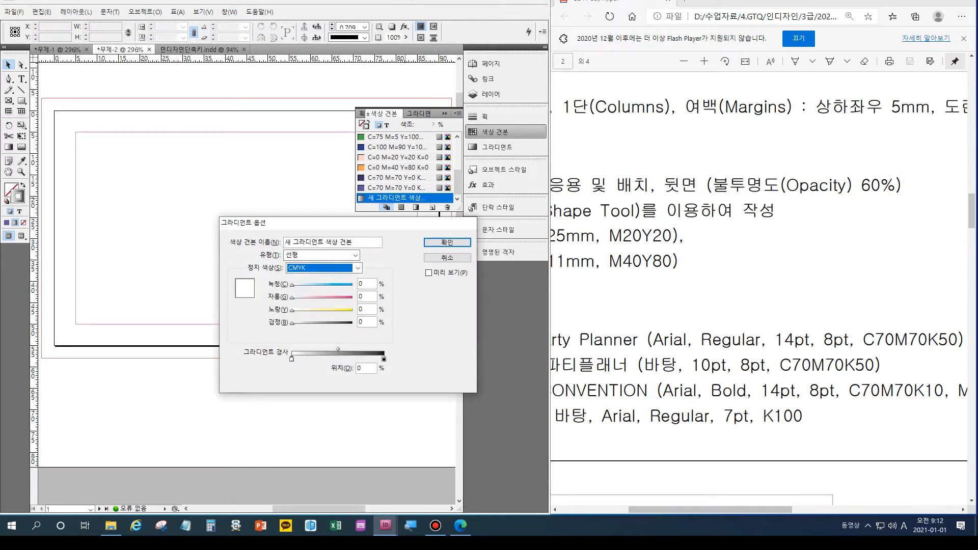
left_click(383, 359)
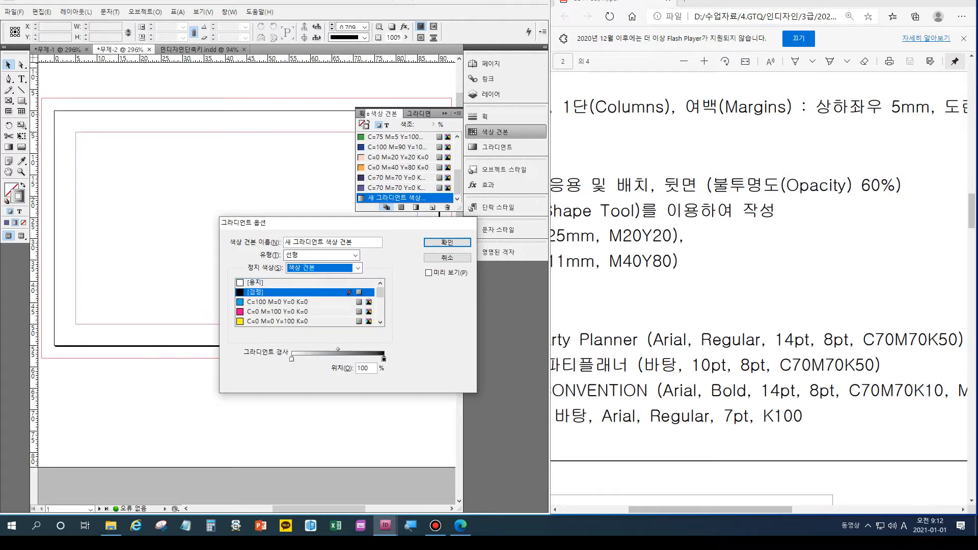
key("alt+Down")
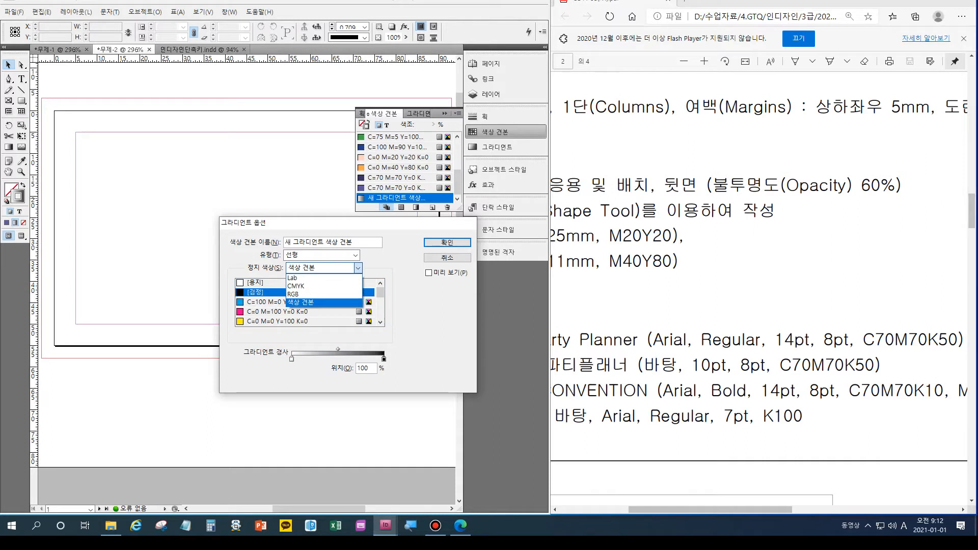
key("Return")
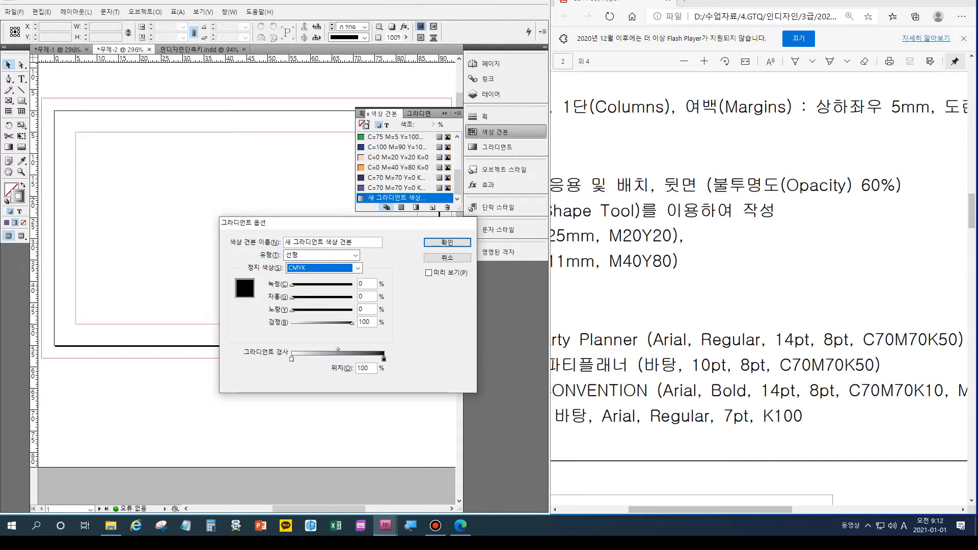
key("Return")
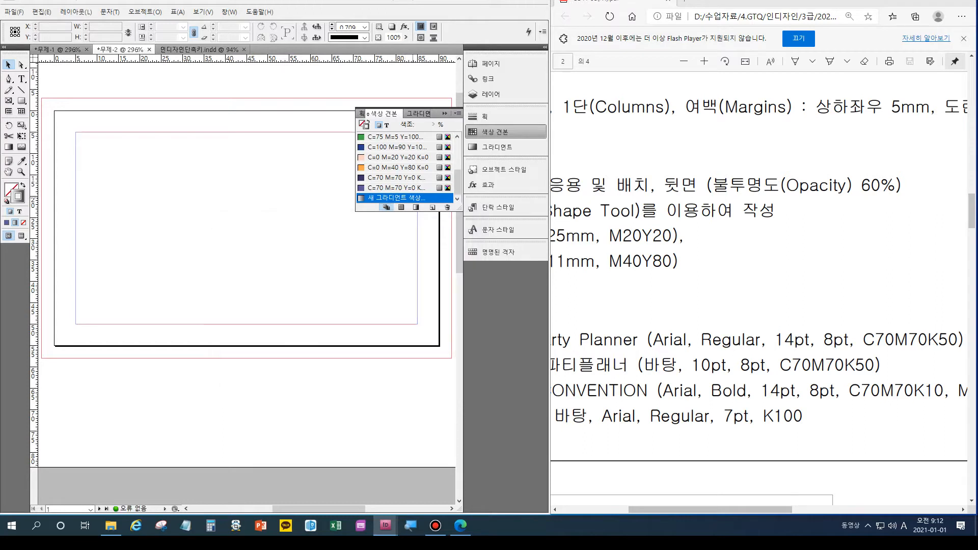
Undo the new gradient swatch and collapse the floating Swatches panel.
key("ctrl+z")
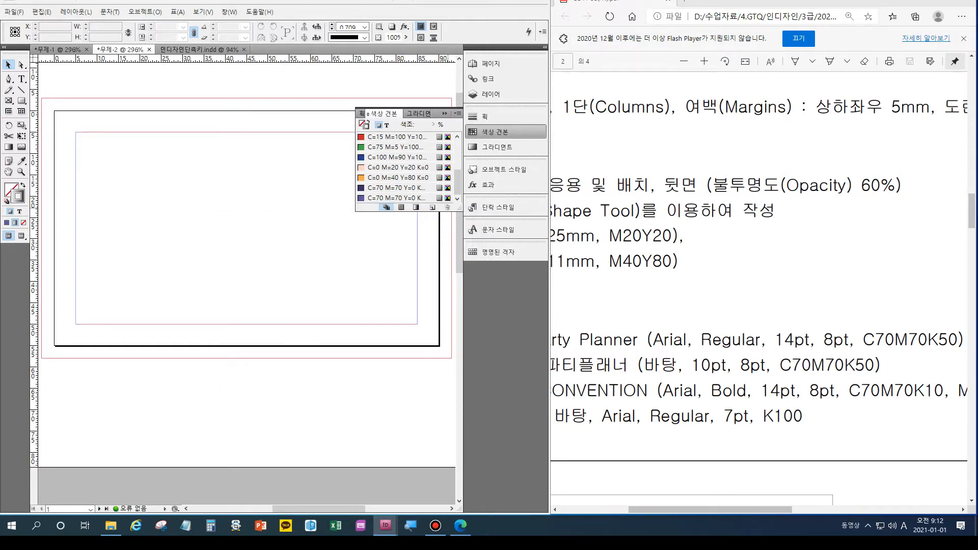
left_click(445, 113)
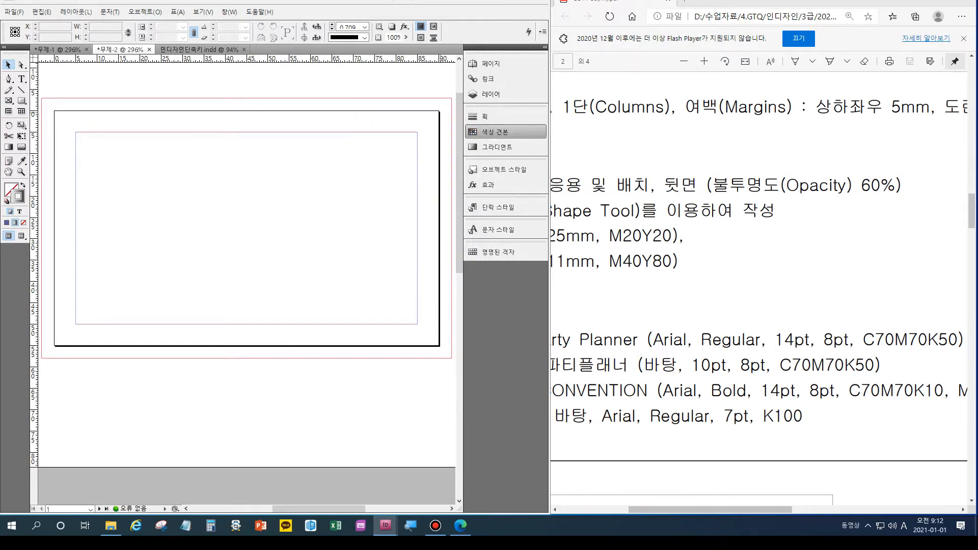
left_click_drag(668, 509, 600, 509)
Place the 3급-1 star-and-swirl graphic in a frame at the card's upper left, then deselect it.
key("ctrl+minus")
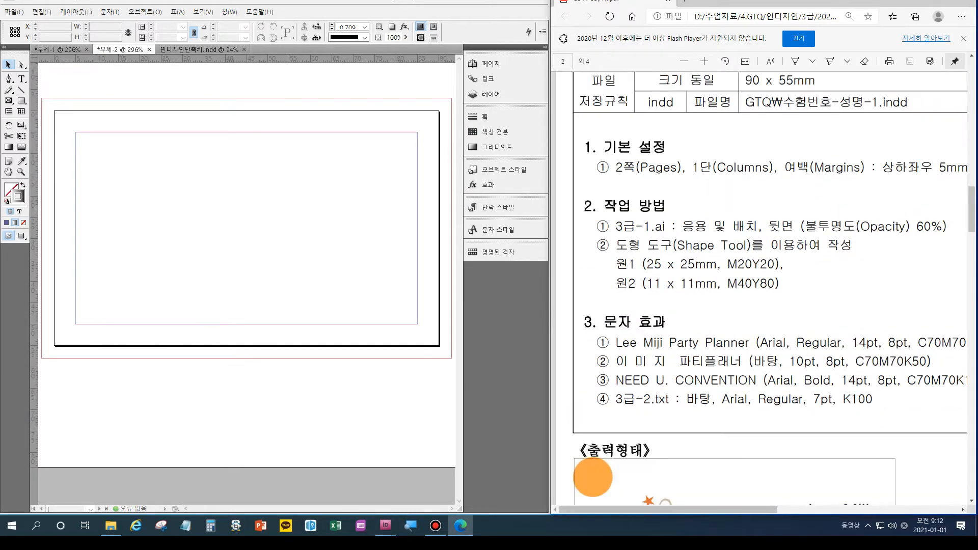
key("ctrl+minus")
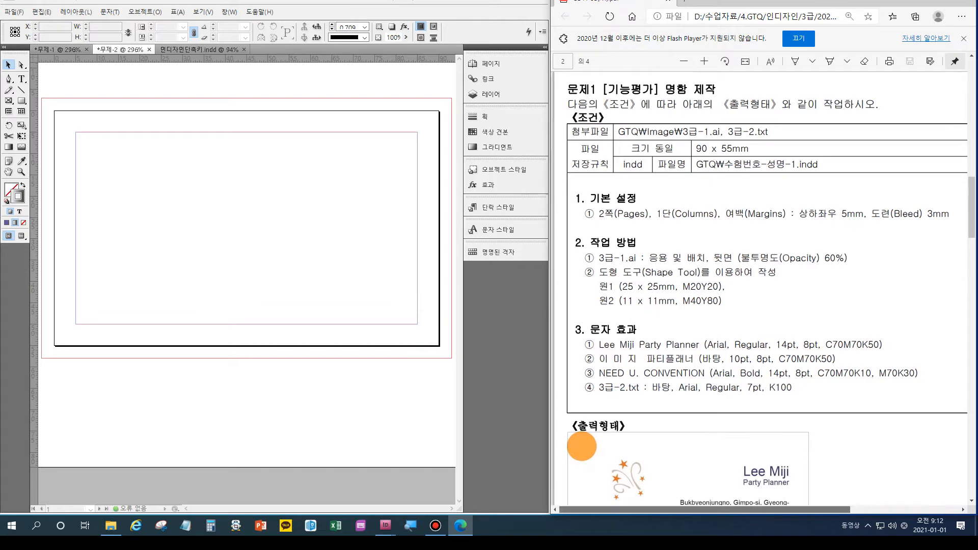
scroll(759, 285, "right", 2)
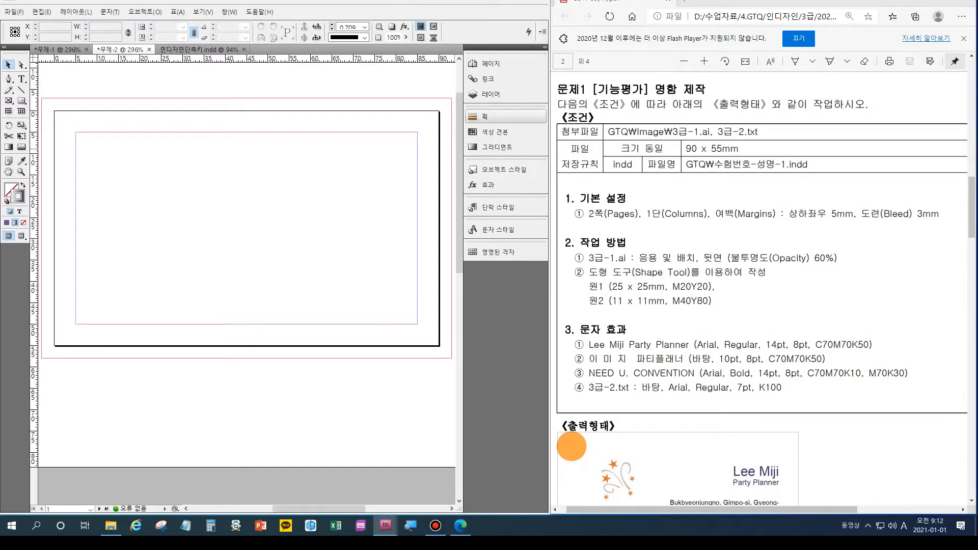
key("ctrl+d")
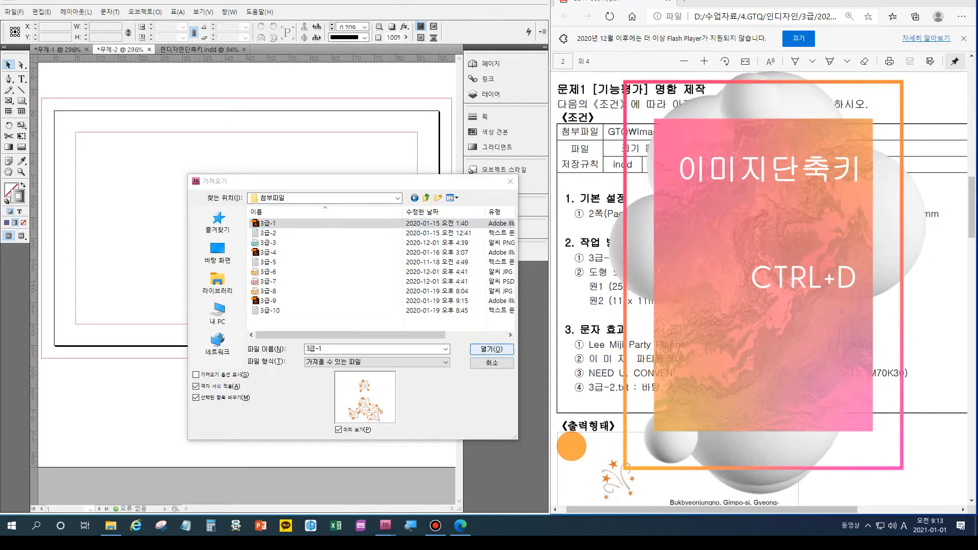
scroll(761, 285, "down", 4)
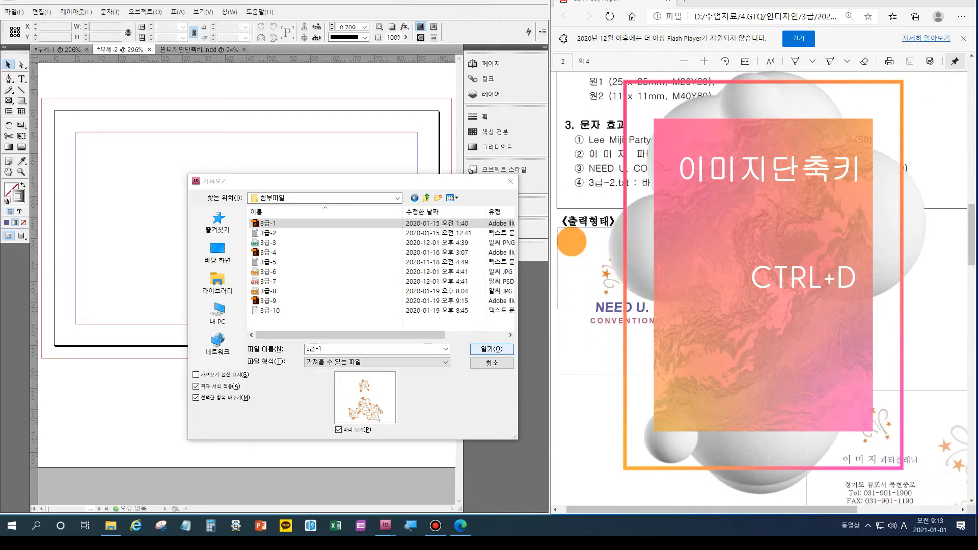
key("Escape")
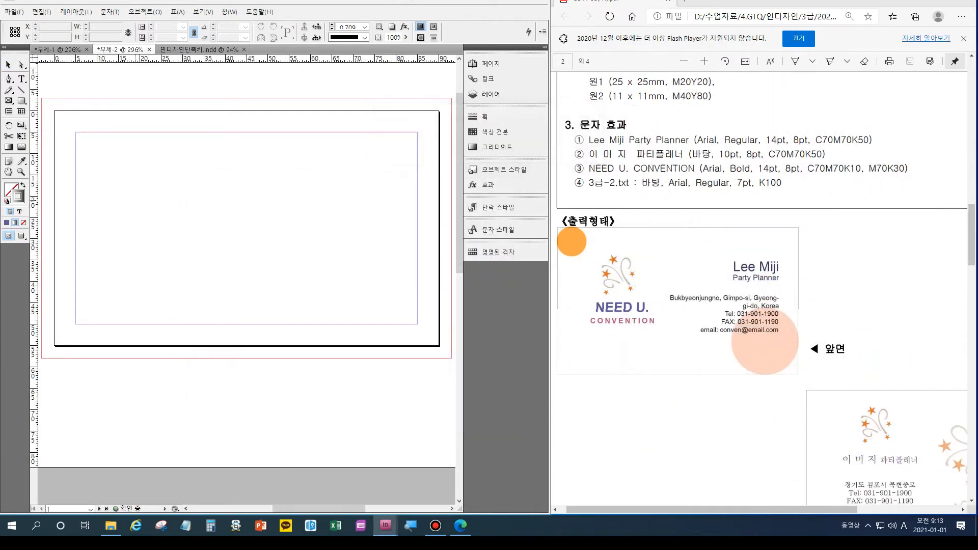
left_click_drag(109, 150, 190, 250)
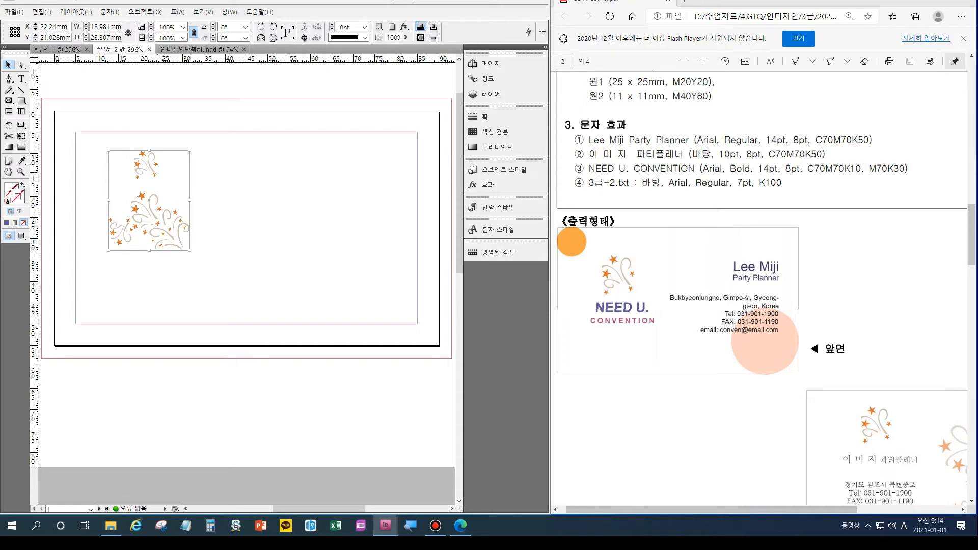
key("ctrl+shift+a")
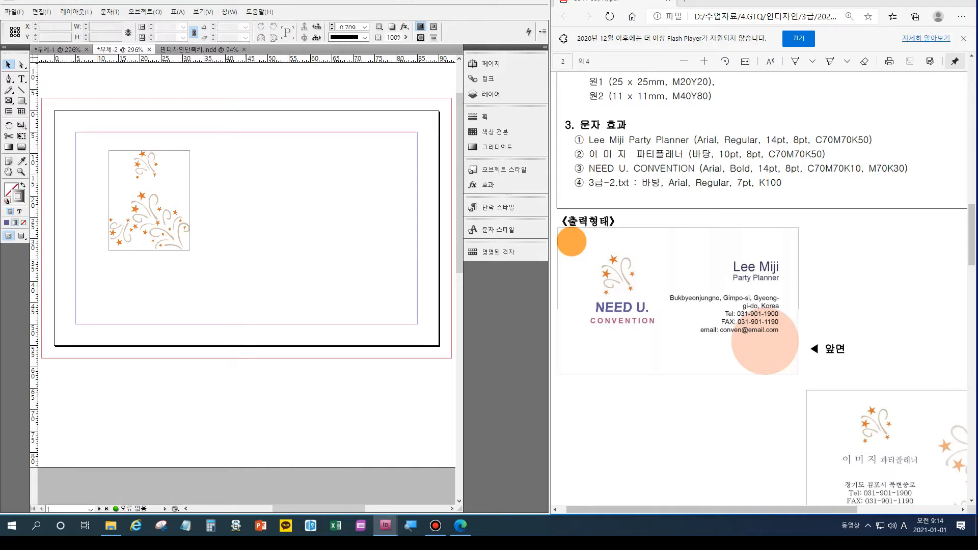
key("f")
left_click_drag(223, 151, 281, 211)
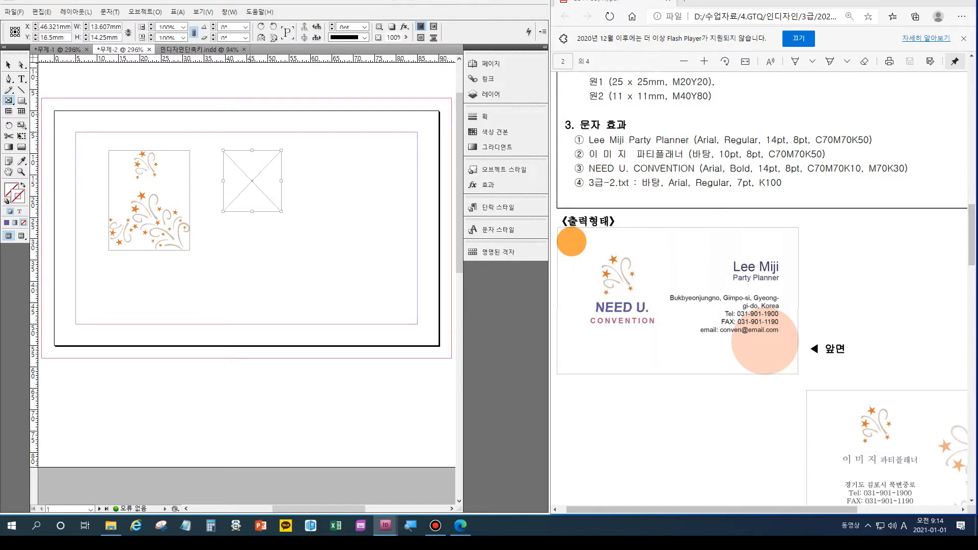
key("ctrl+d")
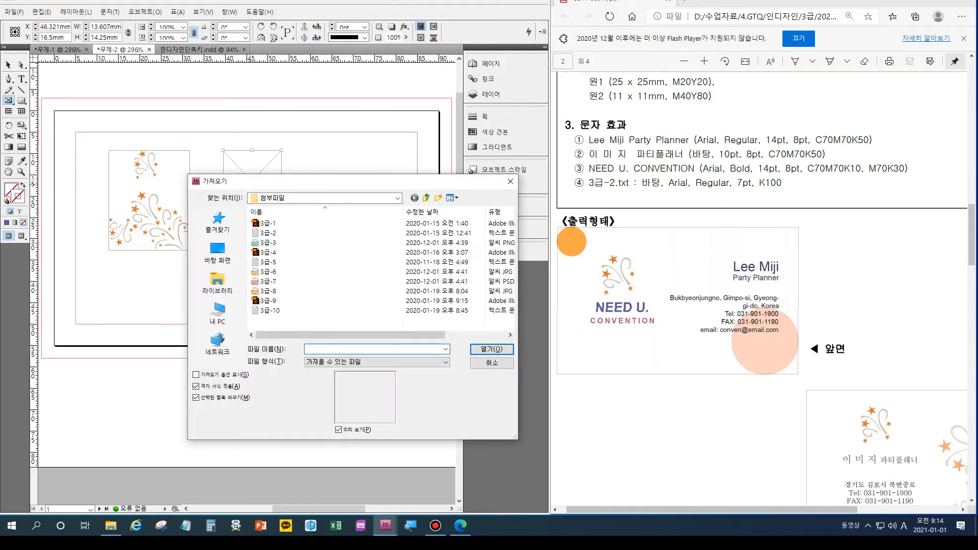
key("Return")
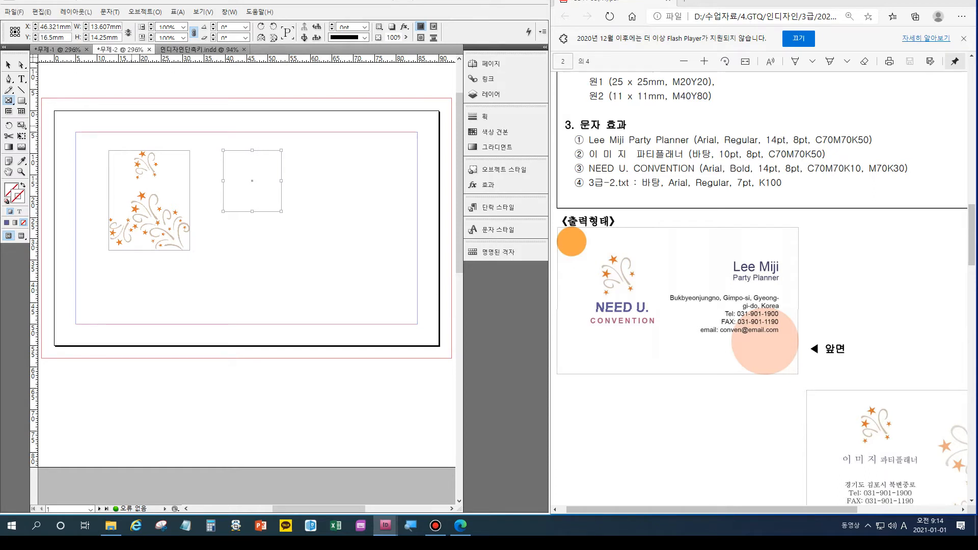
key("v")
key("a")
left_click_drag(252, 180, 224, 156)
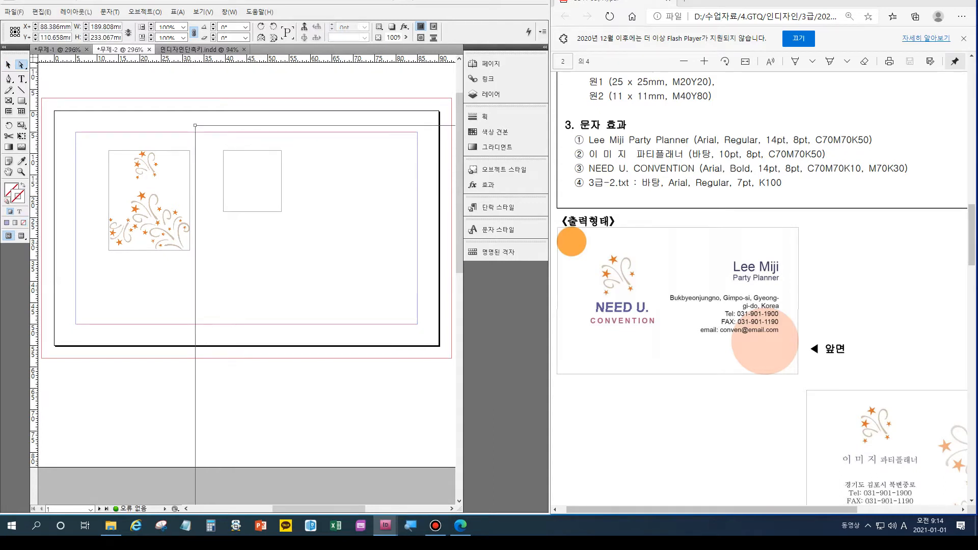
left_click_drag(223, 155, 91, 168)
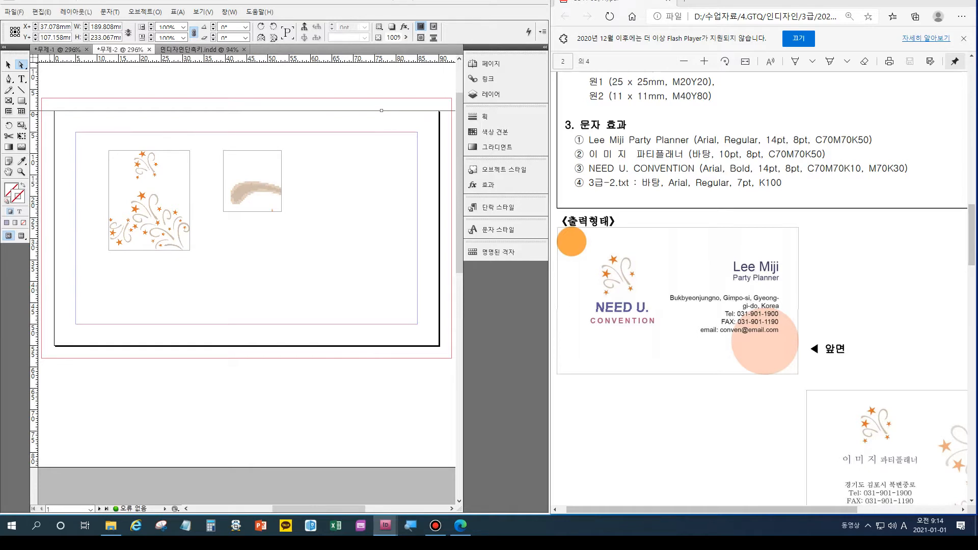
key("v")
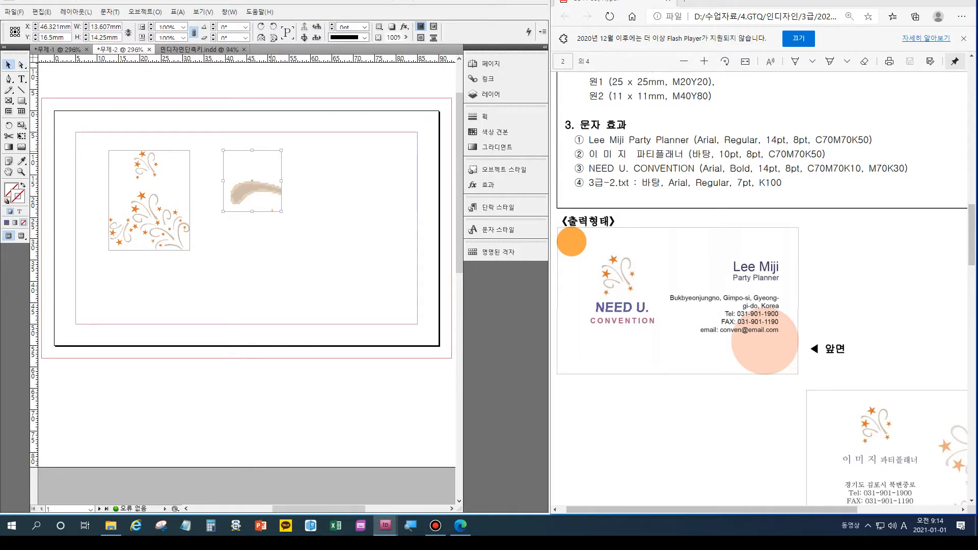
key("Delete")
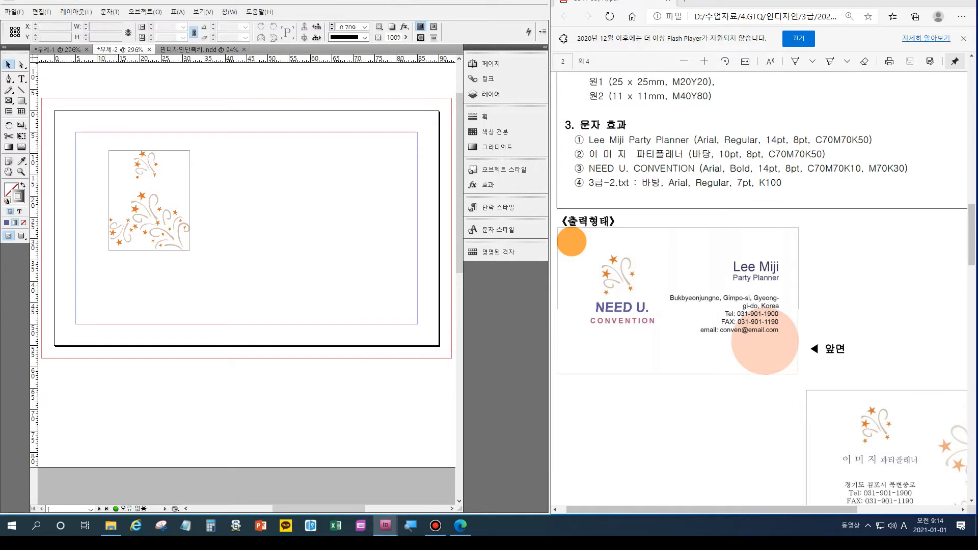
Undo the last four logo crop edits, then move and shrink the logo frame near the top-left.
key("ctrl+z")
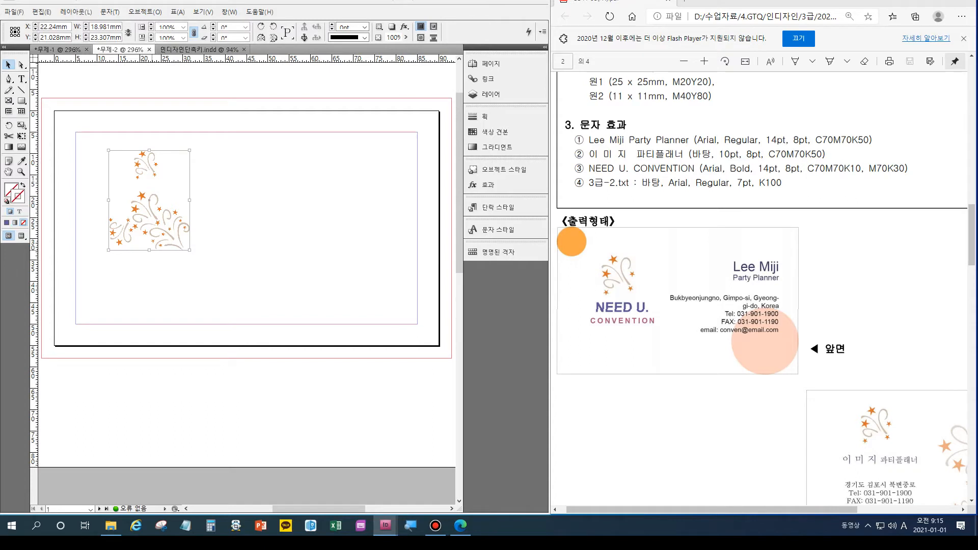
key("ctrl+z")
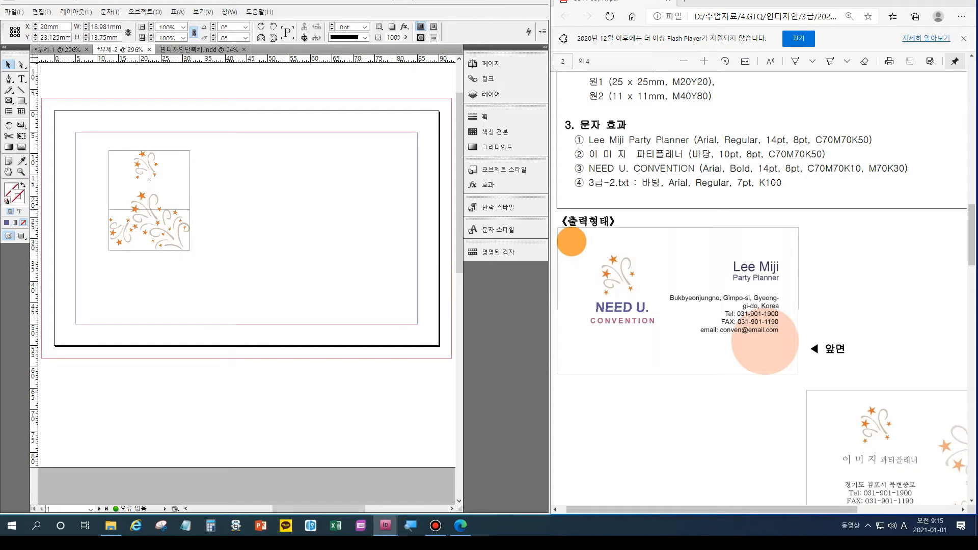
key("ctrl+z")
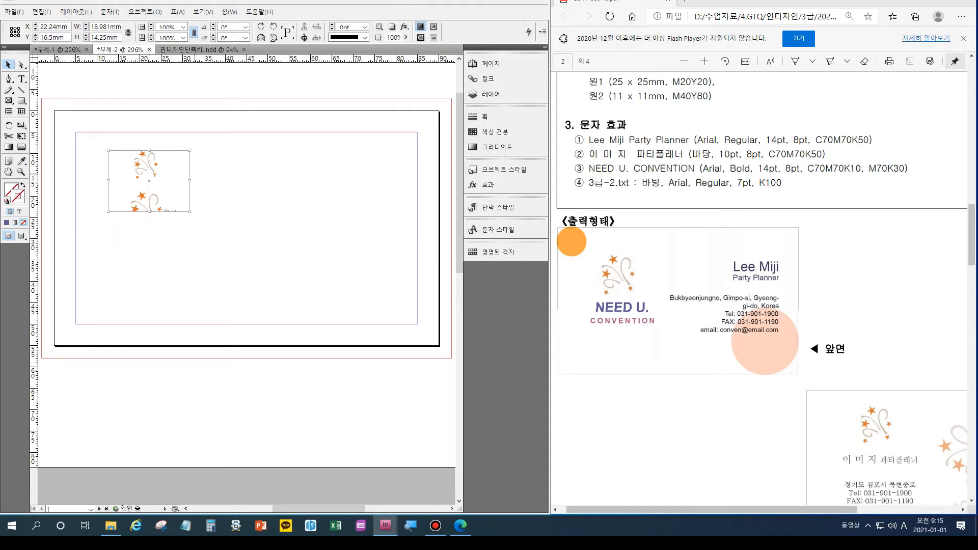
key("ctrl+z")
key("ctrl+z")
left_click_drag(140, 180, 150, 185)
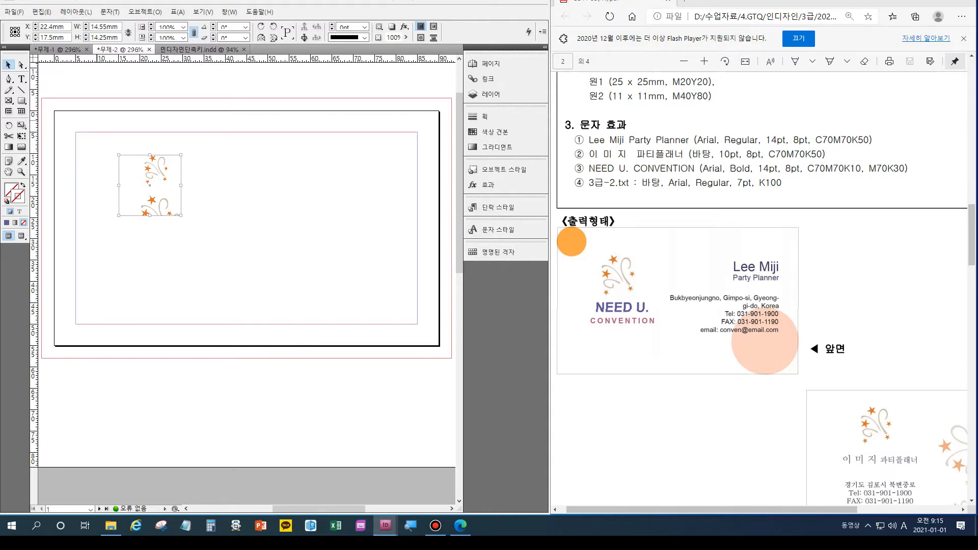
mouse_move(150, 185)
left_mouse_down()
mouse_move(136, 180)
mouse_move(138, 191)
left_mouse_up()
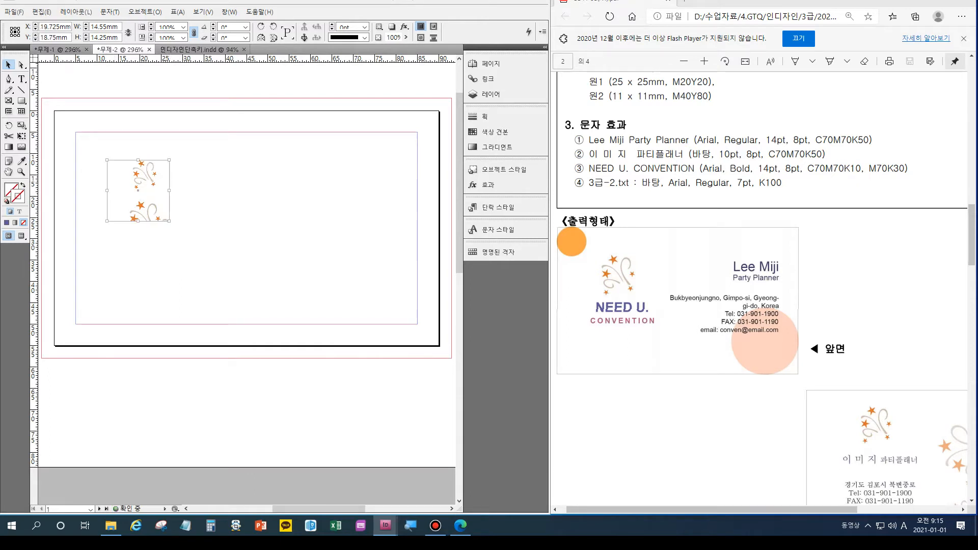
left_click_drag(169, 221, 160, 211)
Shift the star image inside its frame so only the orange star cluster shows, then deselect.
key("a")
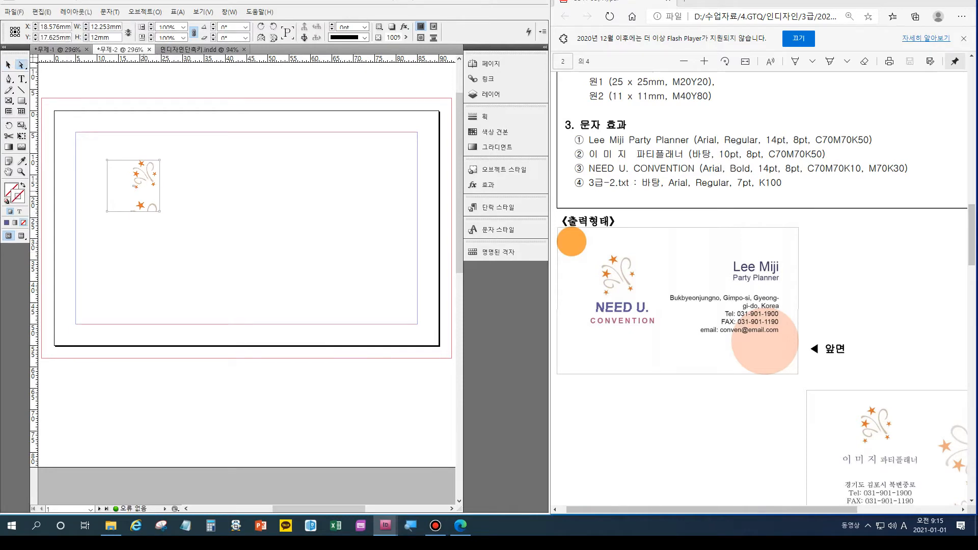
mouse_move(138, 206)
left_mouse_down()
mouse_move(130, 198)
mouse_move(140, 199)
left_mouse_up()
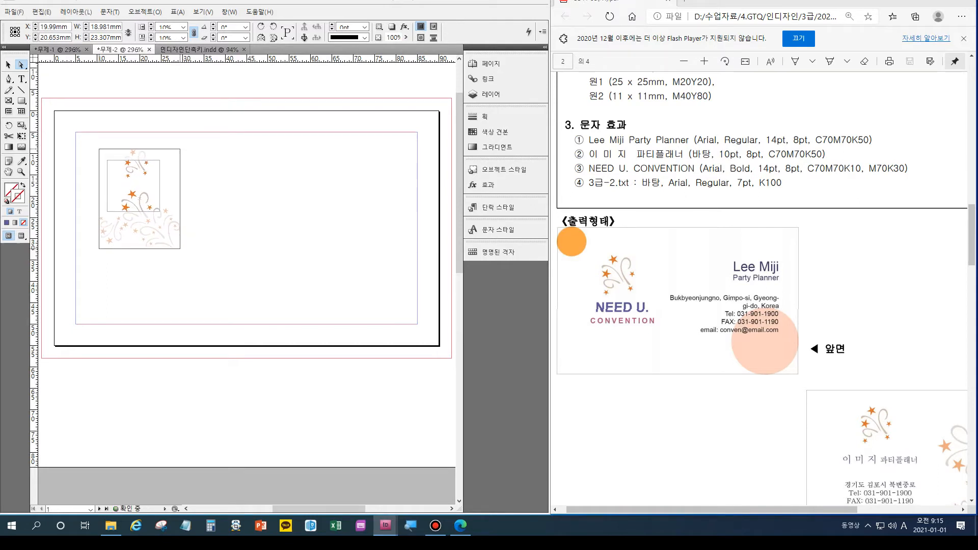
left_click_drag(139, 198, 135, 210)
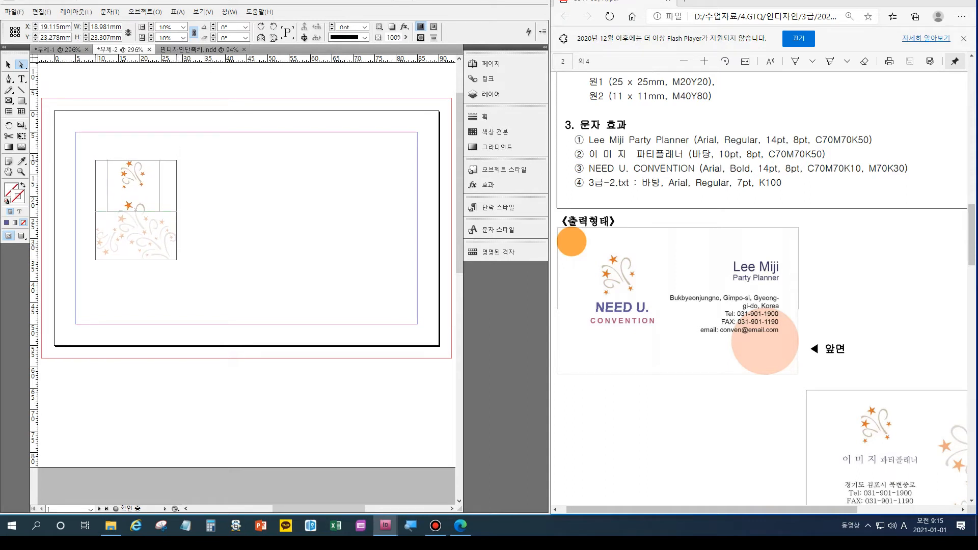
left_click_drag(136, 209, 138, 215)
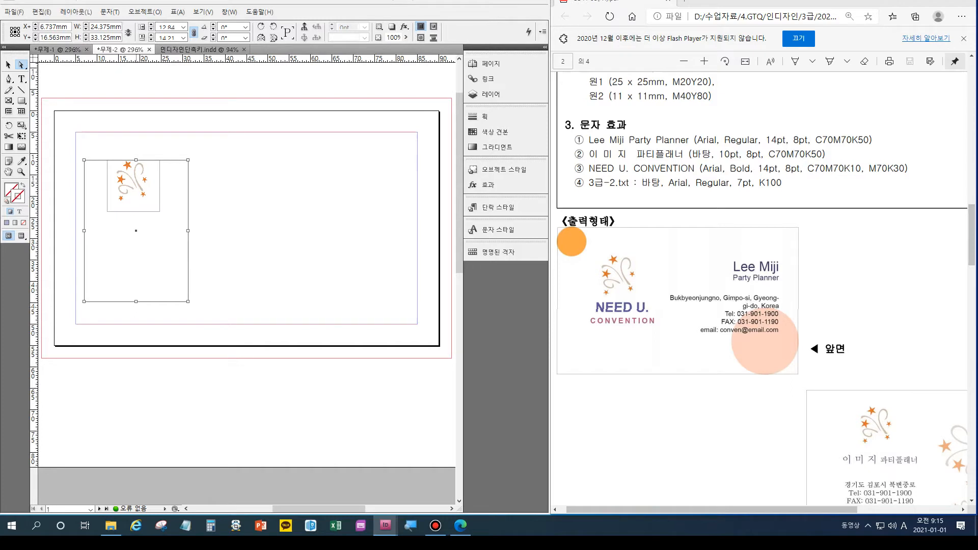
left_click_drag(136, 230, 139, 237)
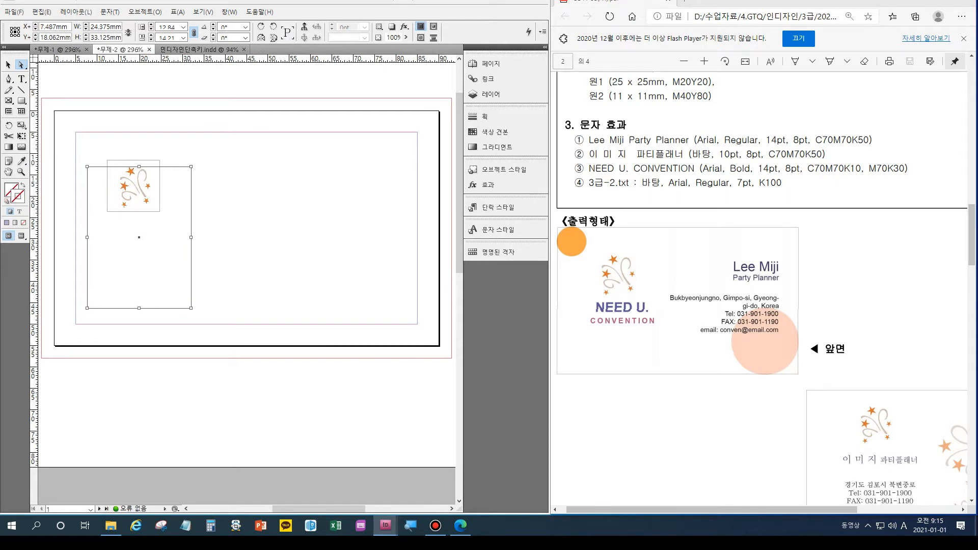
key("ctrl+shift+a")
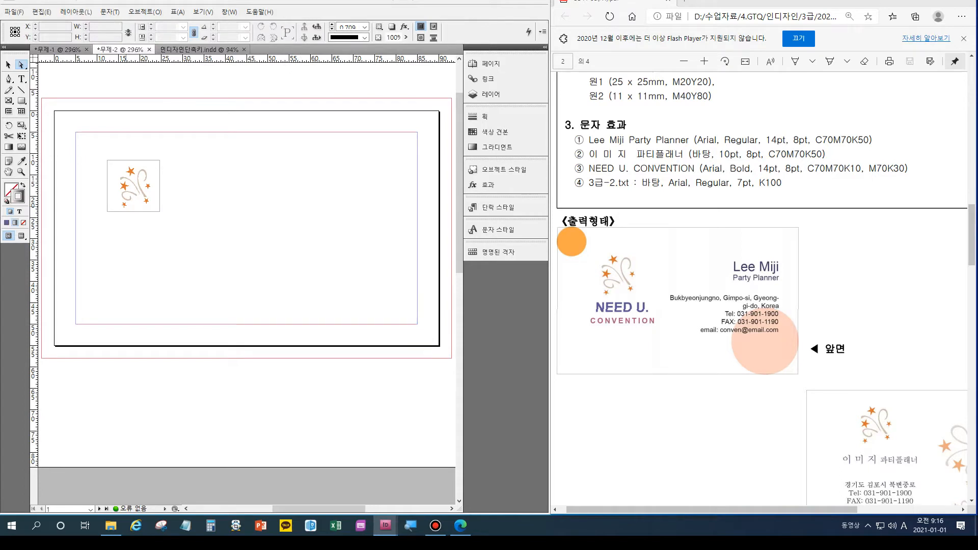
key("ctrl+d")
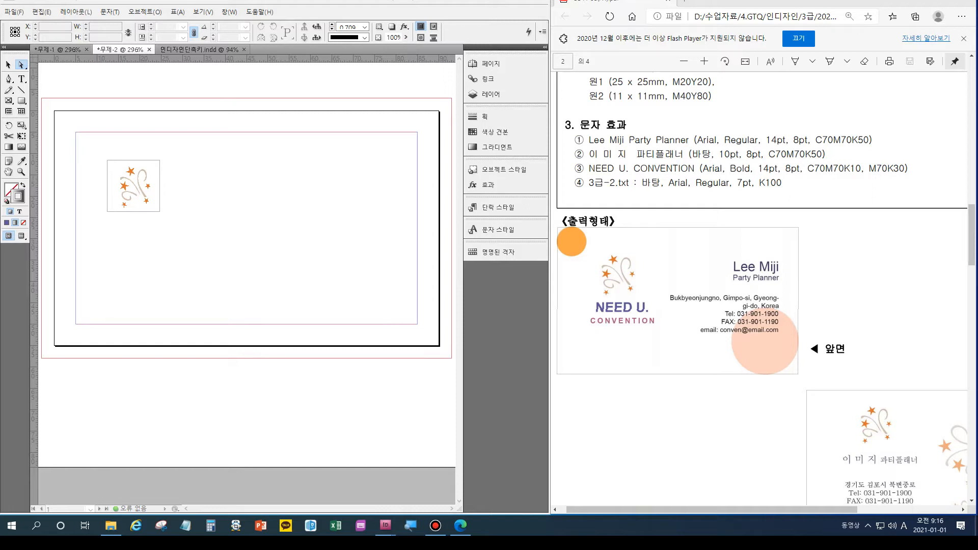
key("ctrl+Tab")
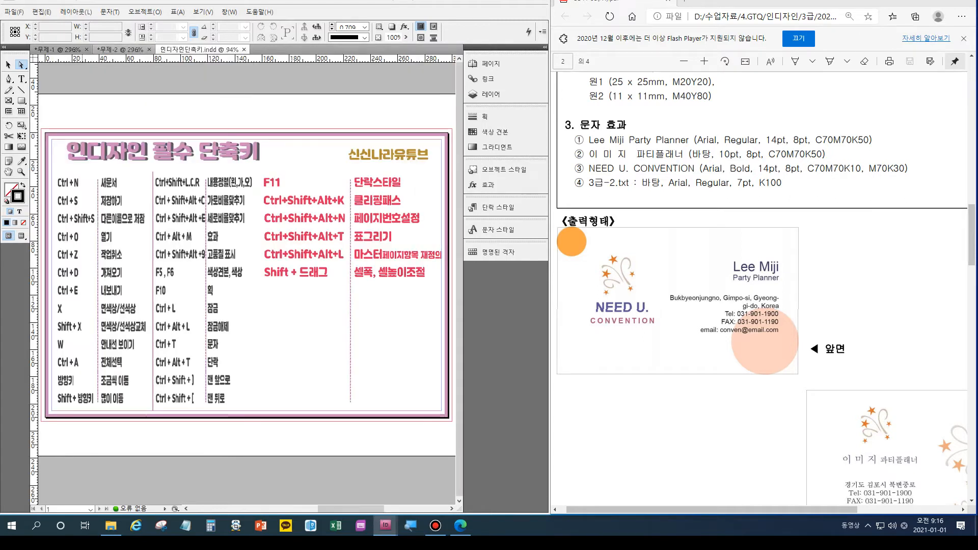
scroll(249, 280, "left", 2)
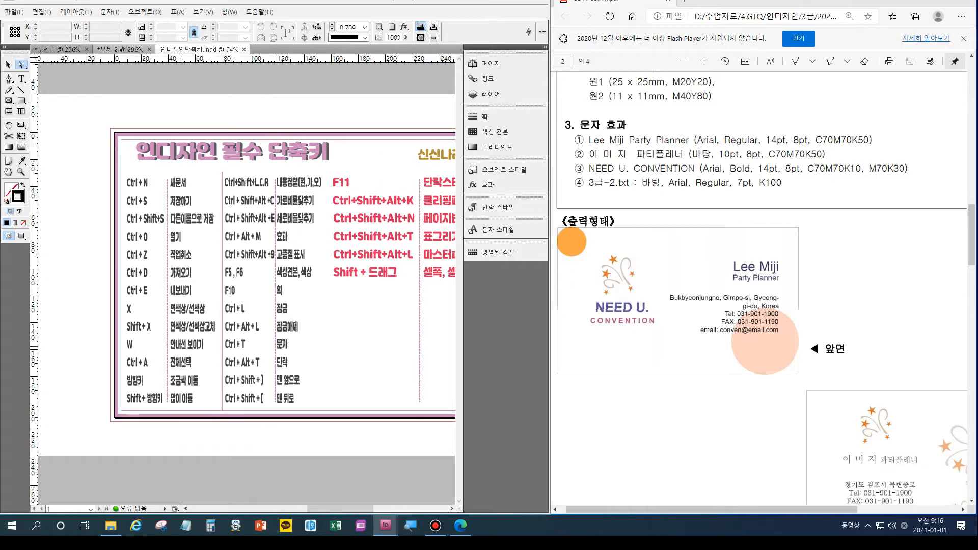
key("ctrl+=")
key("ctrl+=")
key("ctrl+=")
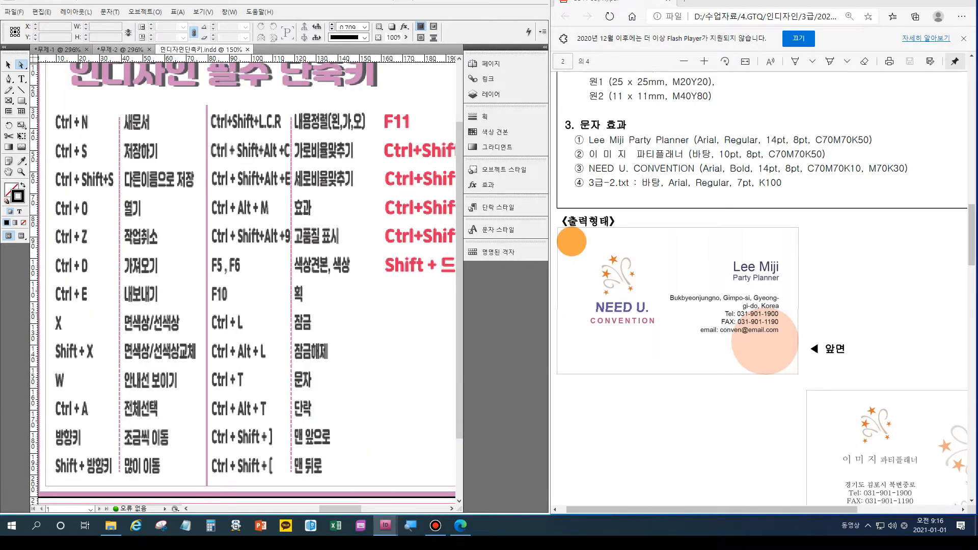
left_click(121, 50)
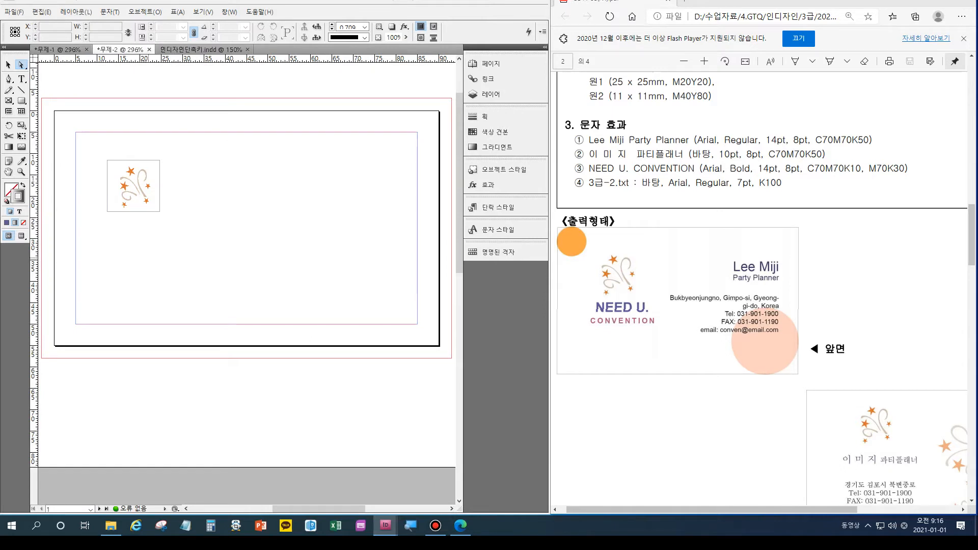
key("w")
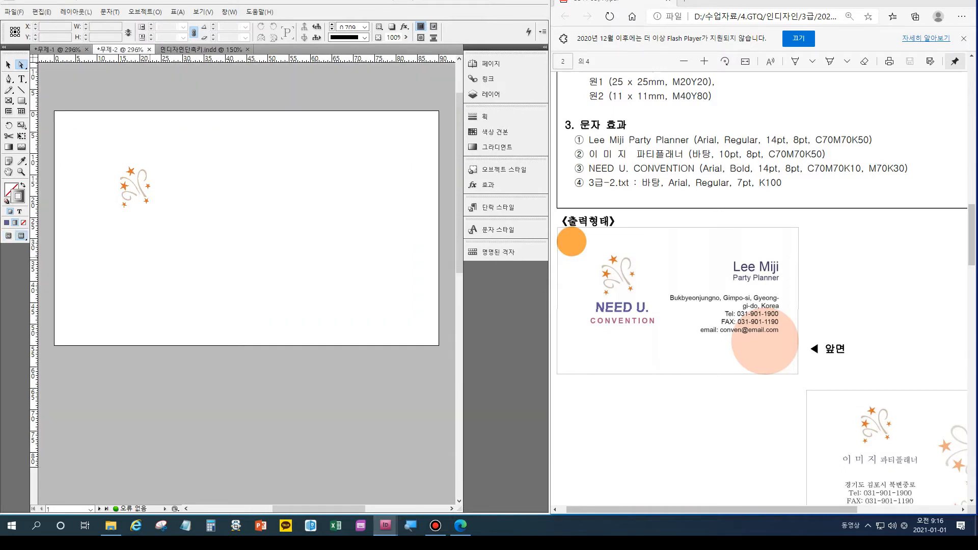
key("w")
key("w")
key("w")
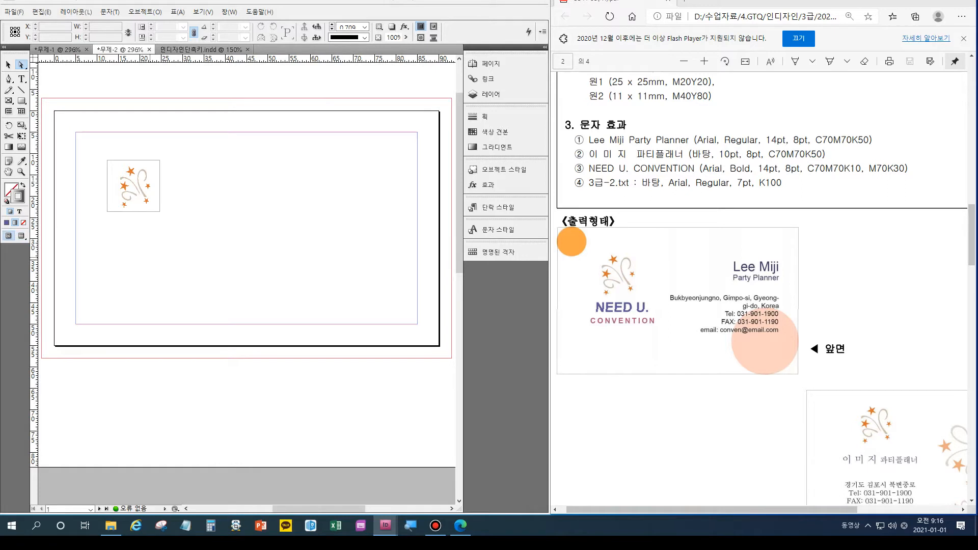
key("w")
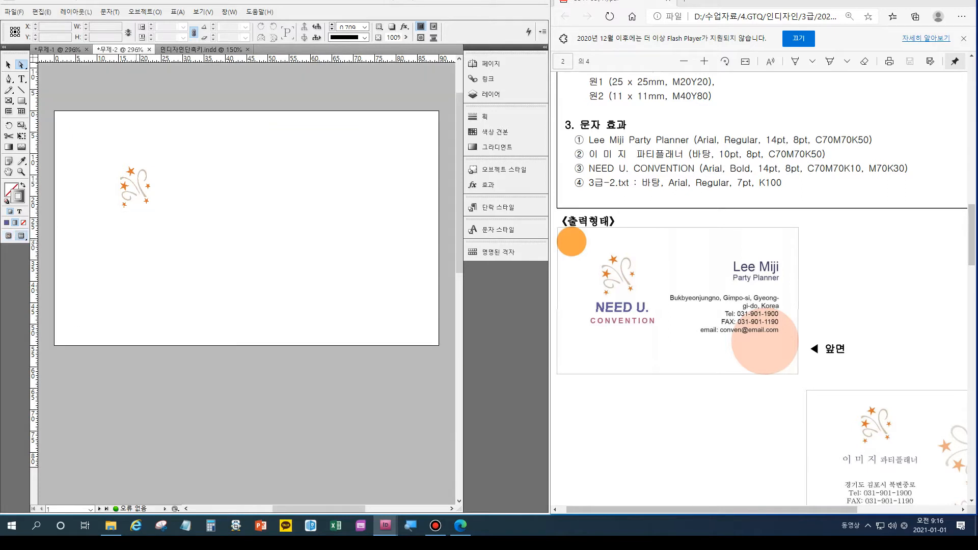
key("w")
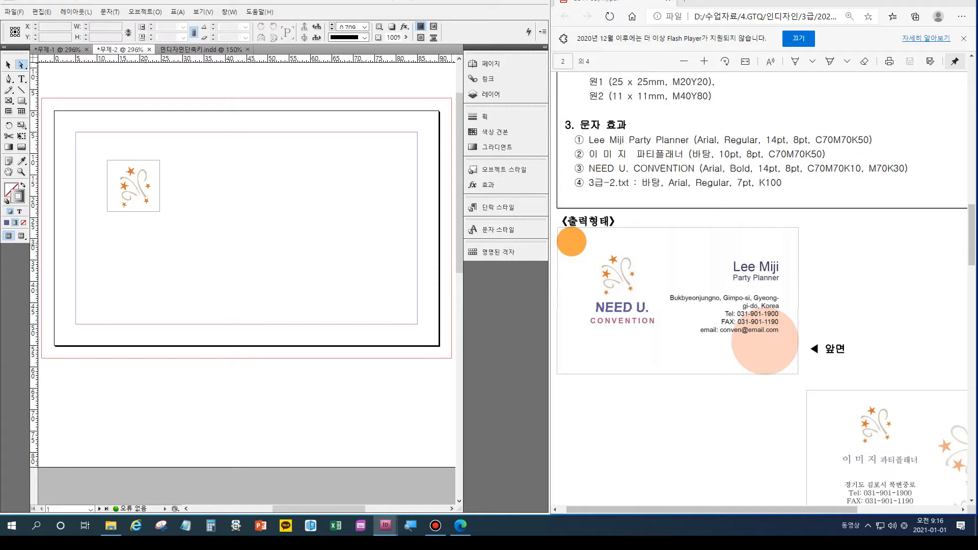
Select the star logo frame and Alt-drag a copy of it onto the second page.
scroll(761, 288, "up", 3)
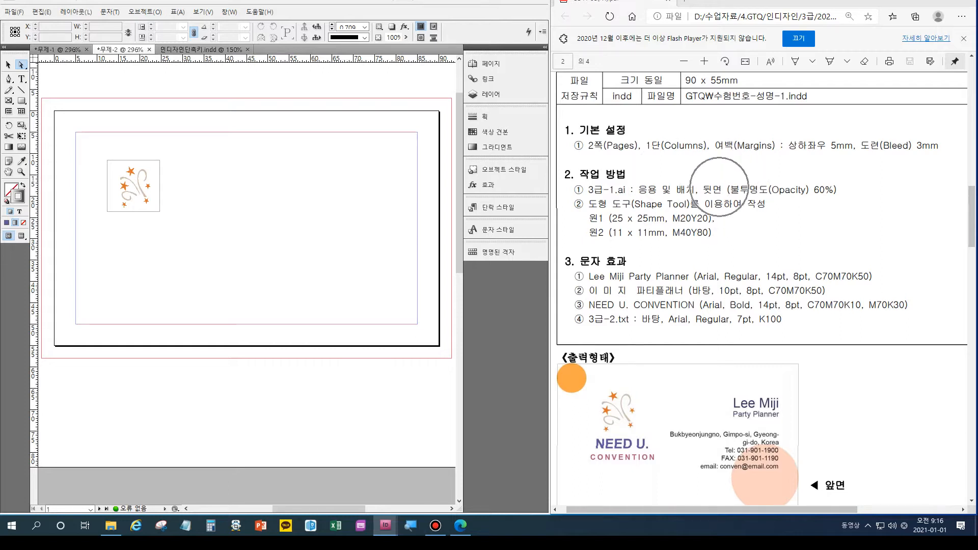
scroll(764, 289, "down", 5)
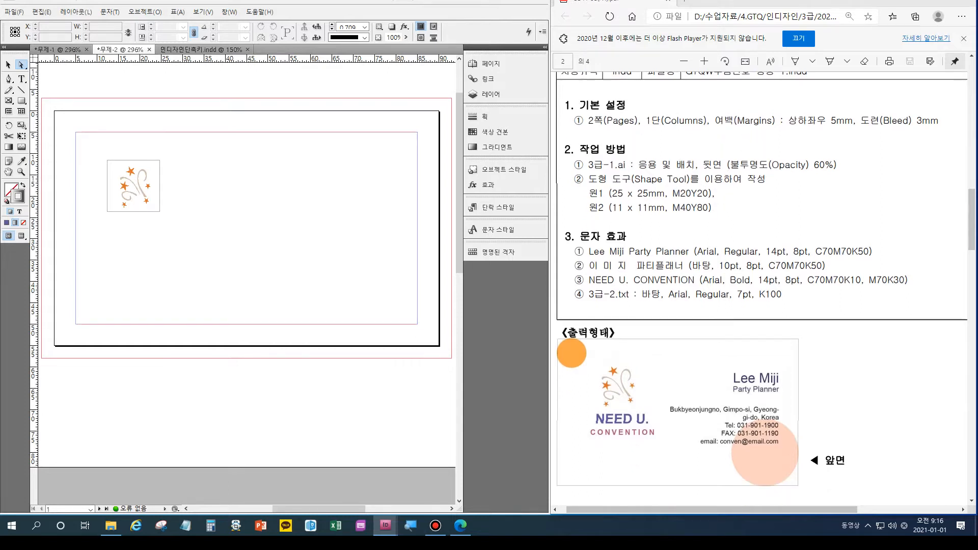
left_click_drag(713, 509, 762, 509)
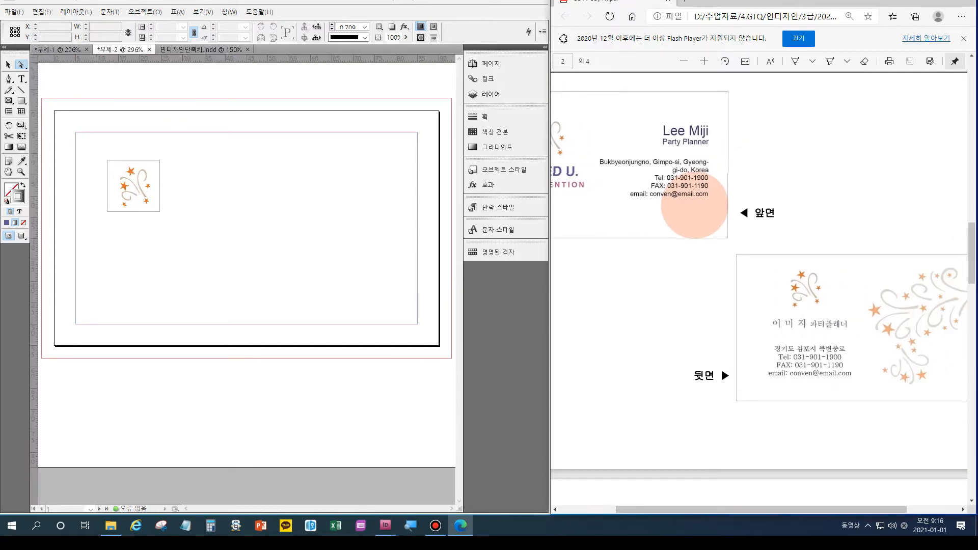
scroll(247, 285, "down", 2)
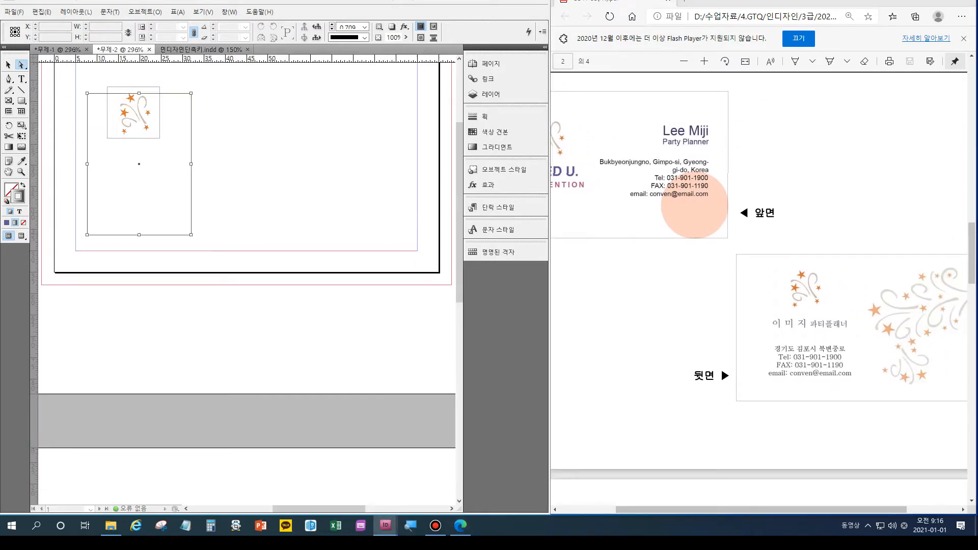
key("v")
left_click(230, 114)
left_click(138, 111)
scroll(137, 111, "down", 3)
scroll(138, 111, "up", 2)
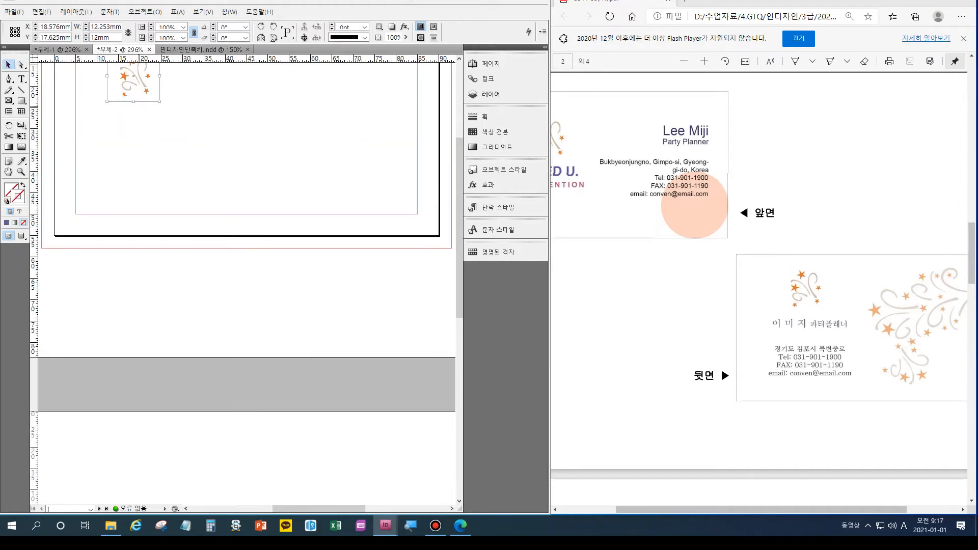
key("ctrl+minus")
key("ctrl+minus")
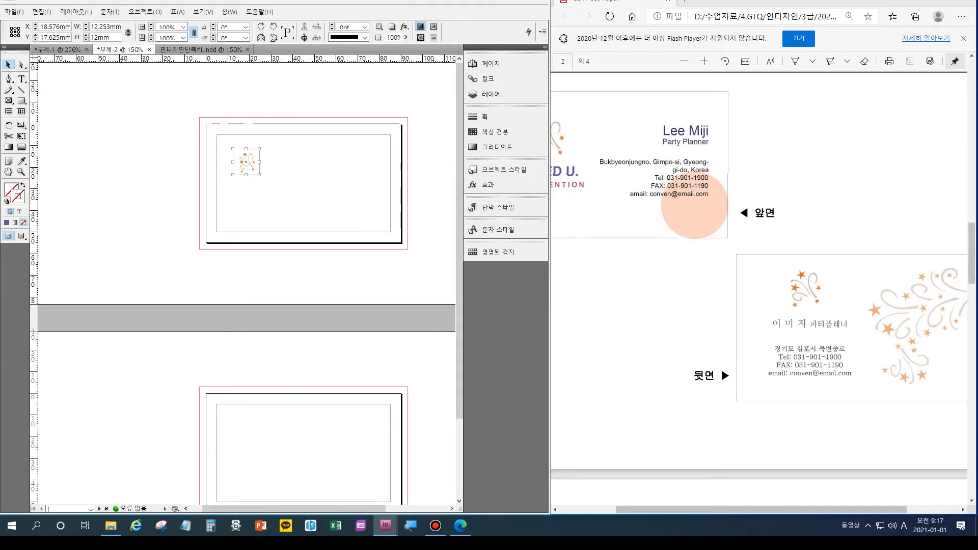
key("alt")
left_click_drag(253, 168, 253, 437)
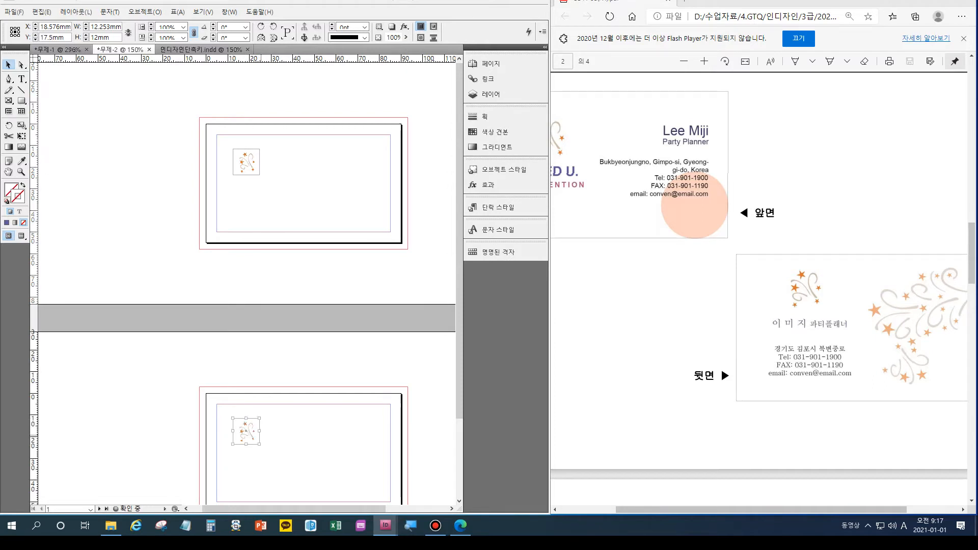
Place a second duplicate of the logo further right on page 2.
left_click_drag(294, 508, 340, 508)
scroll(340, 508, "down", 1)
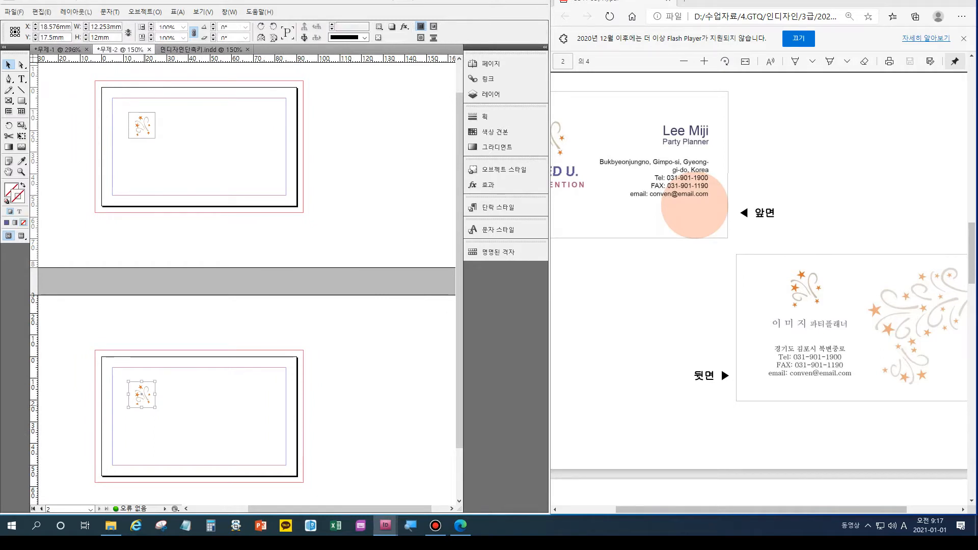
left_click_drag(141, 394, 290, 466)
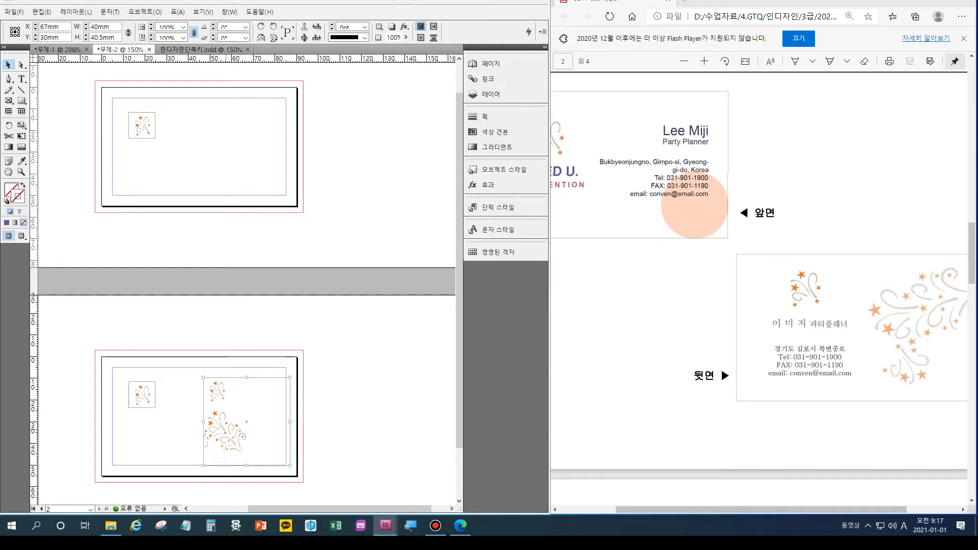
Widen the duplicate ornament's frame to the left and select the star-and-swirl image inside it.
left_click_drag(203, 421, 184, 422)
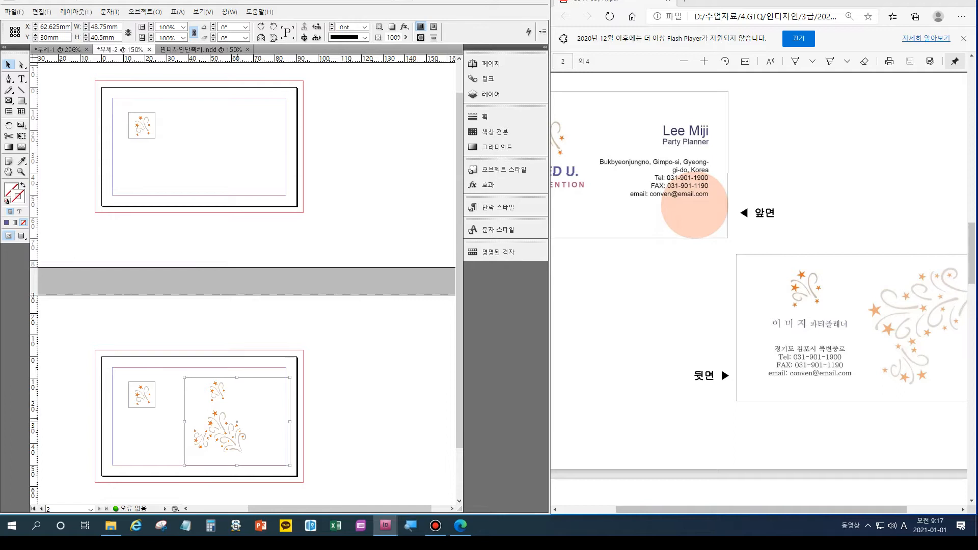
key("a")
key("v")
key("a")
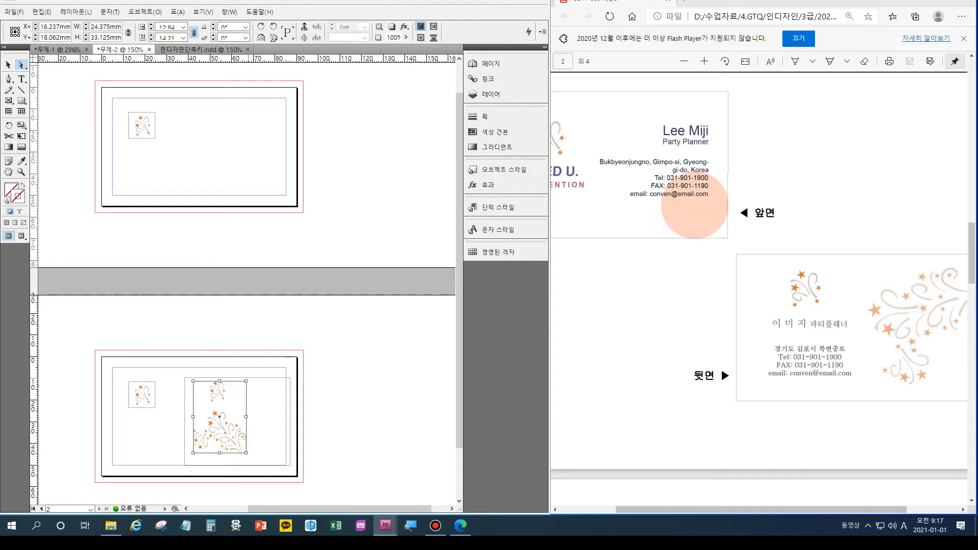
left_click(9, 125)
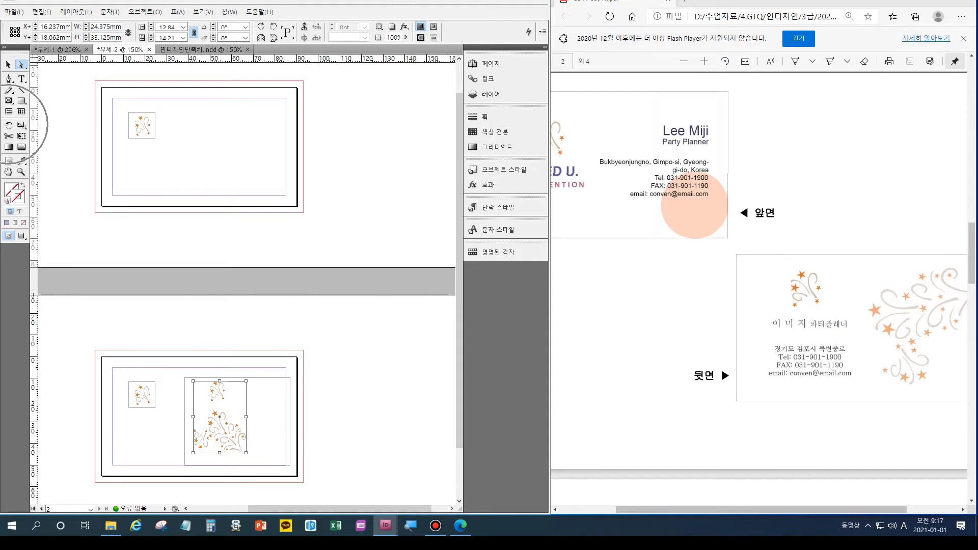
Rotate the star-and-swirl image about 36° and enlarge it to fill the frame.
left_click_drag(246, 416, 241, 401)
key("v")
key("Escape")
key("a")
key("shift+Escape")
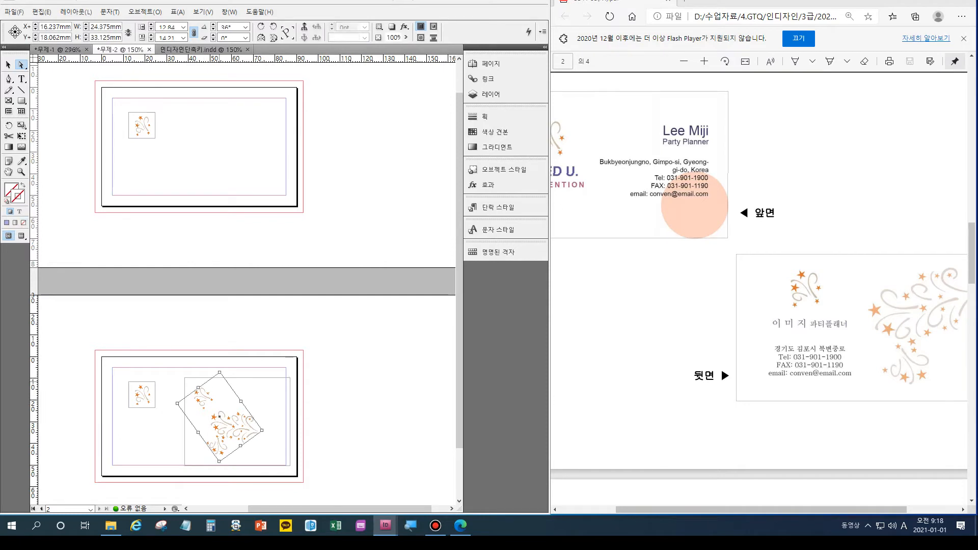
left_click_drag(220, 372, 223, 313)
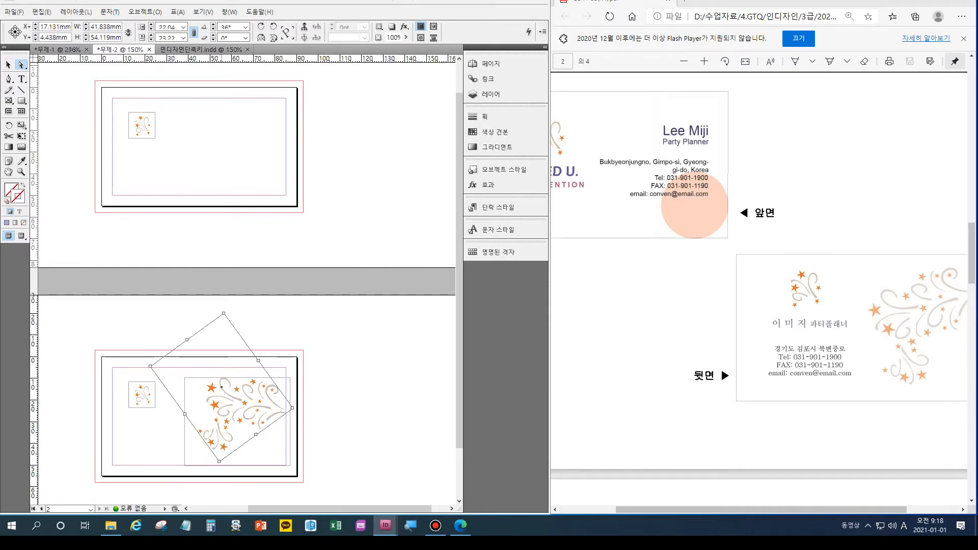
left_click_drag(219, 461, 207, 474)
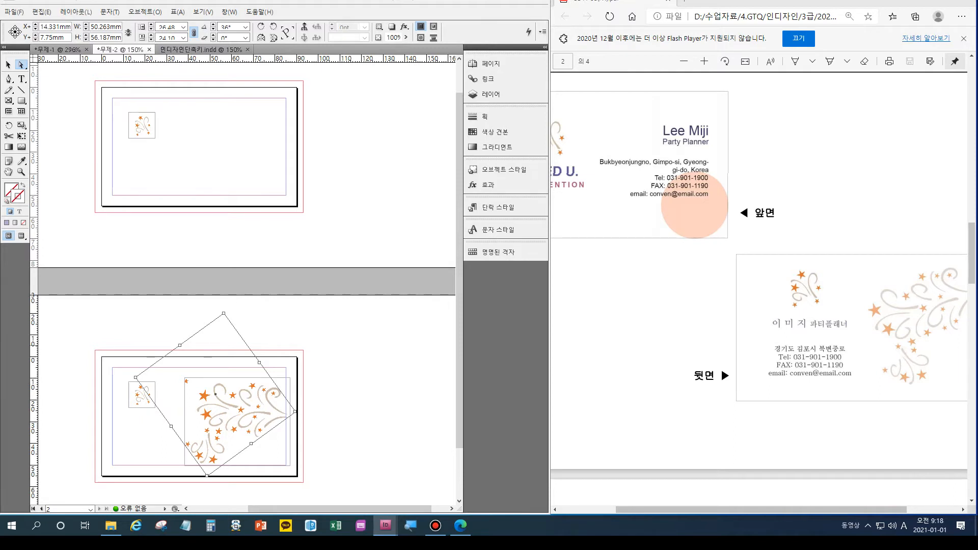
left_click_drag(180, 346, 175, 338)
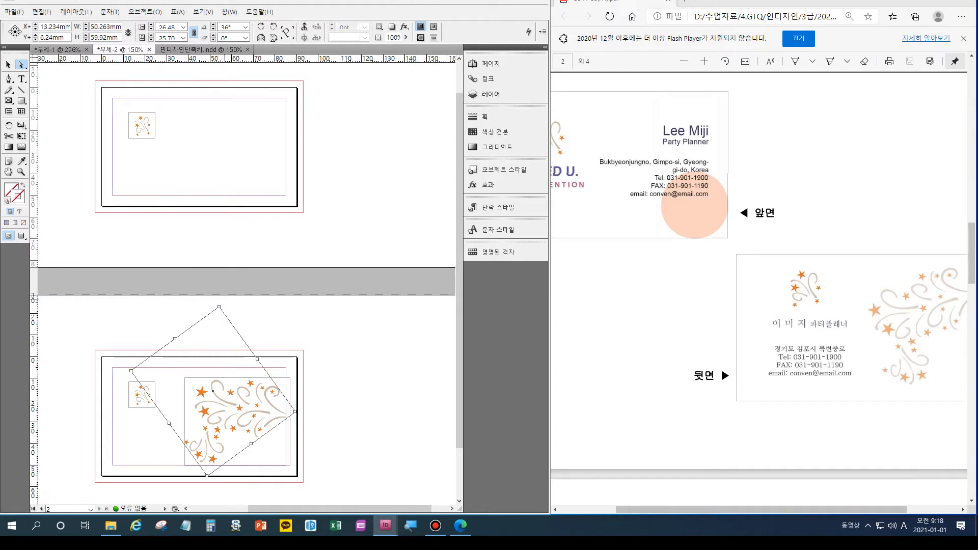
Rotate the decoration further to about 51° and deselect to view the result.
key("r")
left_click_drag(285, 367, 276, 348)
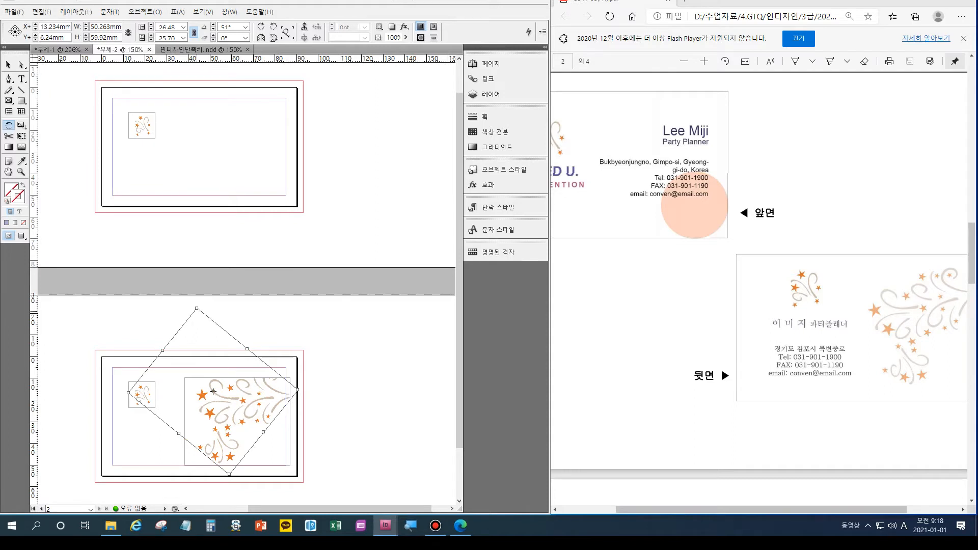
key("v")
key("ctrl+shift+a")
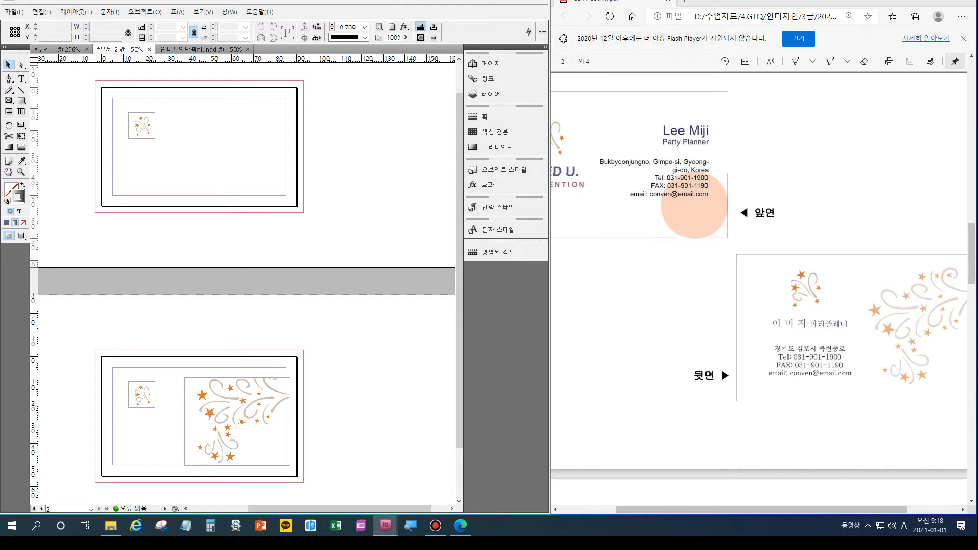
Zoom in on the front page of the card.
scroll(759, 286, "up", 5)
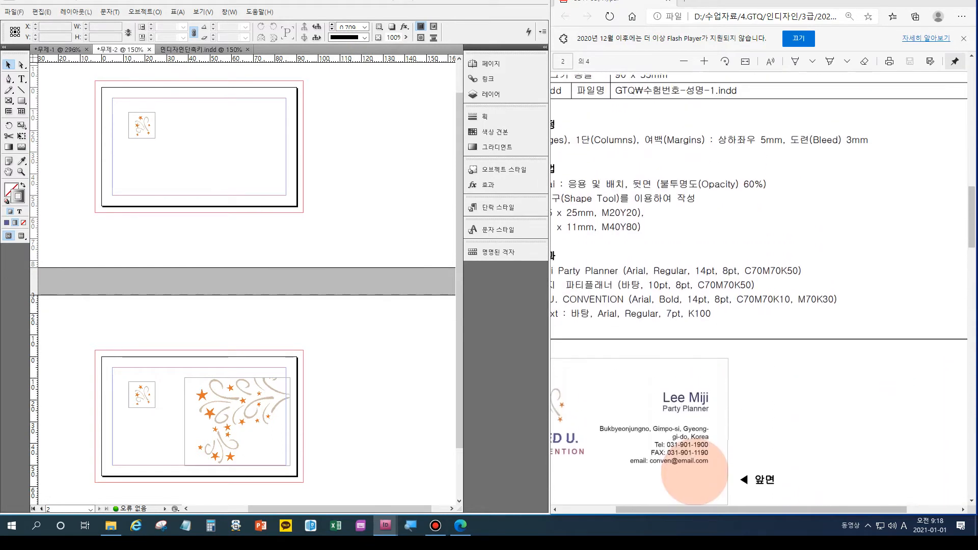
scroll(759, 289, "left", 2)
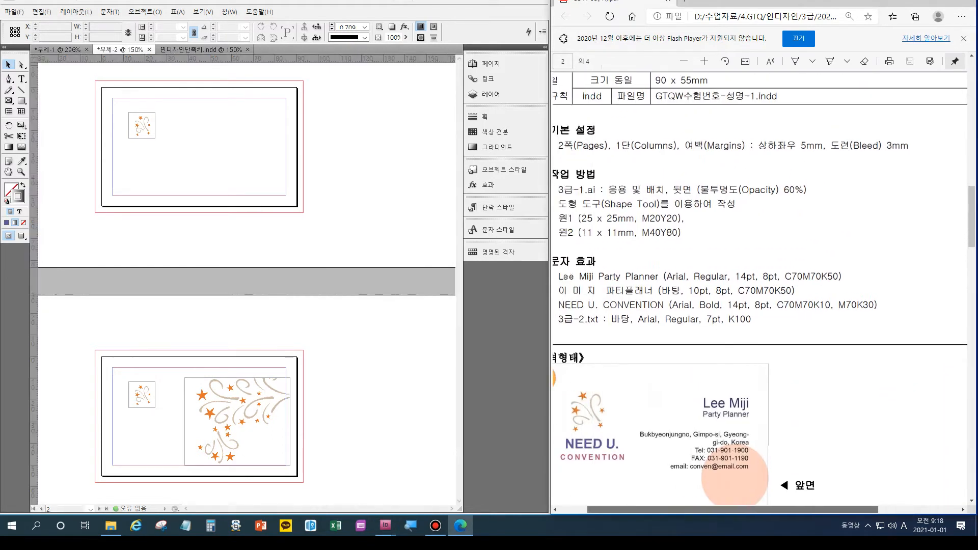
scroll(759, 289, "left", 2)
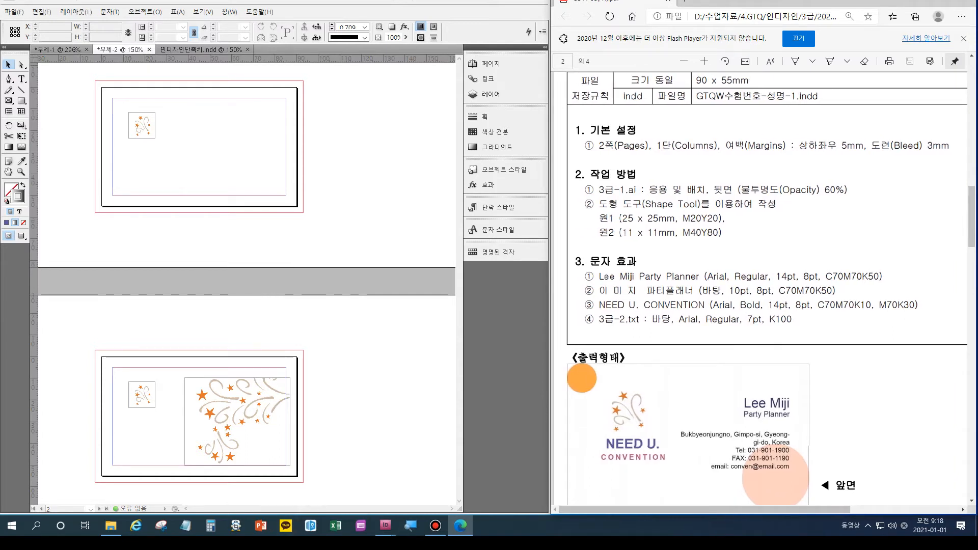
scroll(245, 280, "left", 3)
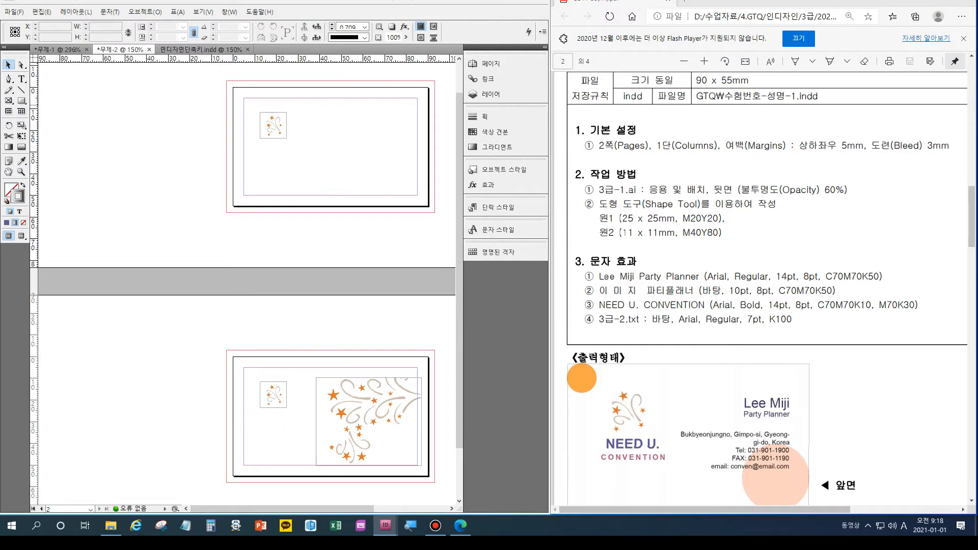
scroll(246, 283, "right", 1)
key("ctrl+equal")
key("ctrl+equal")
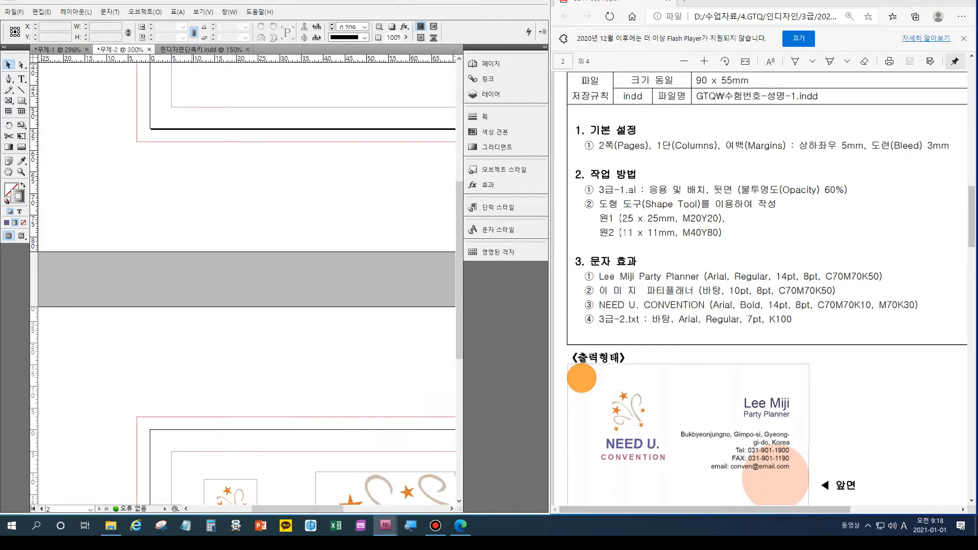
key("ctrl+0")
key("ctrl+equal")
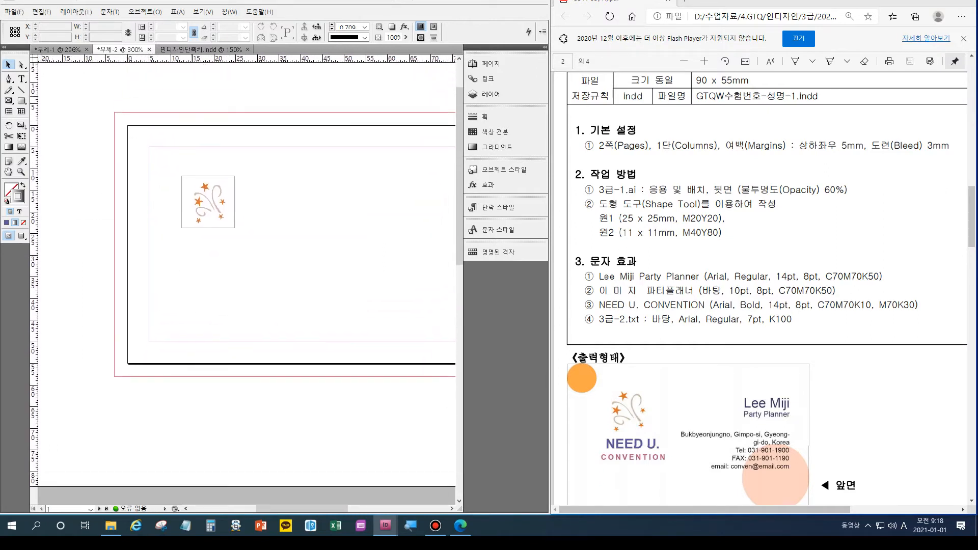
Create a 25 × 25 mm circle with the Ellipse tool over the top-left logo.
left_click(21, 100)
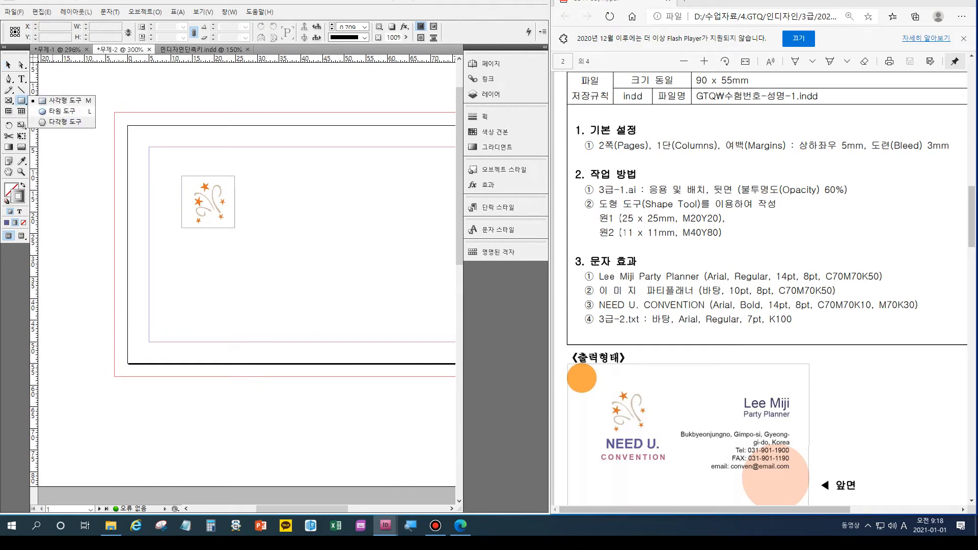
left_click(57, 110)
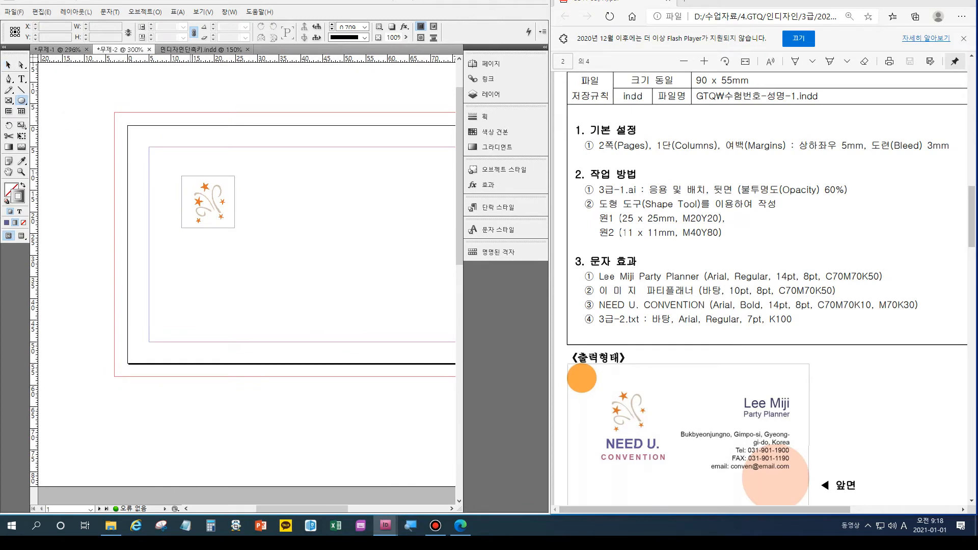
left_click(132, 130)
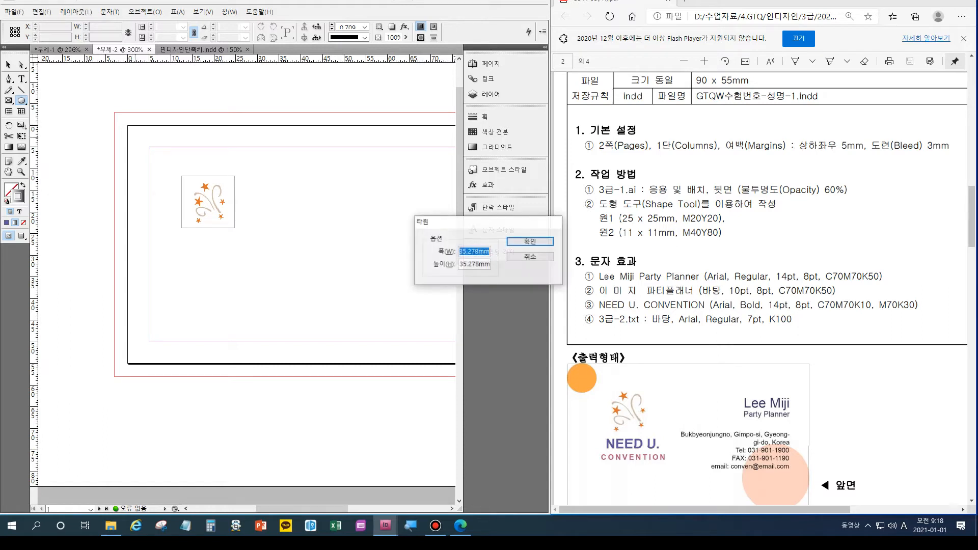
type("25")
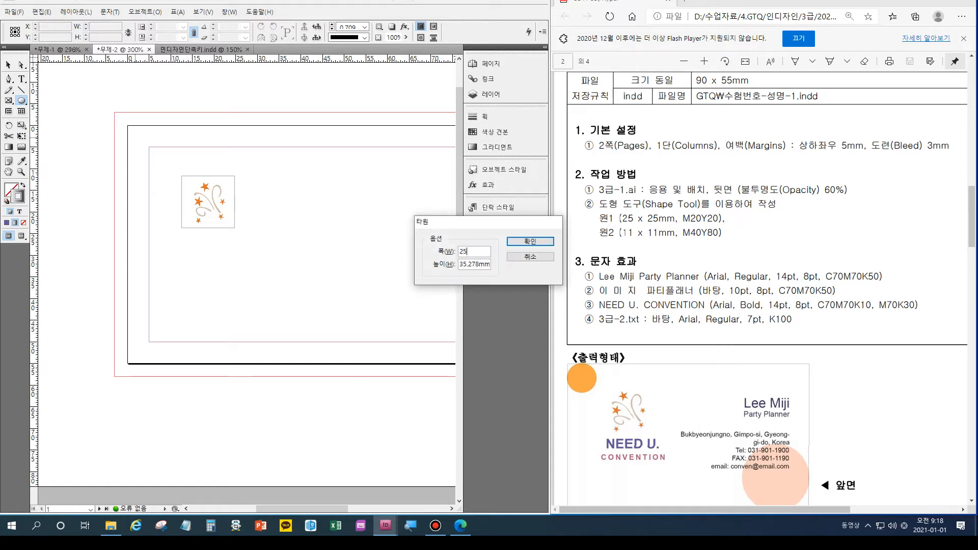
key("Tab")
type("25")
key("Return")
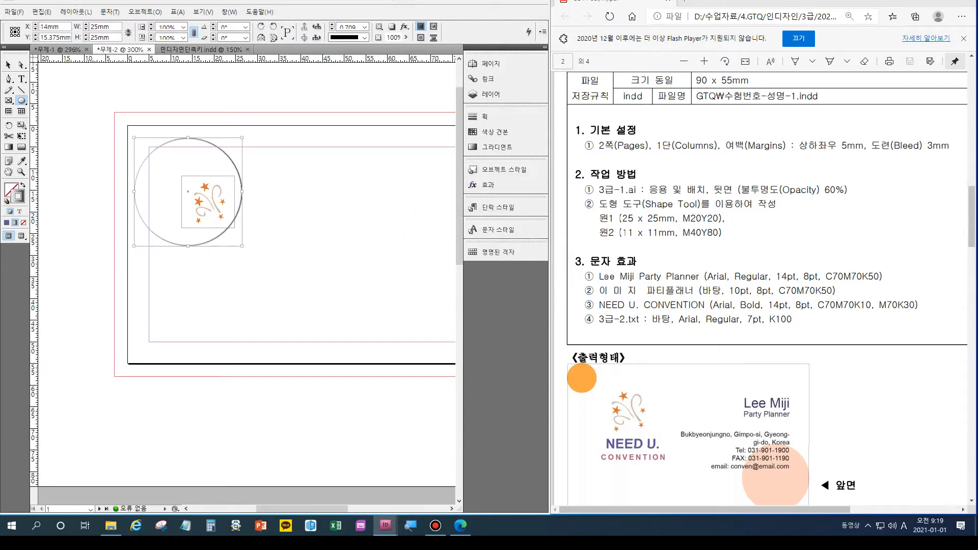
Set the circle's stroke to None and drag it into the bottom-right corner, overhanging the edge.
scroll(760, 285, "down", 5)
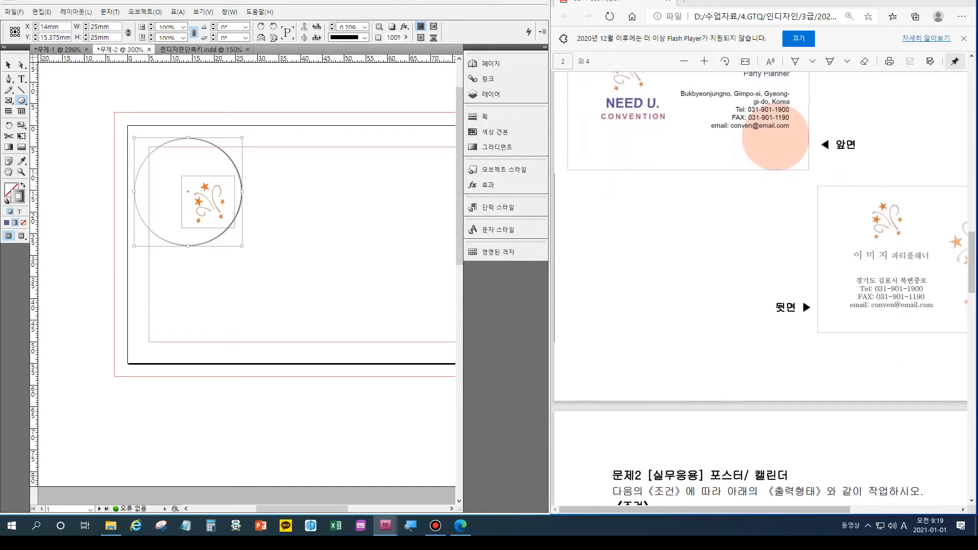
scroll(244, 275, "up", 2)
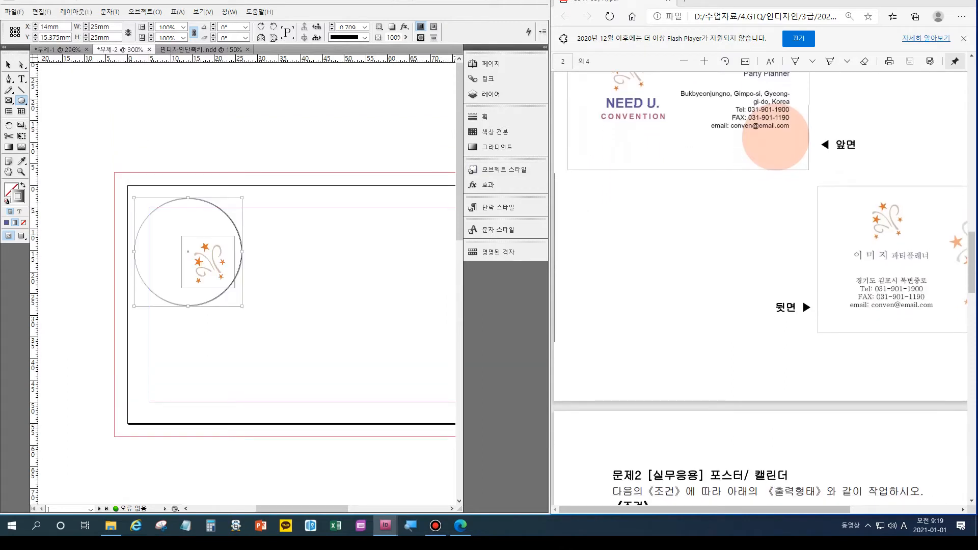
key("slash")
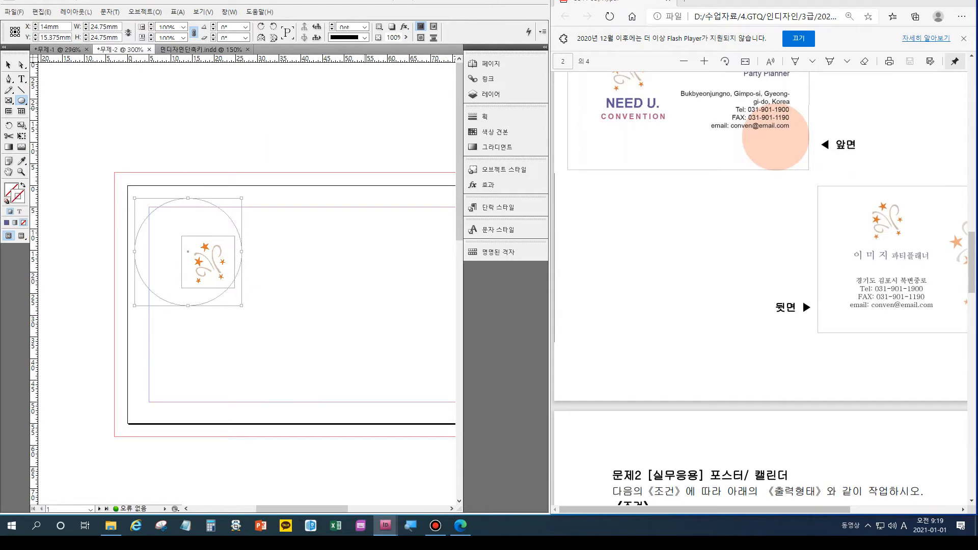
key("v")
left_click_drag(188, 251, 404, 340)
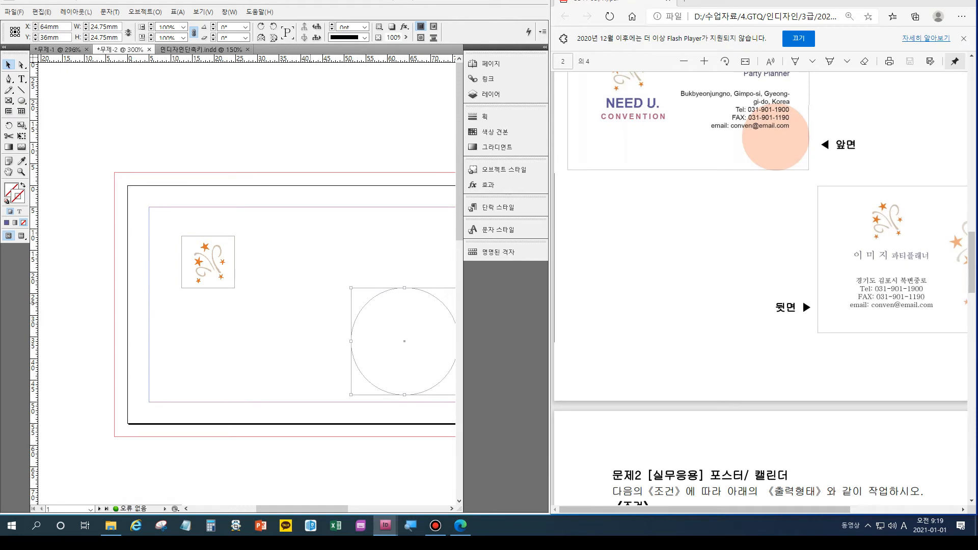
scroll(247, 285, "right", 3)
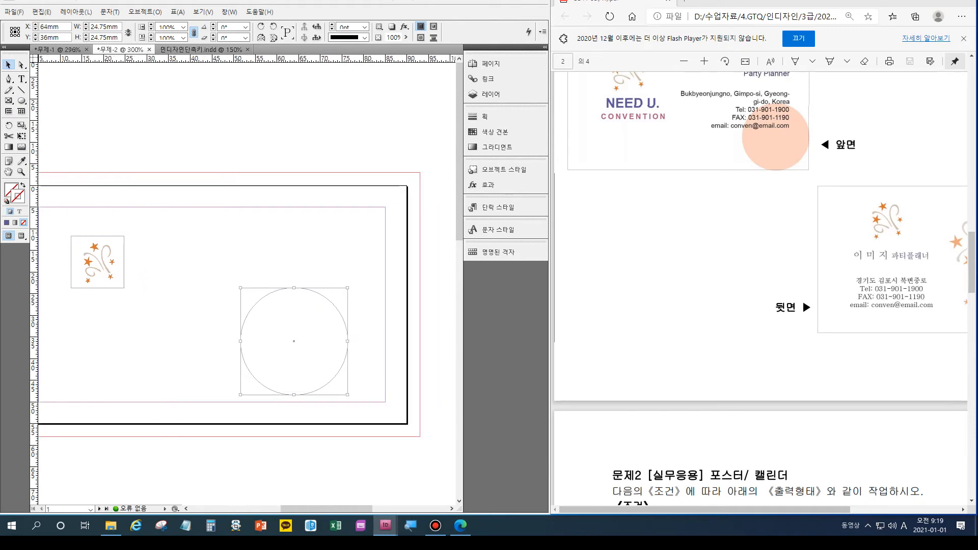
left_click_drag(294, 341, 353, 369)
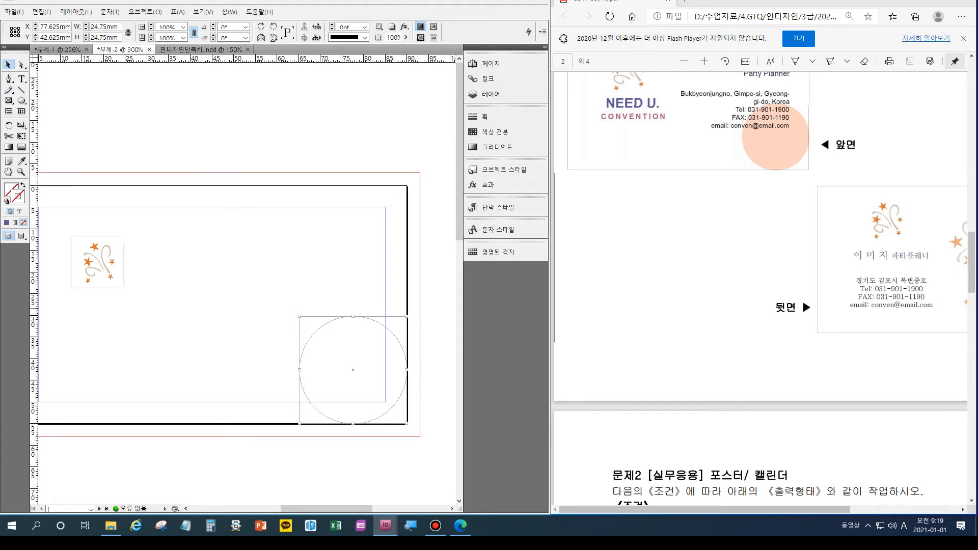
scroll(764, 285, "up", 5)
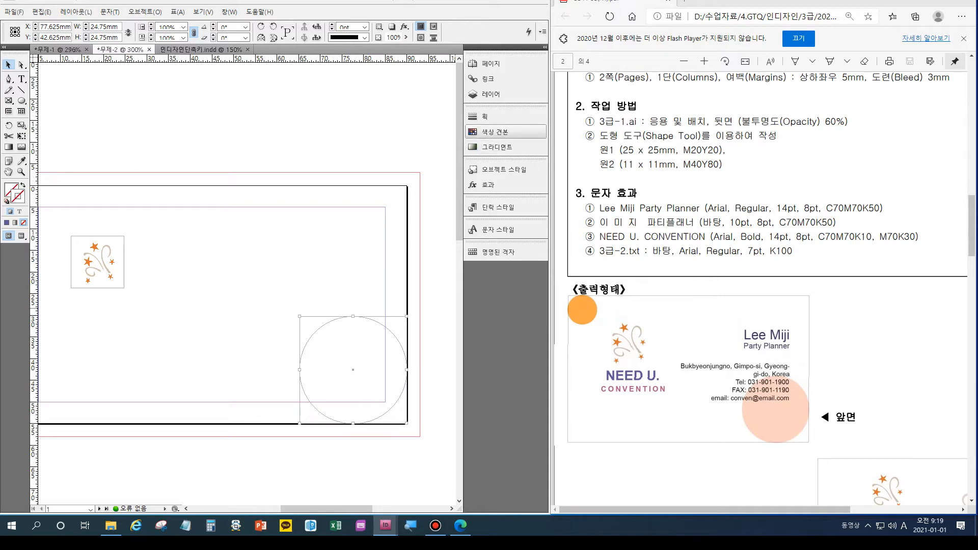
Fill the lower-right circle with the peach C=0 M=20 Y=20 K=0 swatch, keeping no stroke.
key("x")
left_click(494, 131)
scroll(405, 168, "down", 3)
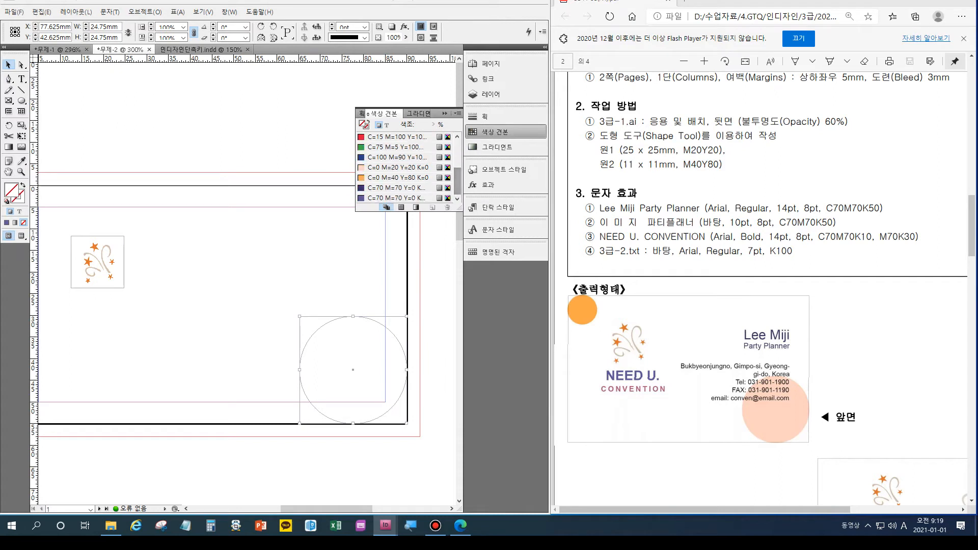
left_click(398, 167)
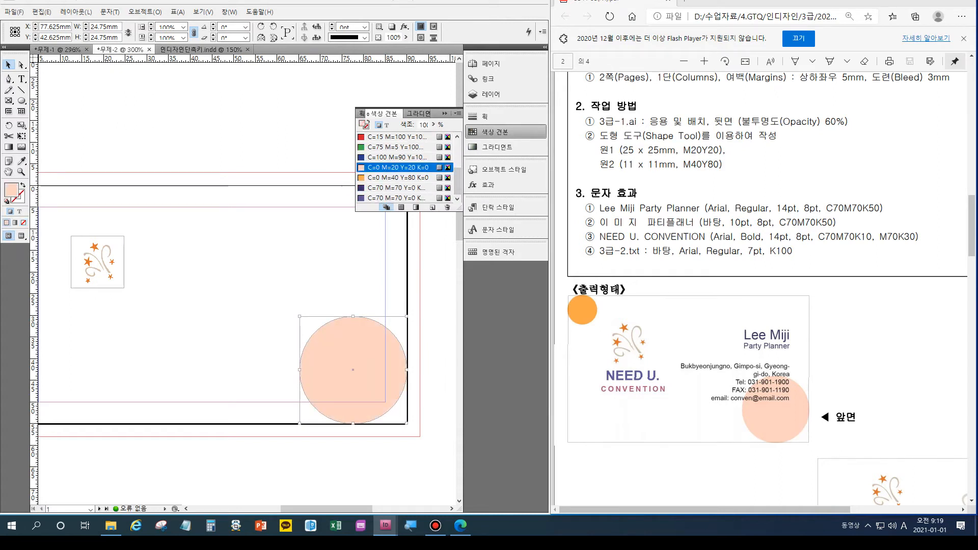
key("x")
key("x")
key("x")
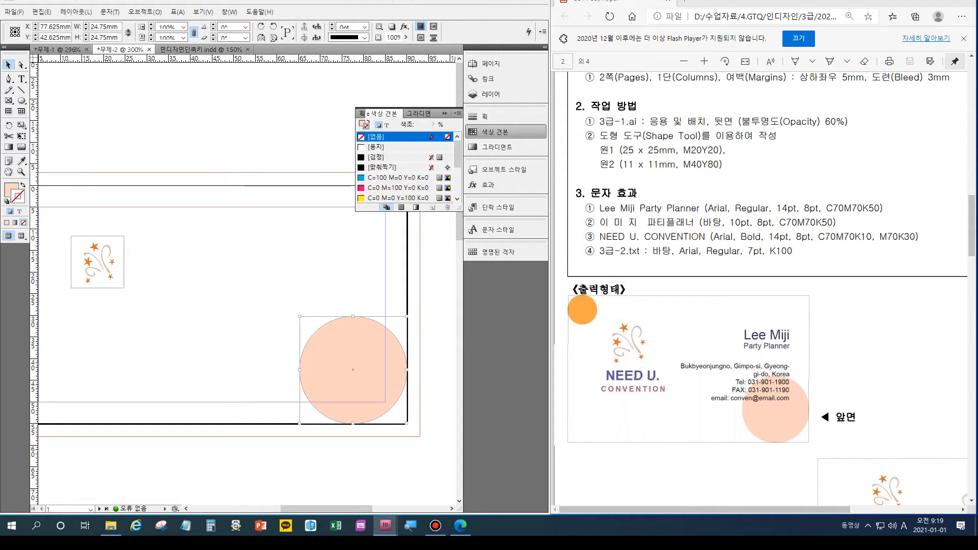
key("x")
key("x")
key("x")
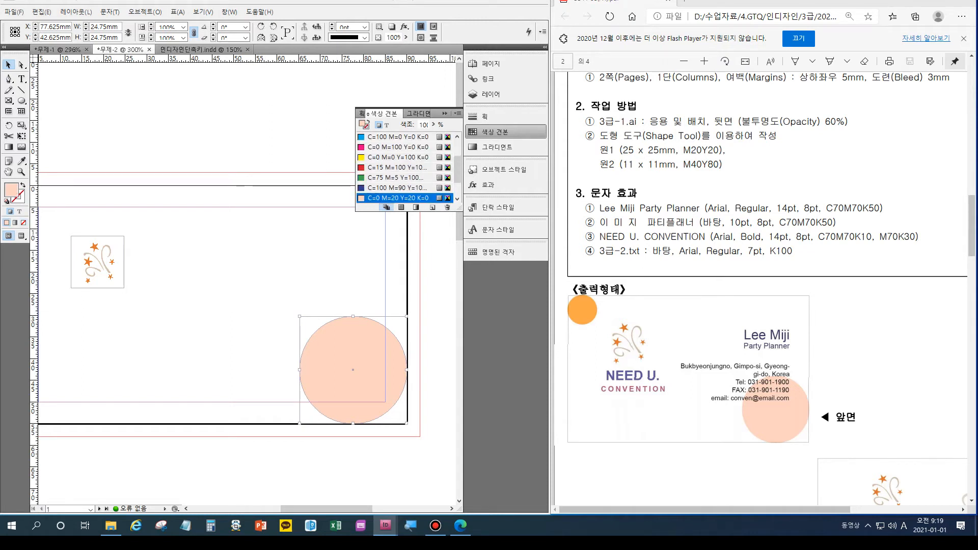
key("x")
key("x")
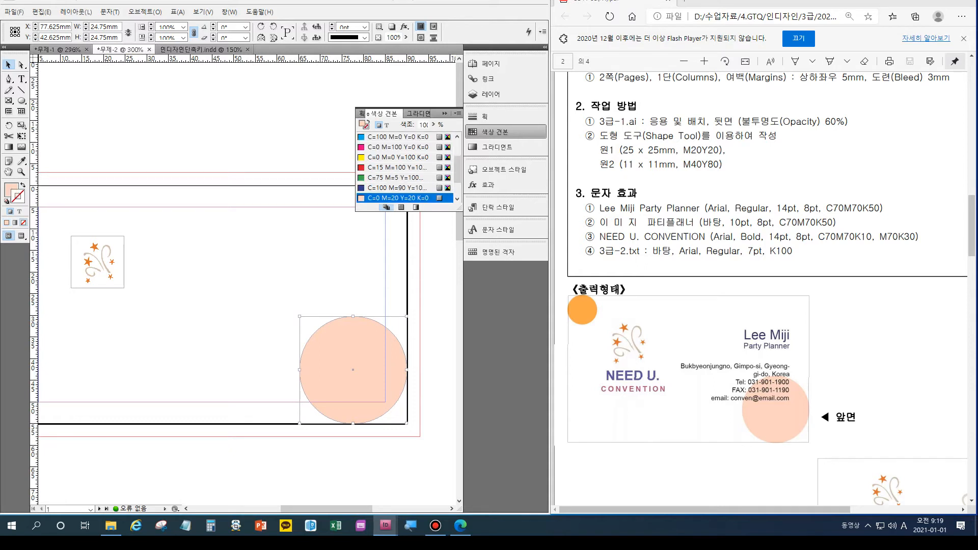
key("shift+x")
key("shift+x")
key("shift+x")
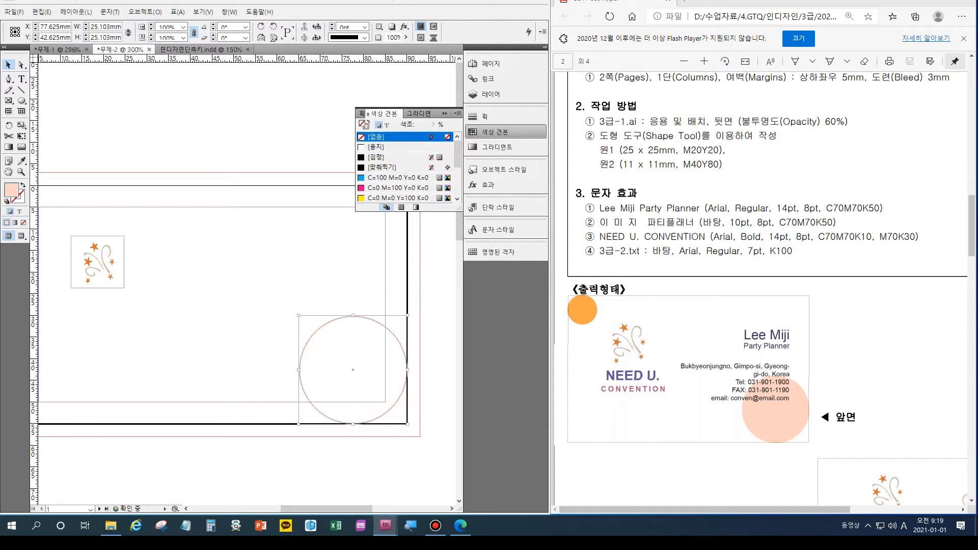
key("shift+x")
key("shift+x")
key("shift+x")
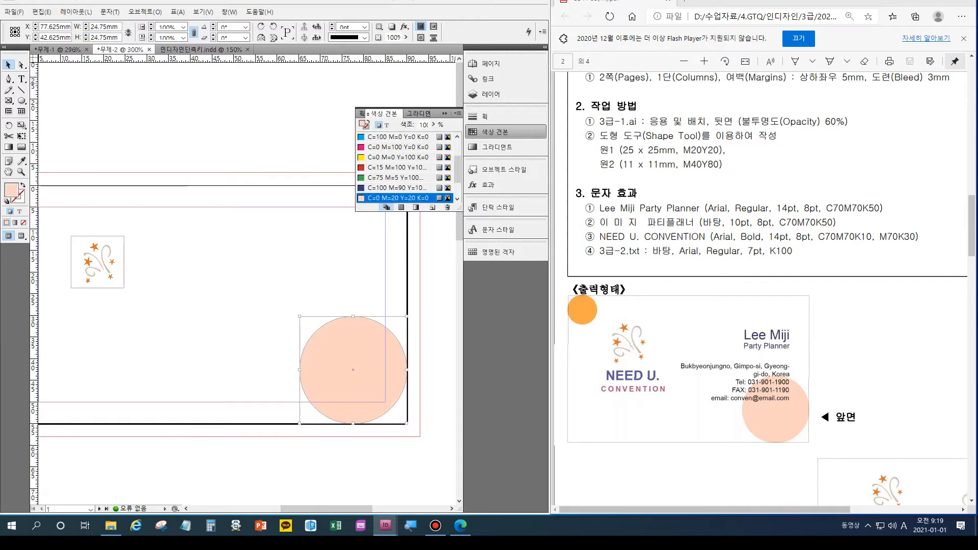
Check the shortcut reference document, return to the business card, and deselect the circle.
key("ctrl+Tab")
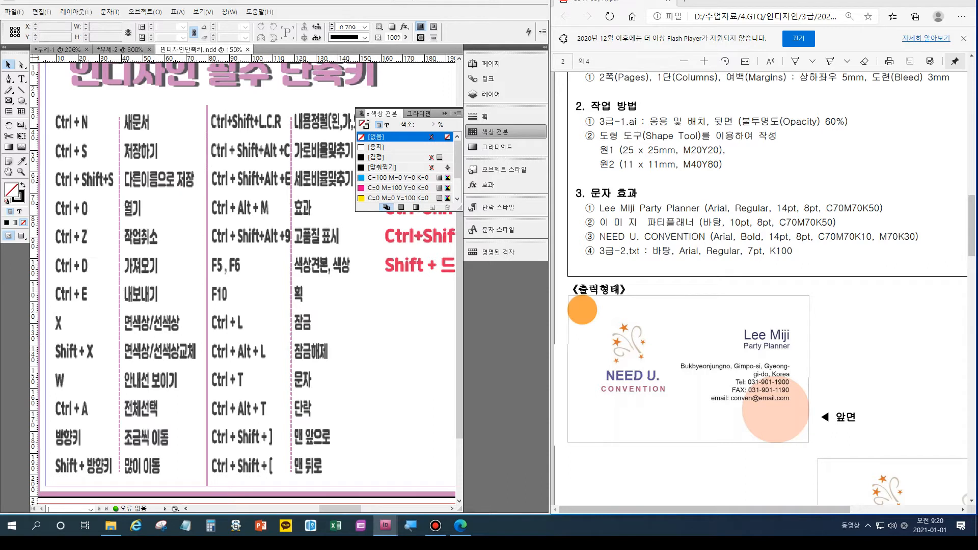
left_click(122, 49)
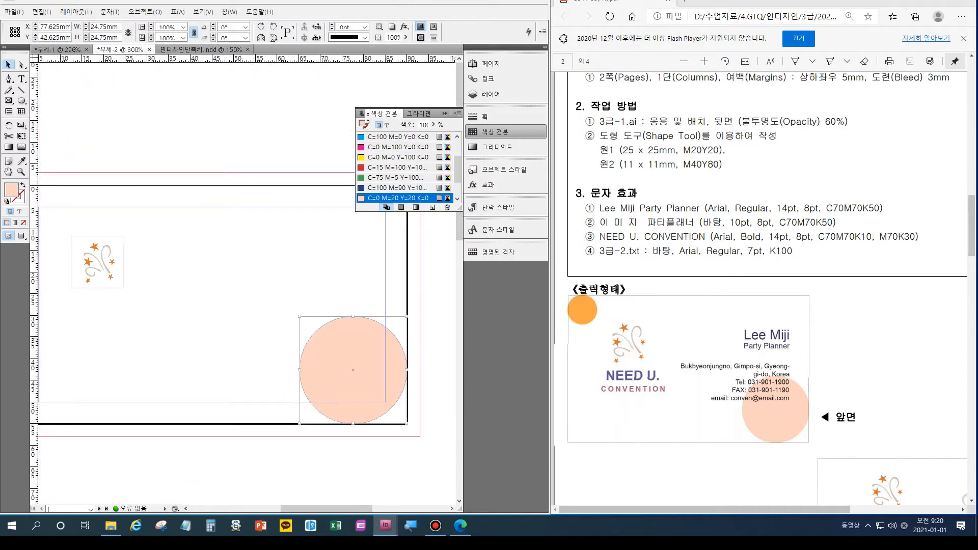
key("ctrl+shift+a")
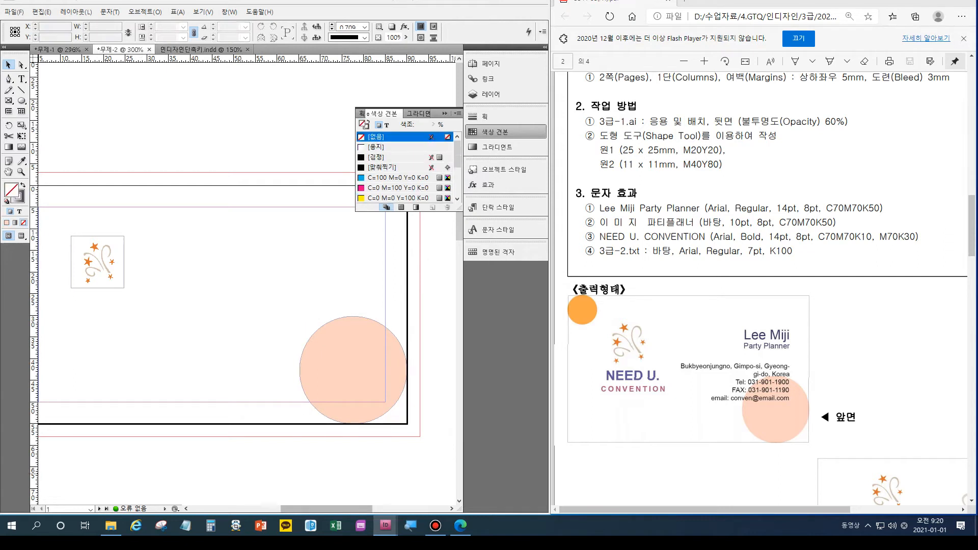
Cancel the ellipse size prompt and drag a small circle at the page's top-left corner.
key("l")
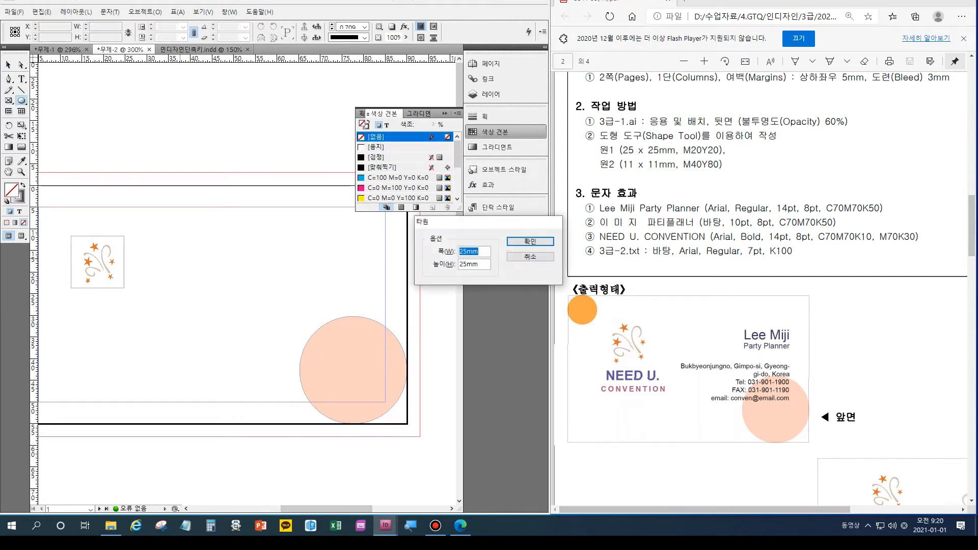
key("Escape")
scroll(244, 280, "left", 4)
scroll(244, 280, "right", 1)
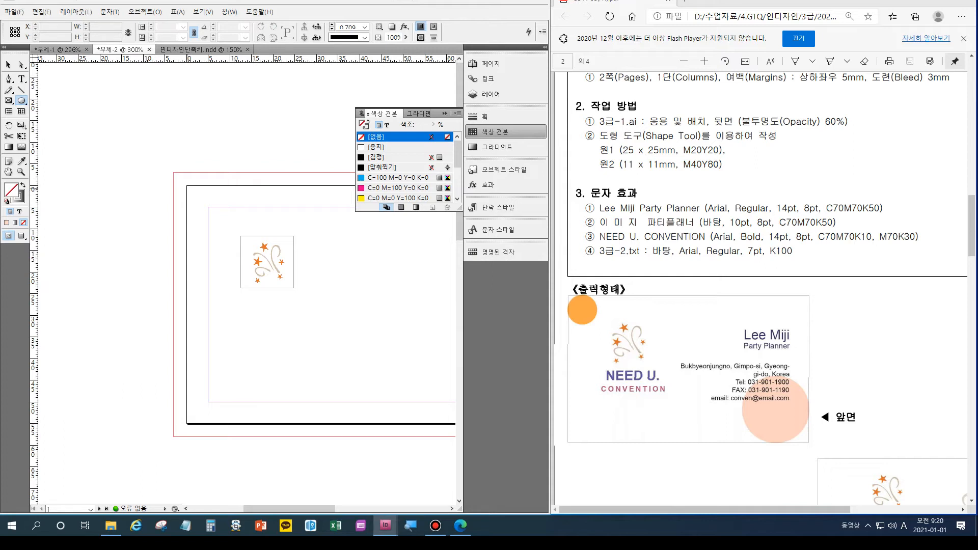
left_click_drag(186, 186, 240, 239)
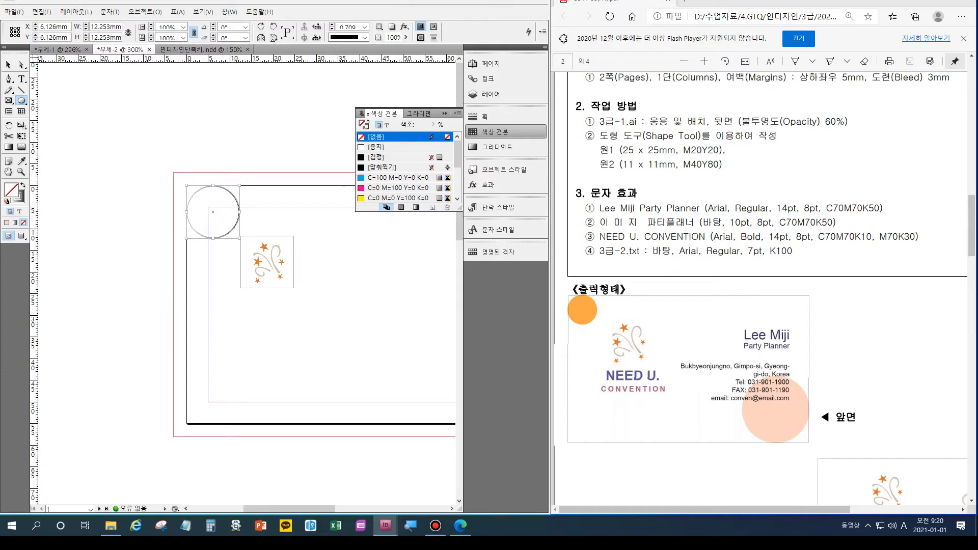
Resize the small circle to 11 × 11 mm in the control panel.
double_click(101, 26)
type("1")
key("Tab")
key("shift+Tab")
type("11")
key("Tab")
type("11")
key("Return")
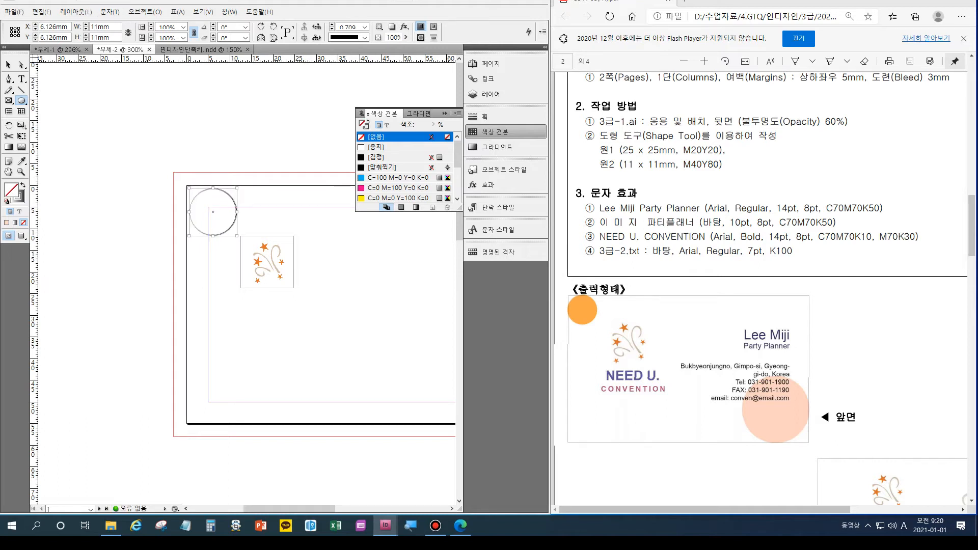
Remove the small circle's outline and make fill active, showing the custom swatches.
key("x")
key("slash")
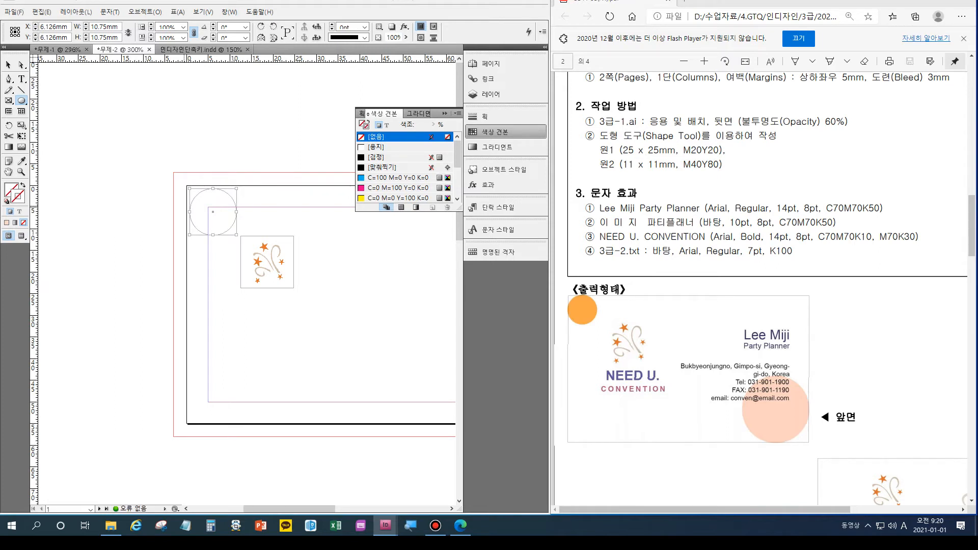
key("x")
scroll(405, 167, "down", 5)
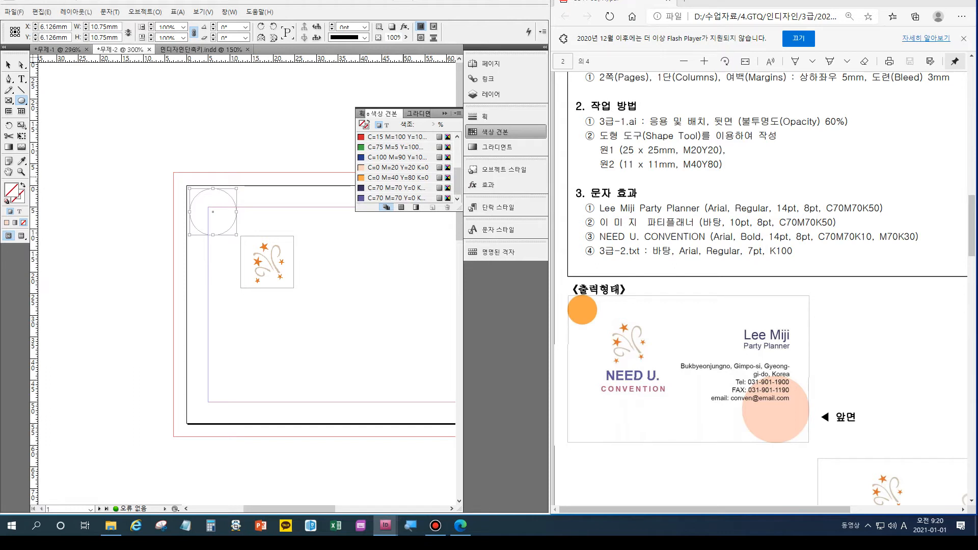
Apply the orange C=0 M=40 Y=80 K=0 swatch to the small circle and deselect it.
left_click(398, 177)
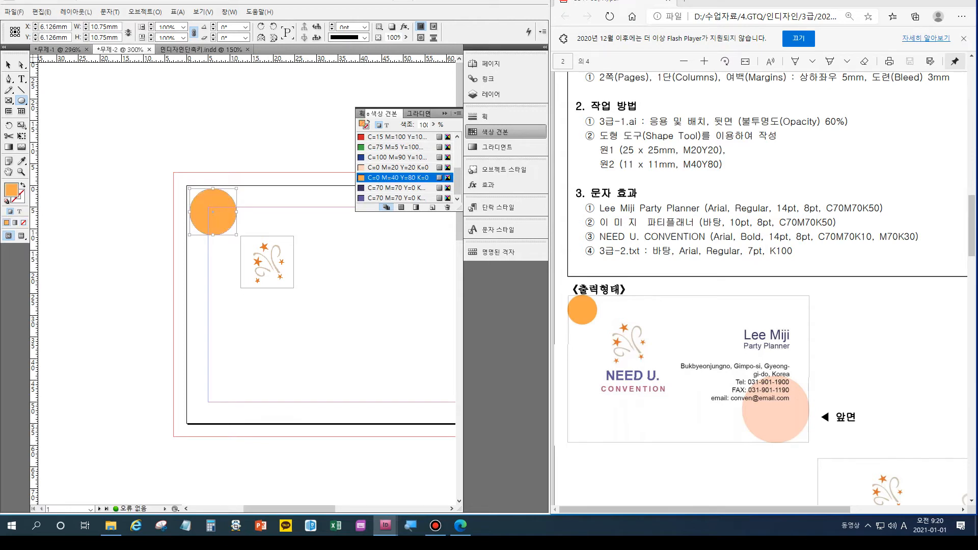
scroll(764, 288, "down", 7)
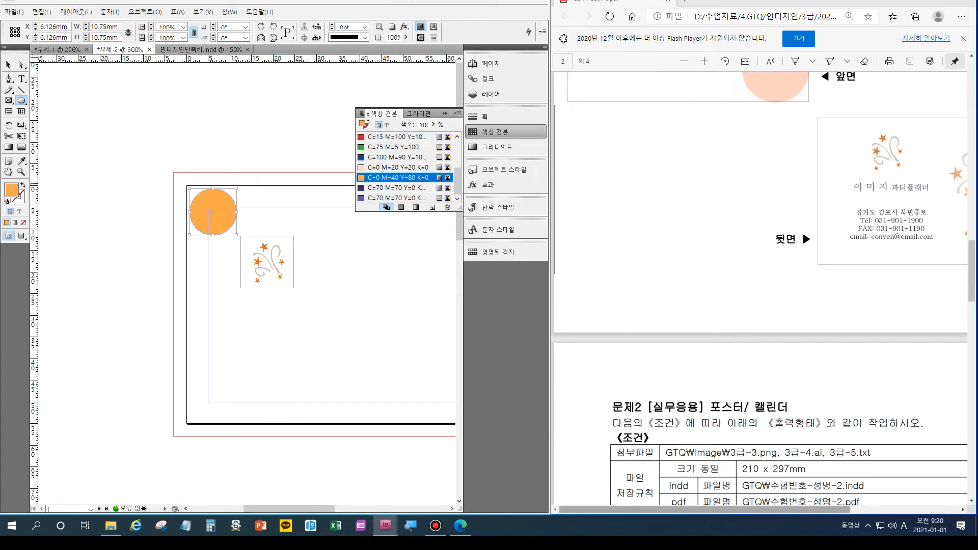
scroll(759, 288, "right", 3)
scroll(759, 288, "up", 4)
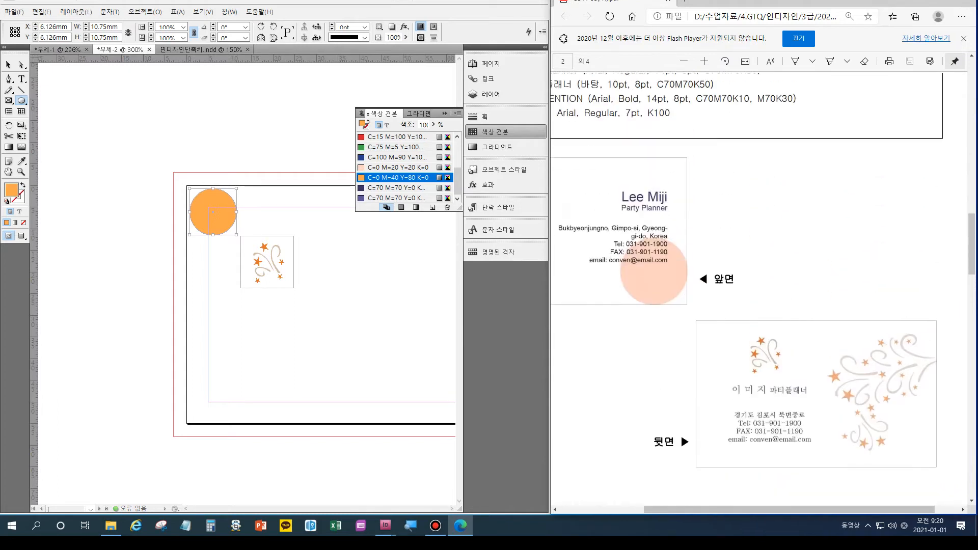
scroll(759, 288, "left", 3)
scroll(759, 288, "up", 1)
scroll(764, 288, "up", 2)
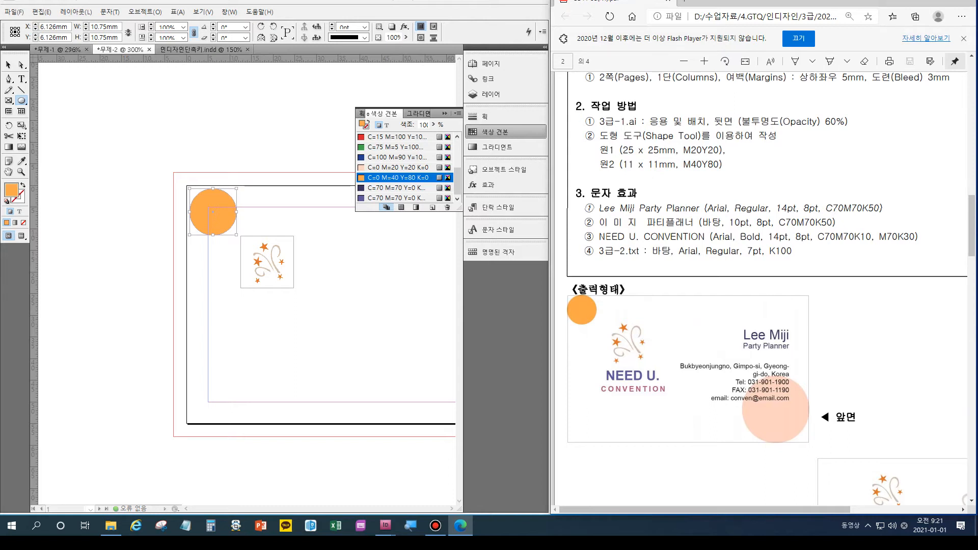
left_click(357, 305)
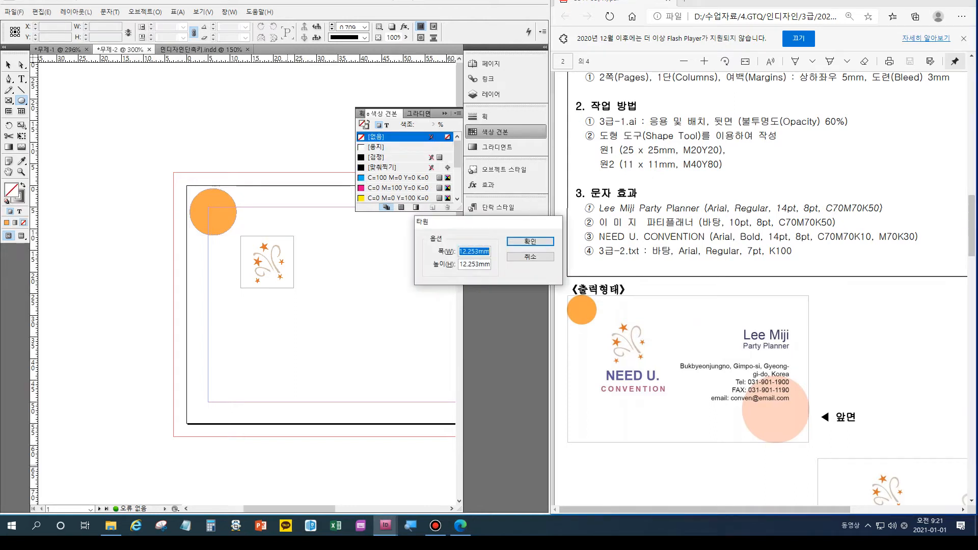
Dismiss the ellipse prompt, pan right to the peach circle, and close the Swatches panel.
key("Escape")
left_click_drag(289, 509, 319, 508)
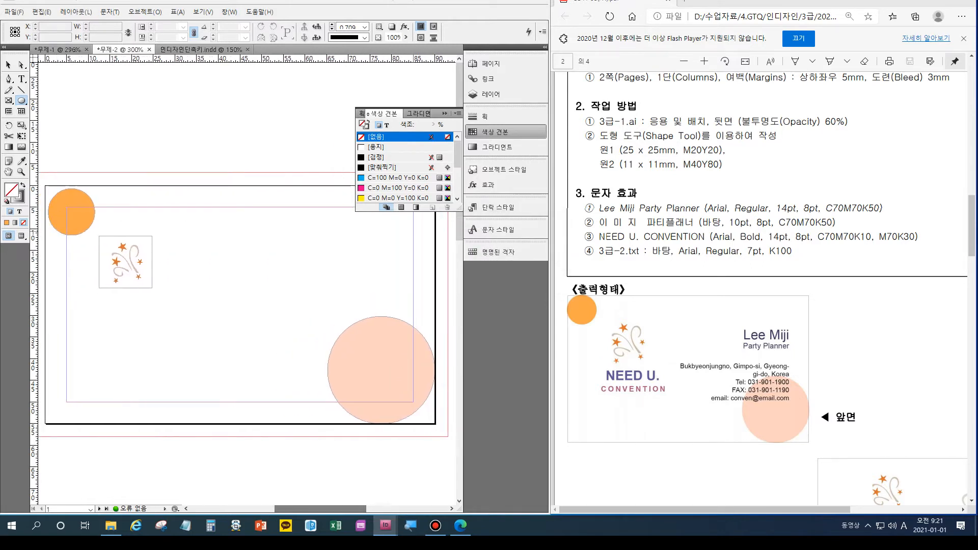
left_click(444, 113)
key("t")
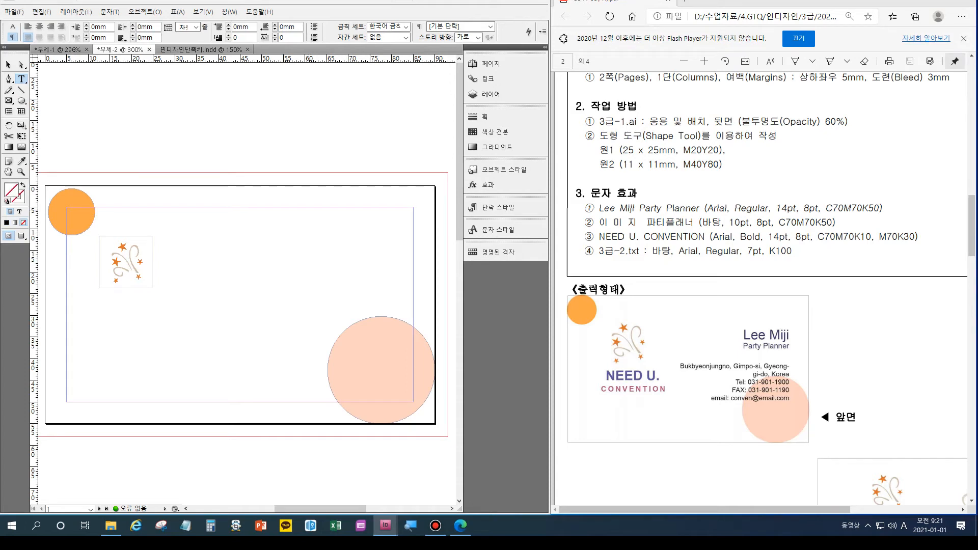
Draw a text frame near the card's top right and type the card holder's name.
left_click_drag(310, 232, 411, 285)
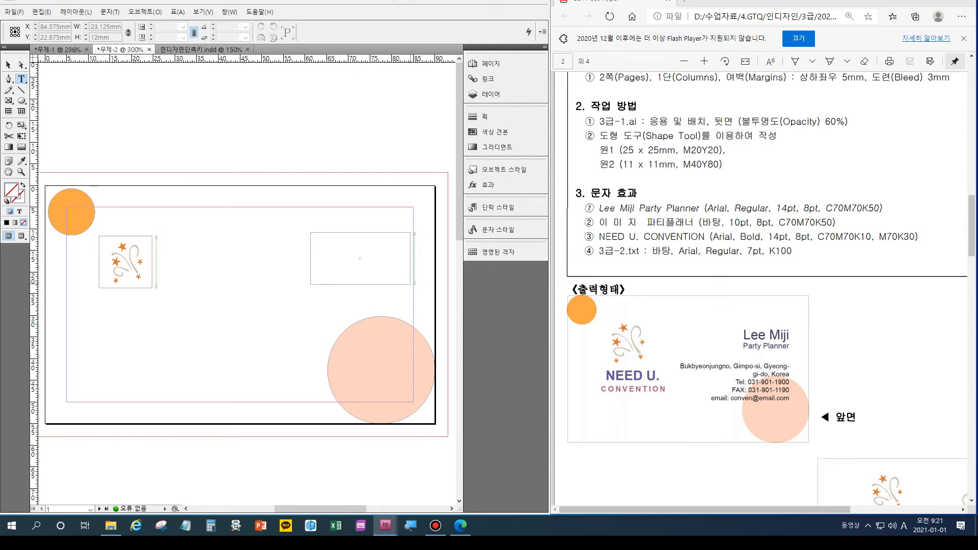
left_click_drag(410, 284, 413, 284)
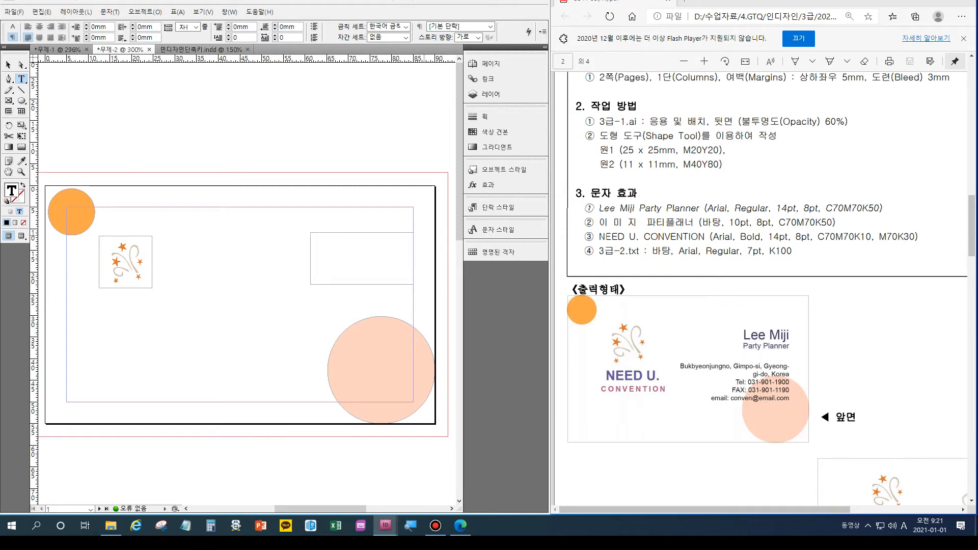
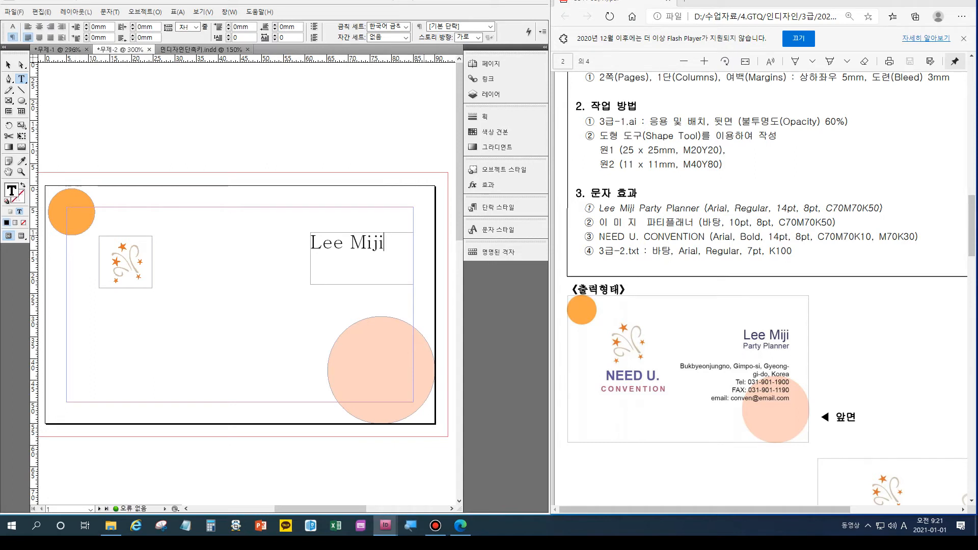
Add 'Party Planner' on a new 8pt line below the name, then select the name line.
key("Return")
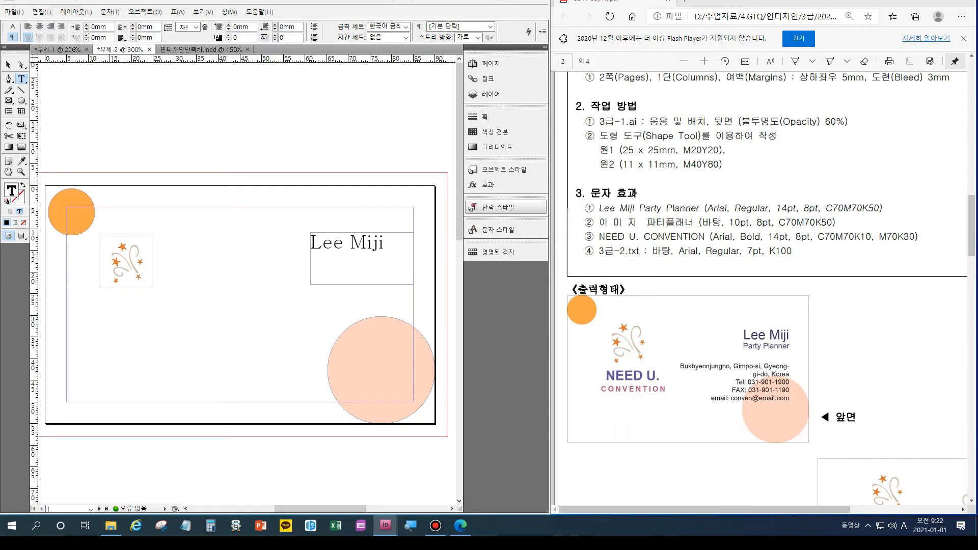
key("ctrl+t")
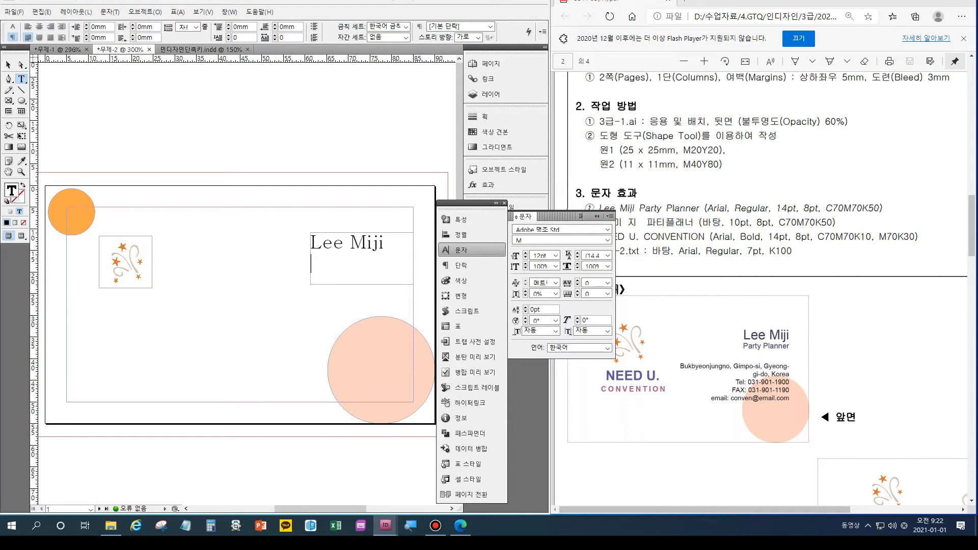
key("ctrl+shift+comma")
key("ctrl+shift+comma")
type("dd")
key("BackSpace")
key("BackSpace")
type("P")
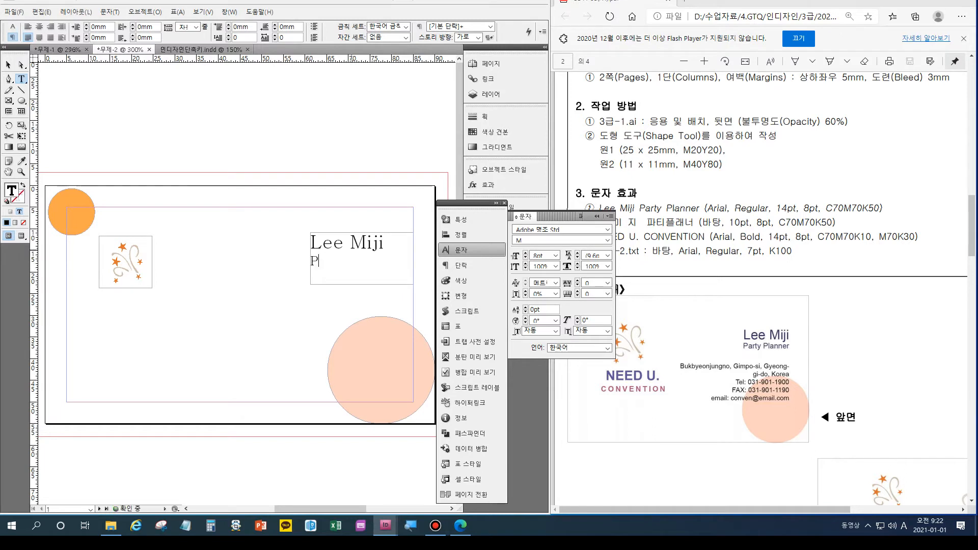
type("art")
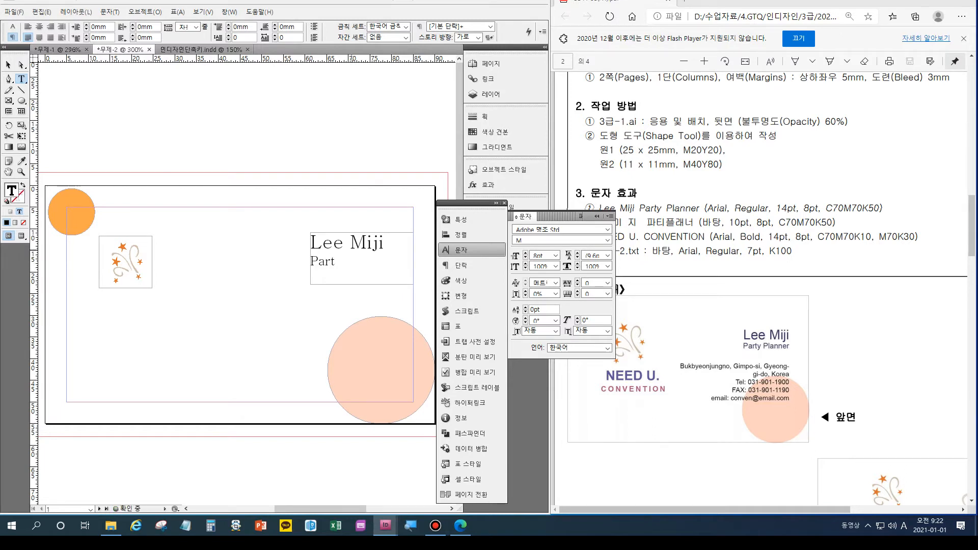
type("y Pla")
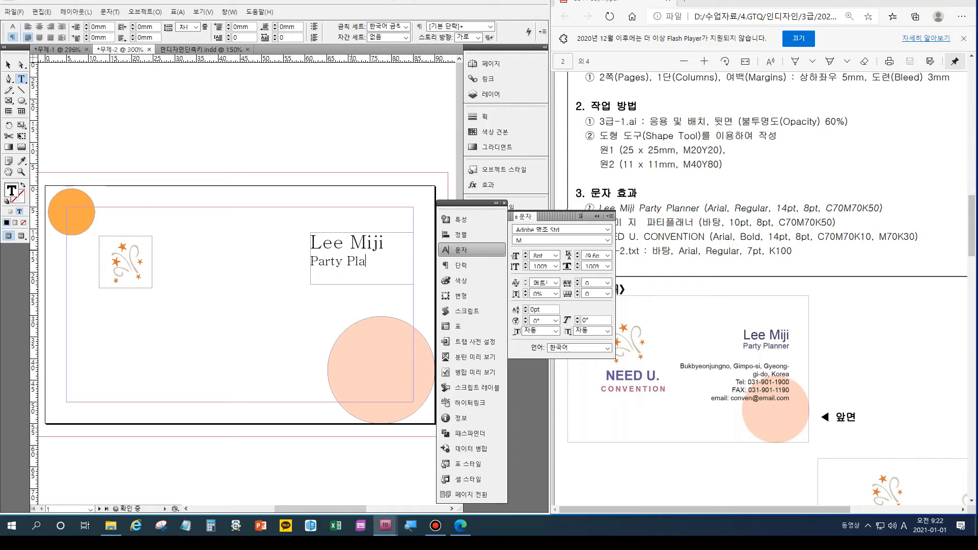
type("nner")
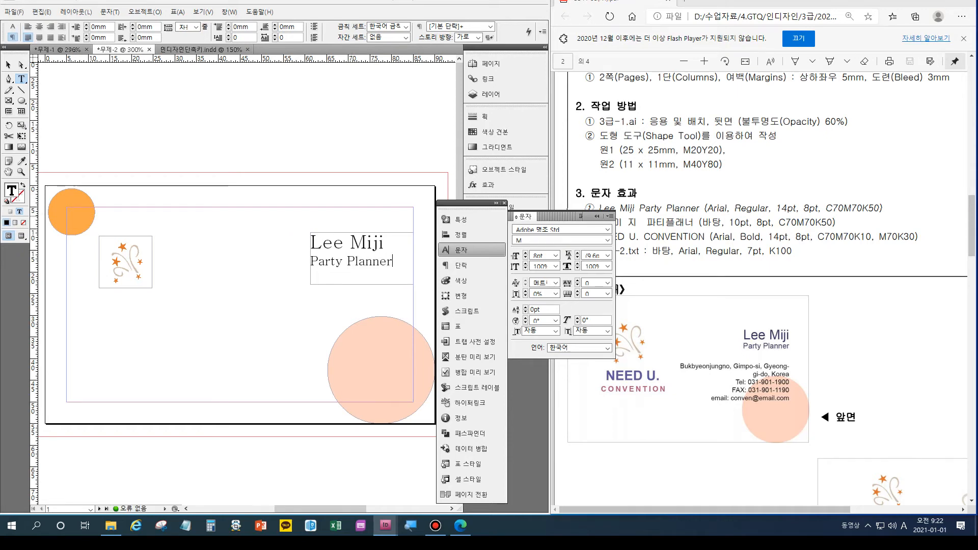
left_click_drag(391, 243, 306, 243)
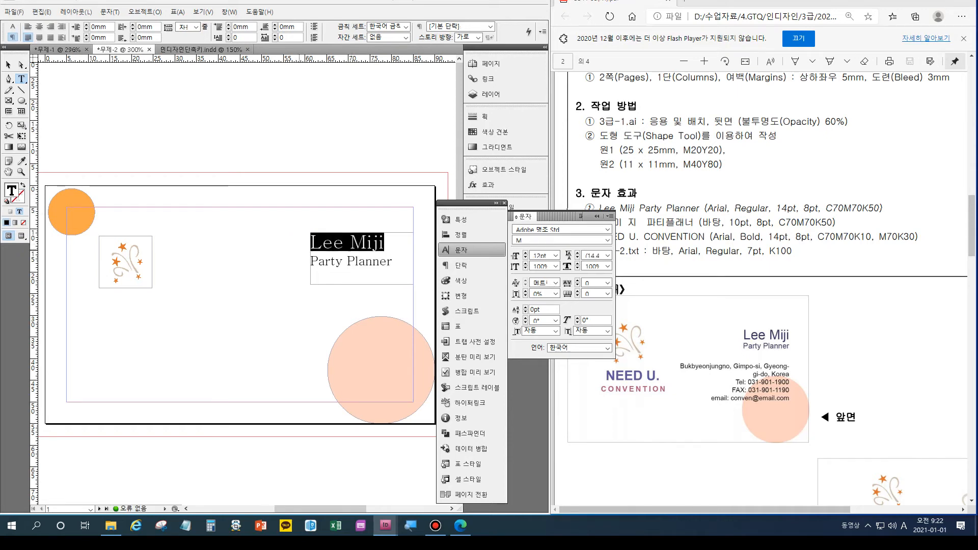
Set the name line in Arial Regular at 14pt and colour it with the C=70 M=70 purple swatch.
left_click(607, 229)
scroll(598, 380, "down", 12)
left_click(550, 297)
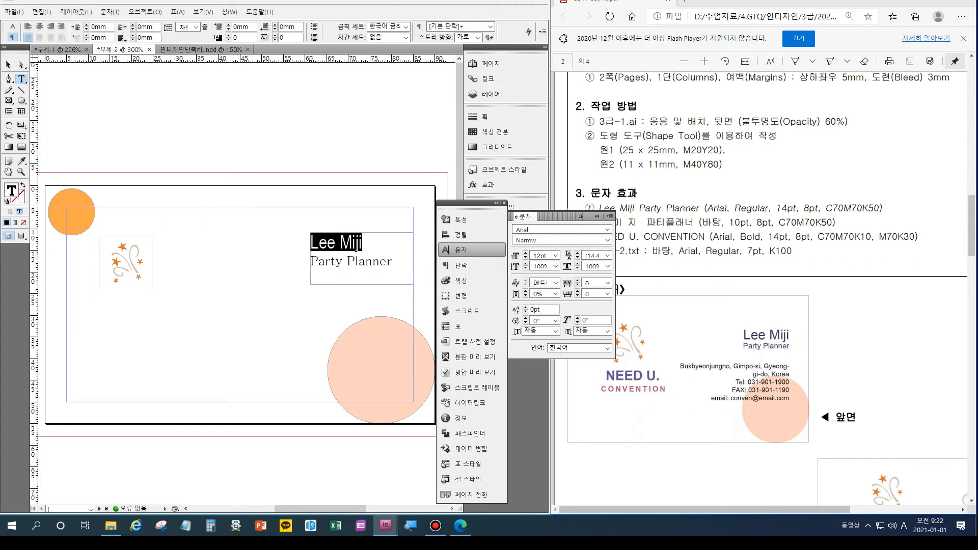
left_click(607, 240)
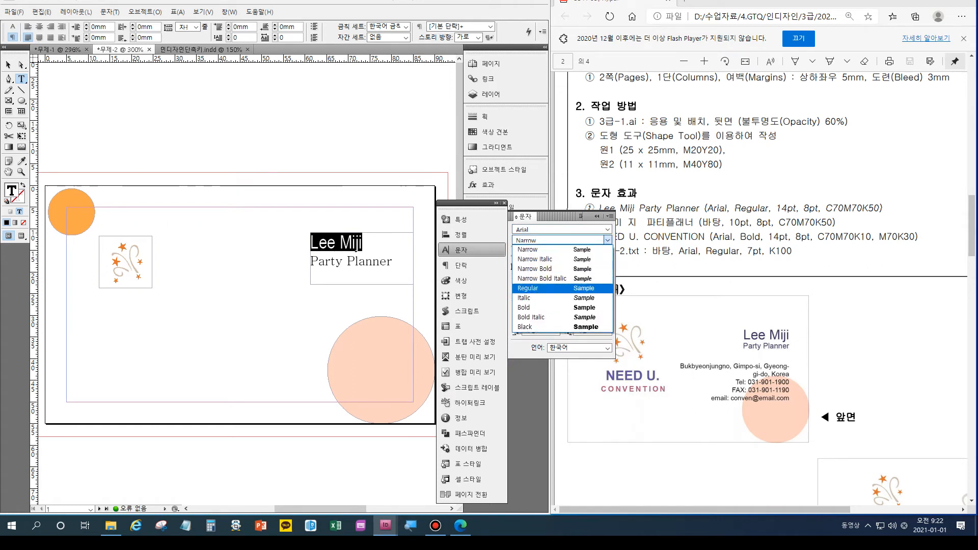
left_click(540, 287)
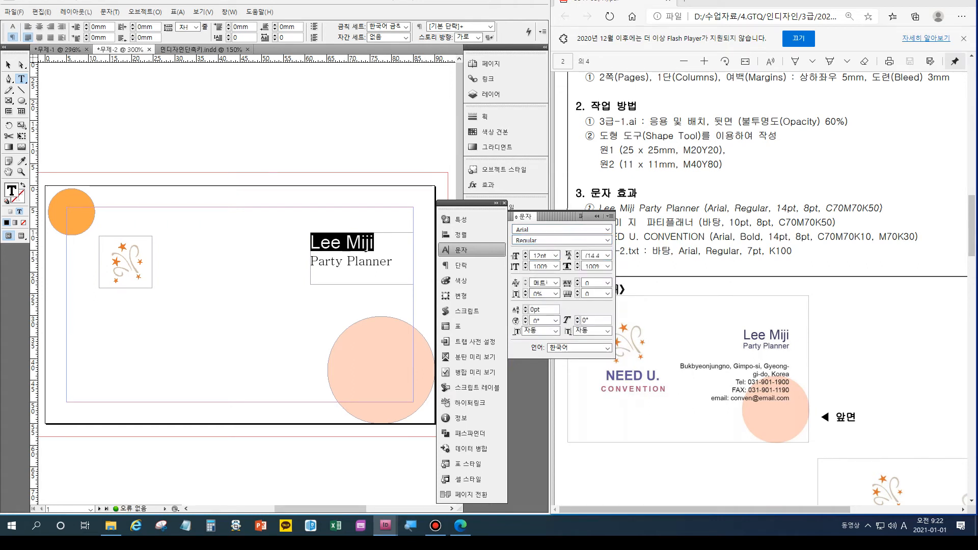
key("ctrl+shift+period")
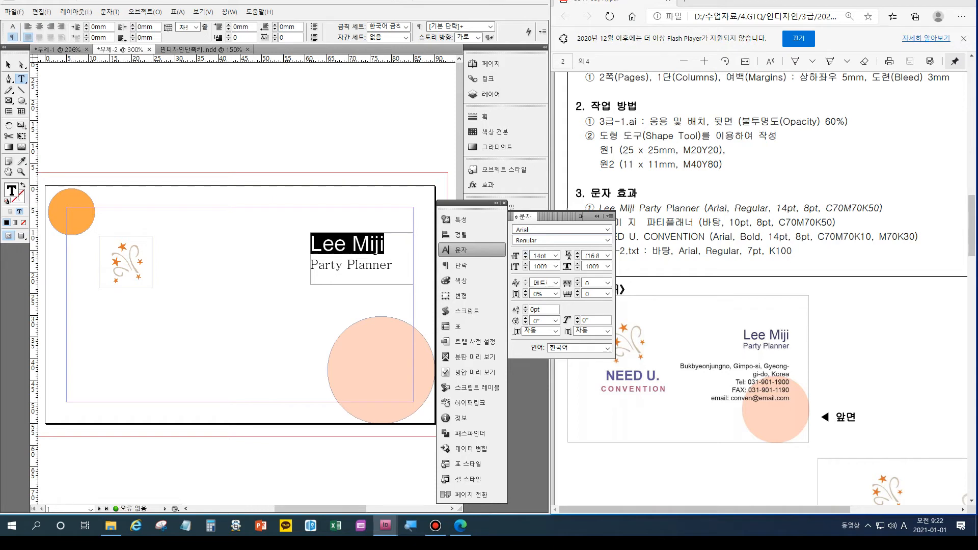
left_click(491, 131)
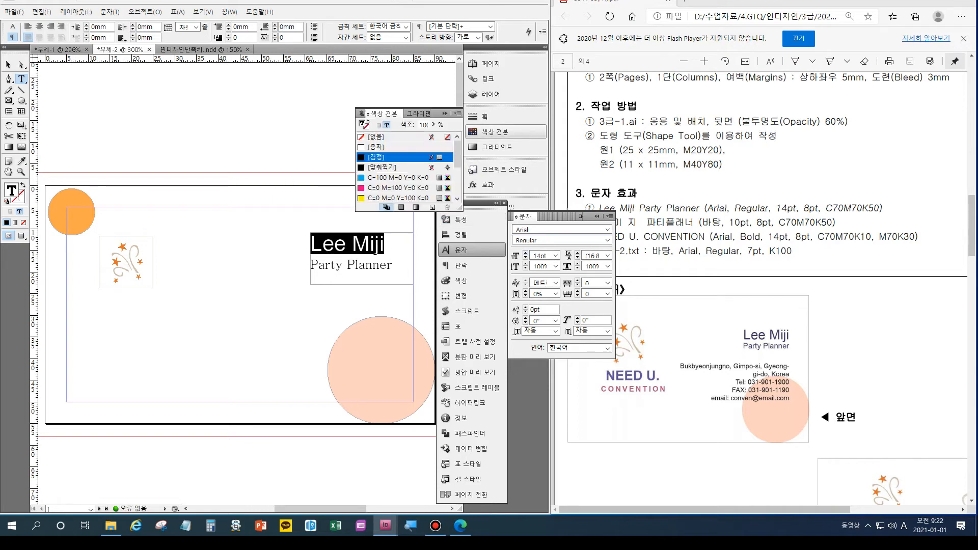
scroll(405, 167, "down", 2)
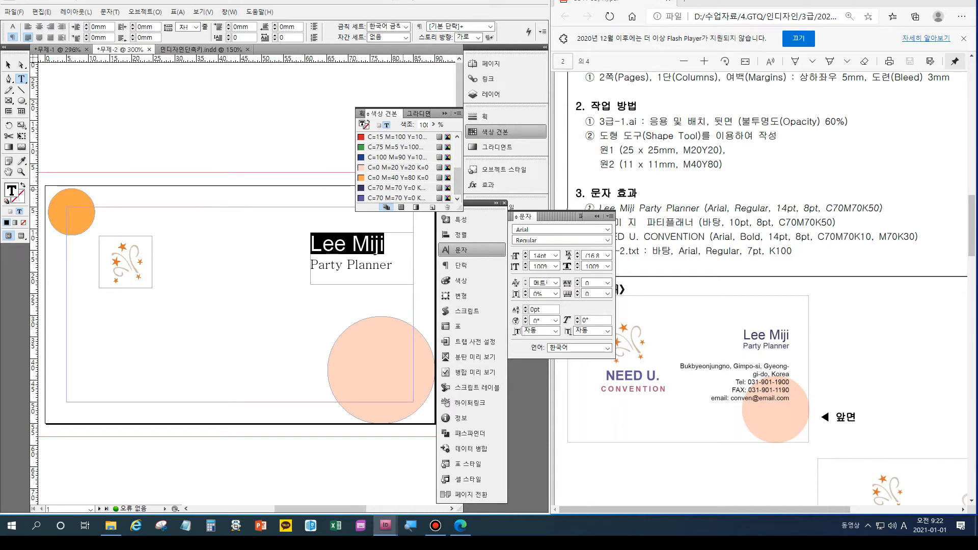
left_click(396, 187)
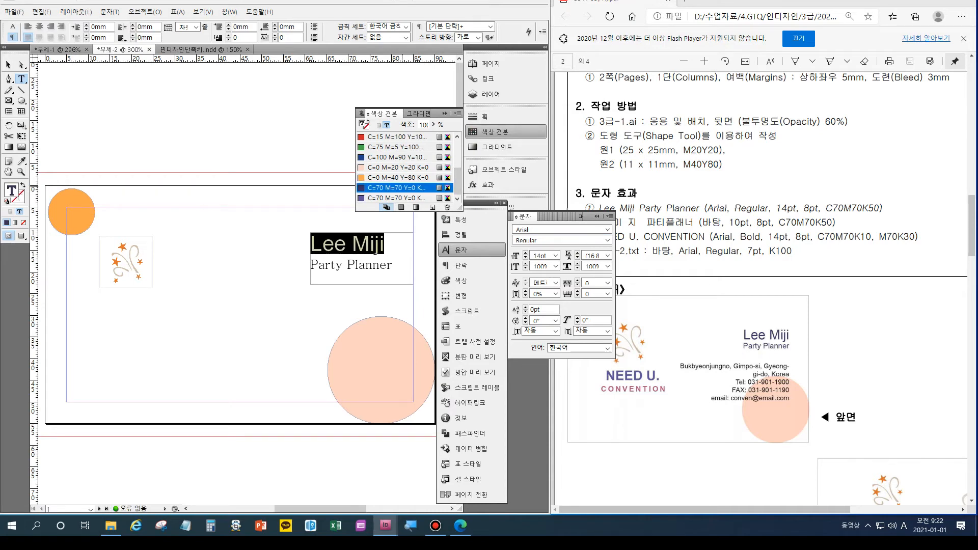
Set the Party Planner line in Arial Regular.
left_click(311, 265)
left_click_drag(311, 265, 393, 264)
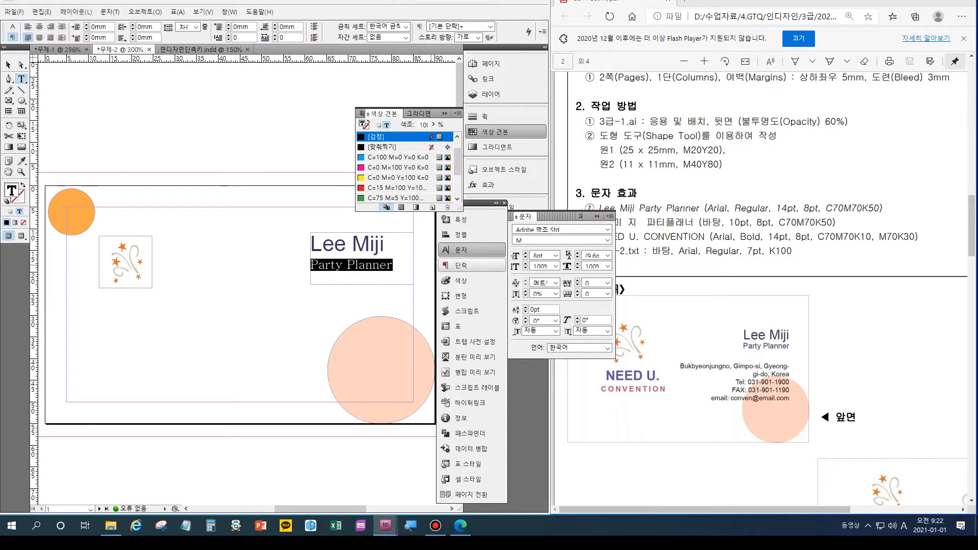
left_click(606, 229)
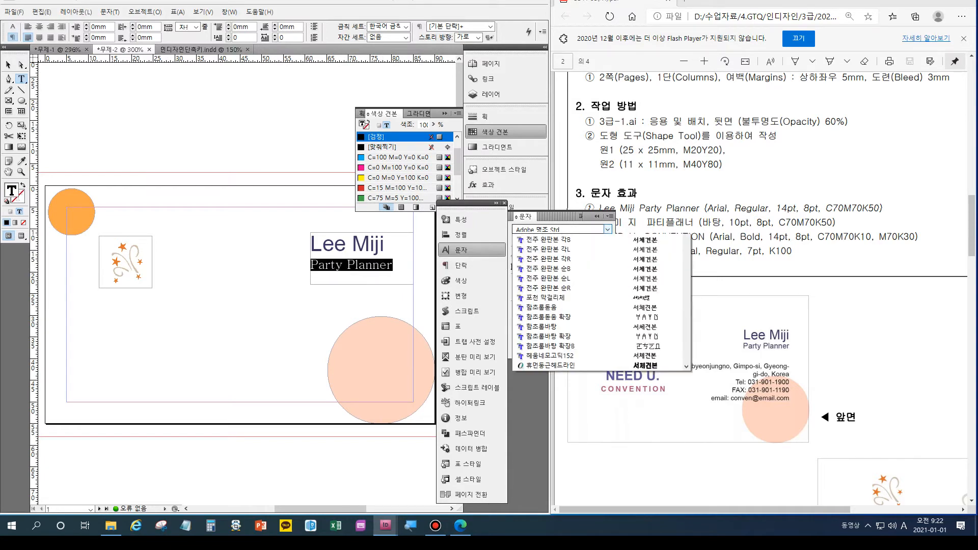
scroll(598, 377, "down", 20)
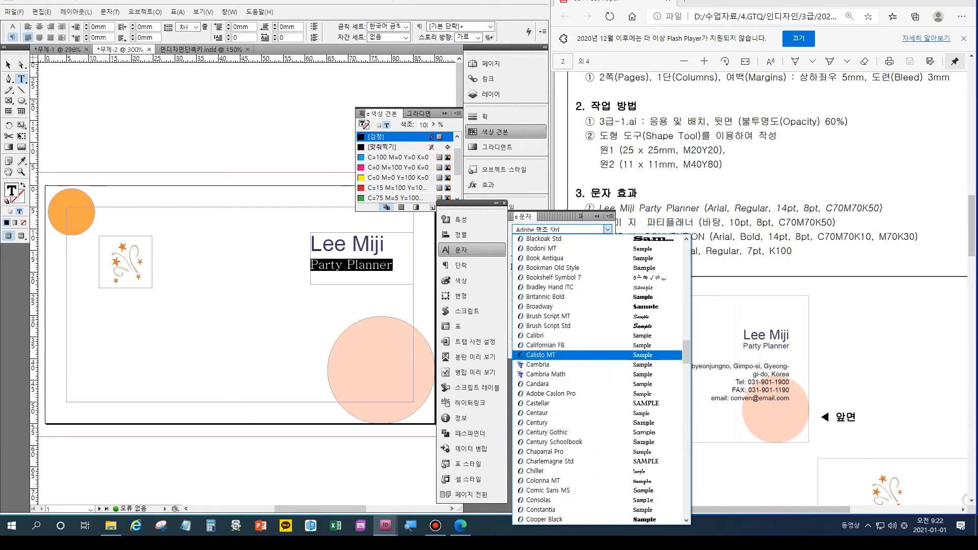
scroll(599, 377, "up", 4)
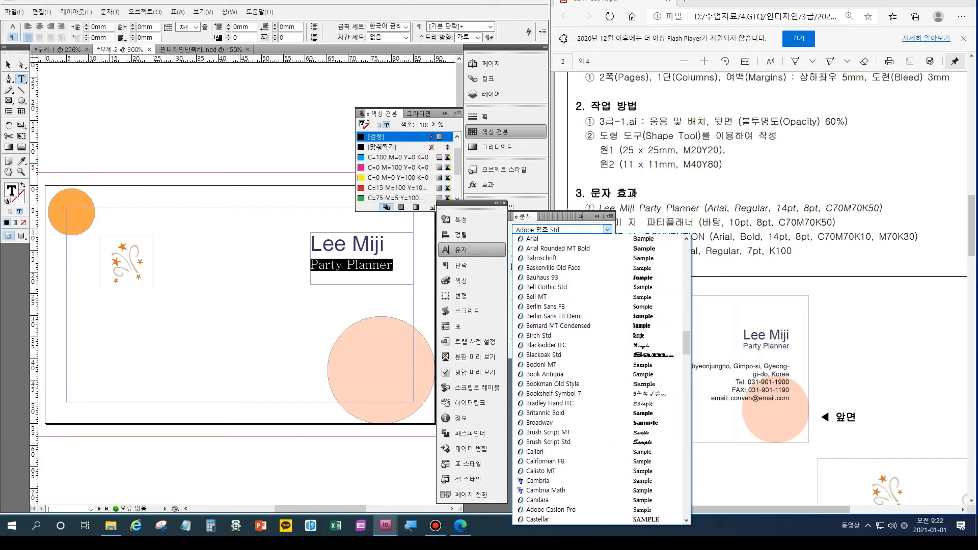
key("Up")
key("Return")
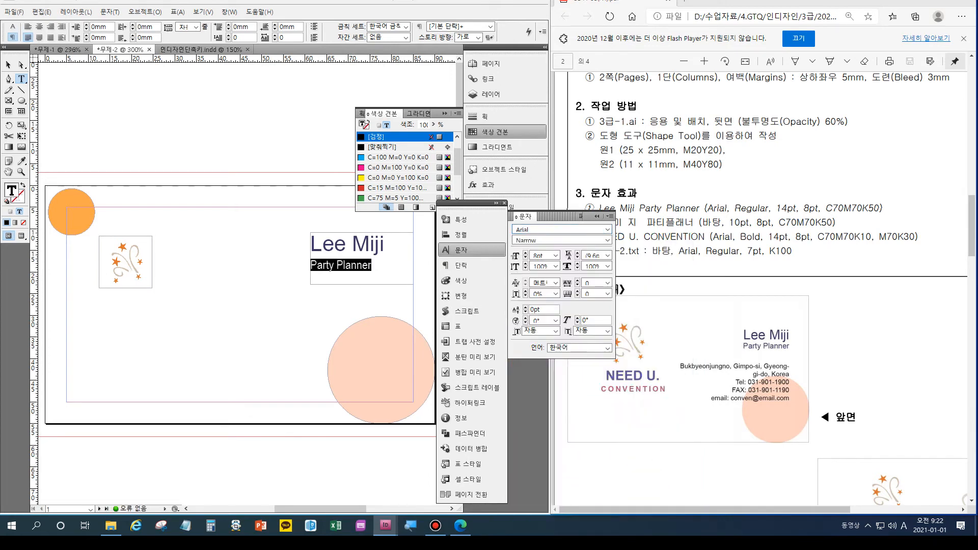
key("Tab")
key("alt+Down")
key("Down")
key("Down")
key("Down")
key("Down")
key("Down")
key("Down")
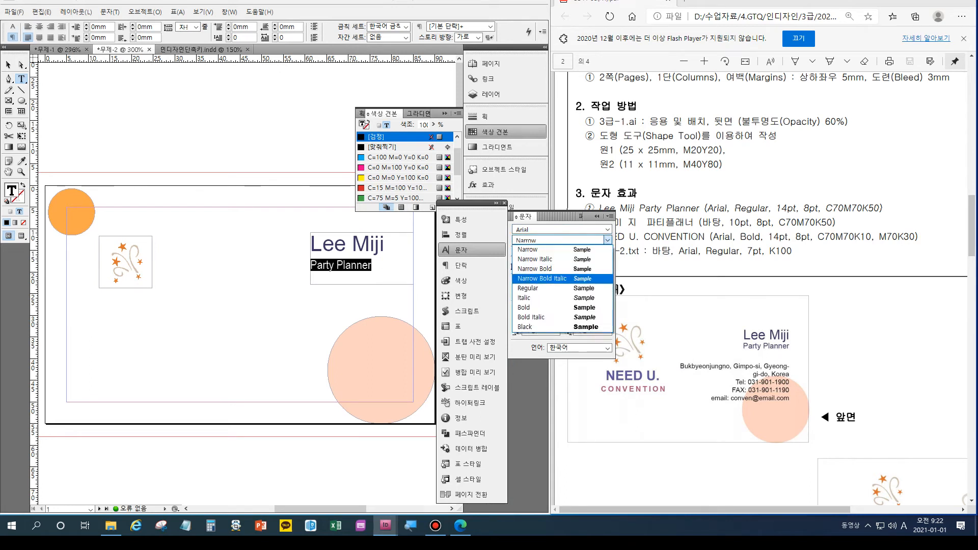
key("Up")
key("Up")
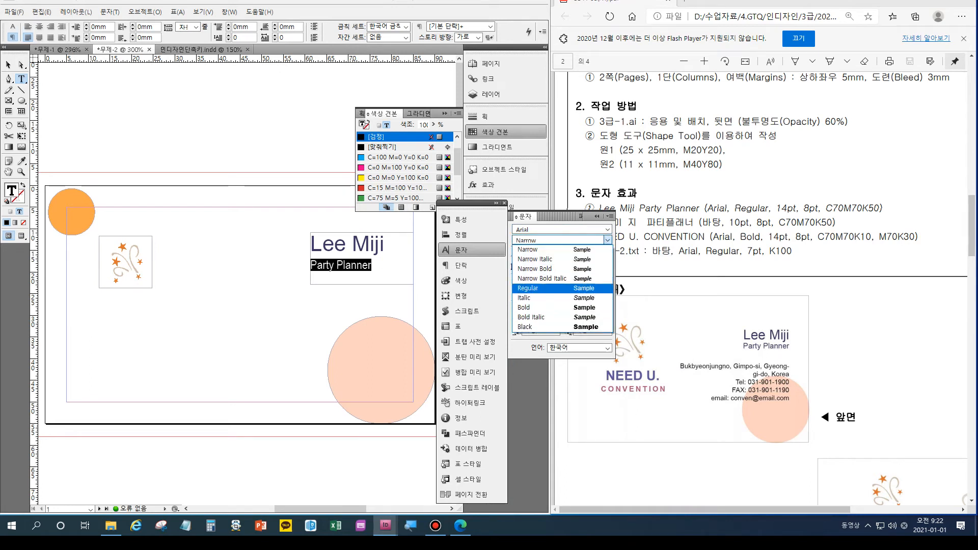
key("Return")
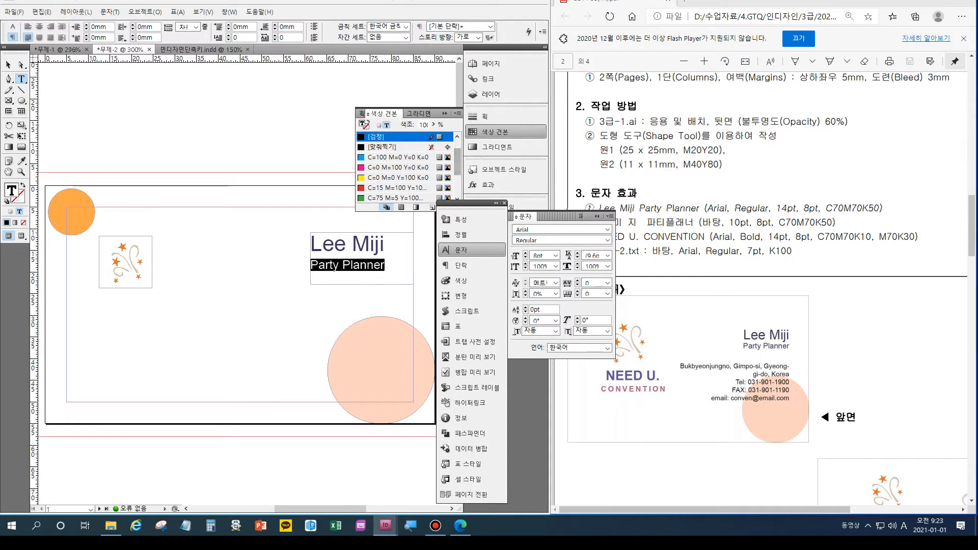
Colour Party Planner with the dark bluish-grey C=70 M=70 swatch and deselect the frame.
scroll(403, 168, "down", 2)
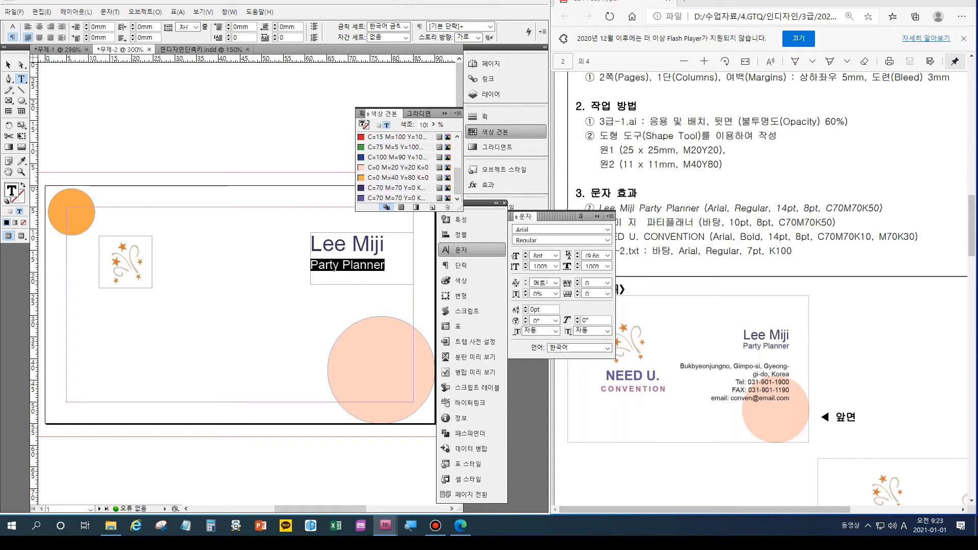
left_click(395, 187)
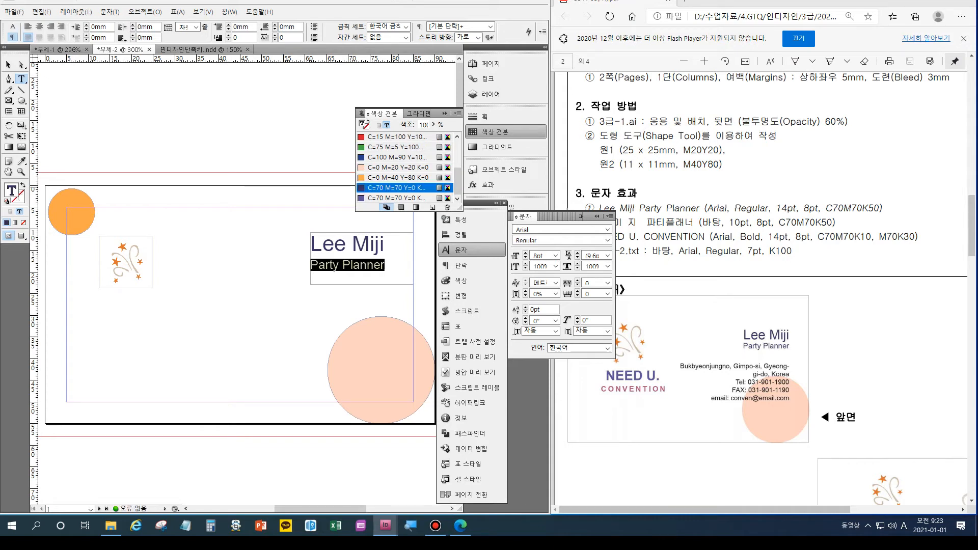
key("Escape")
key("ctrl+shift+a")
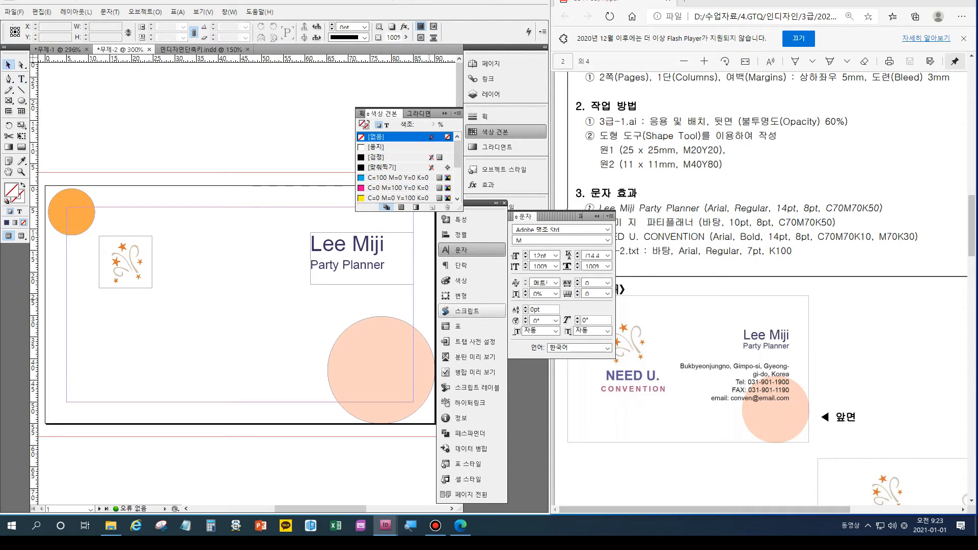
Right-align both lines of the name frame, then switch to the 인디자인단축키.indd shortcuts document.
left_click(355, 256)
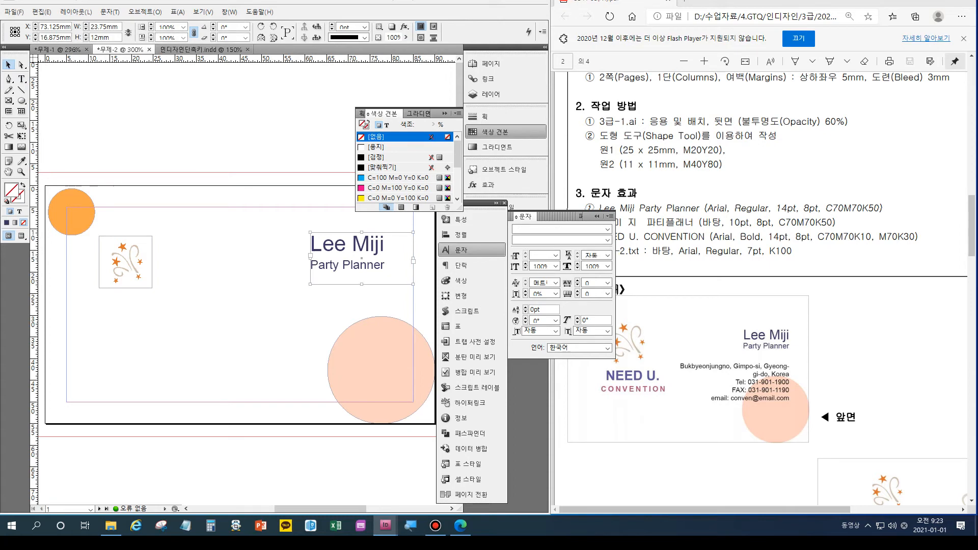
key("t")
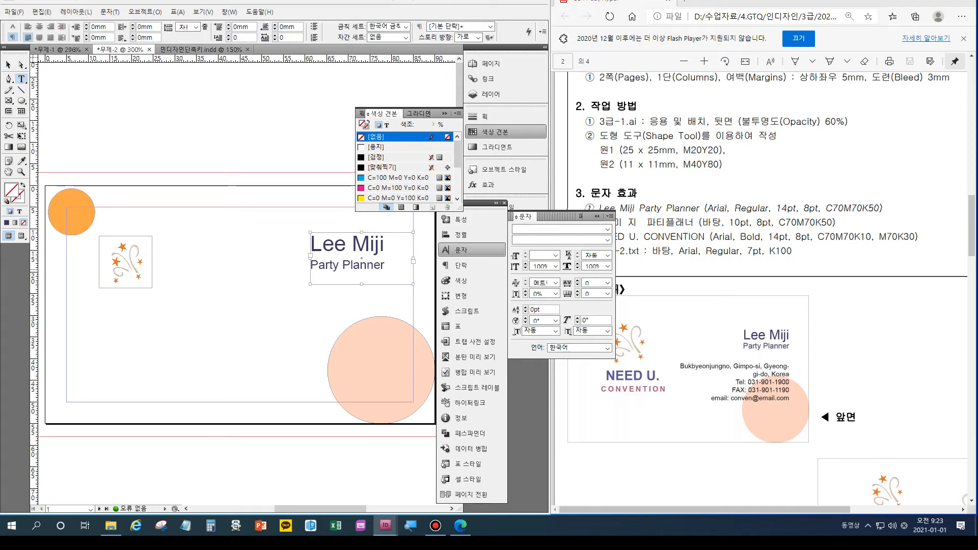
key("ctrl+a")
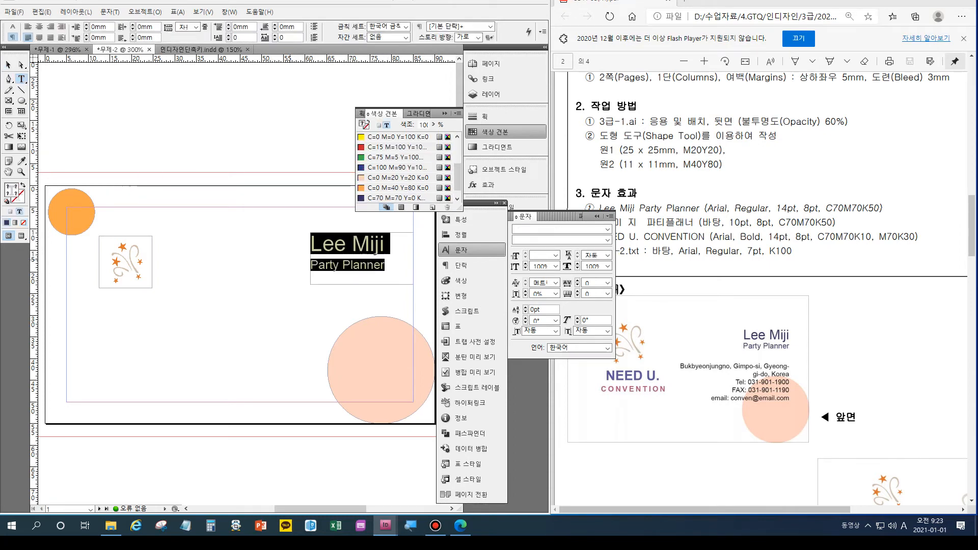
key("ctrl+shift+r")
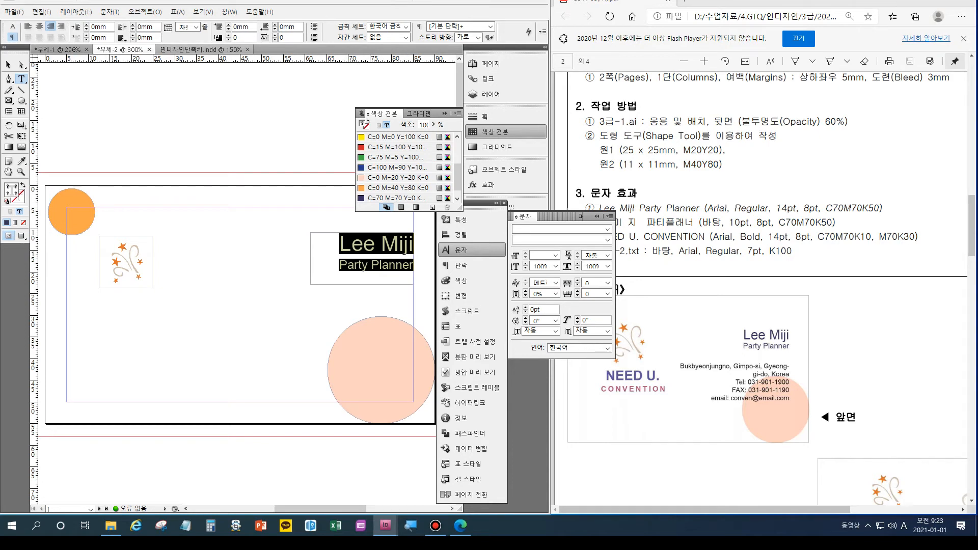
key("ctrl+Tab")
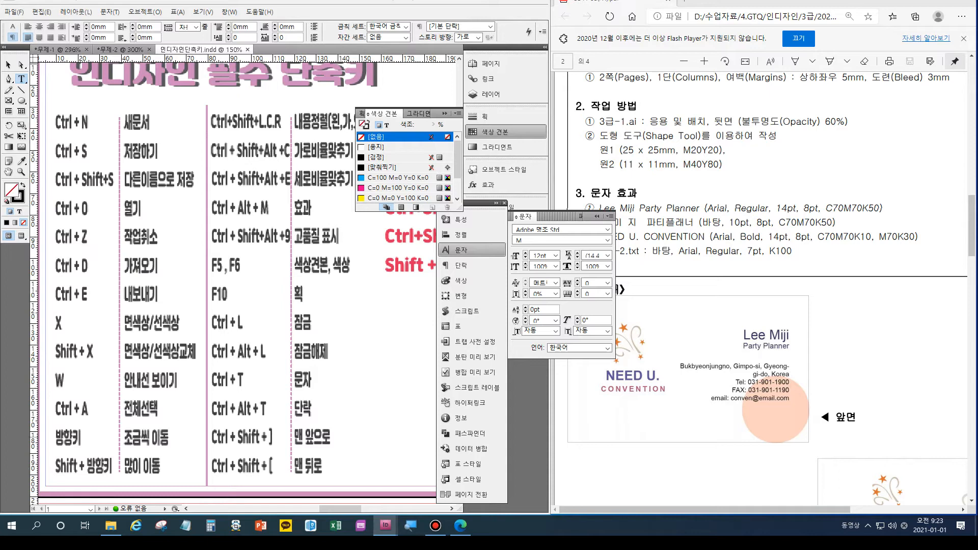
Close the Swatches panel with F5 and go back to the *무제-2 business card tab.
key("F5")
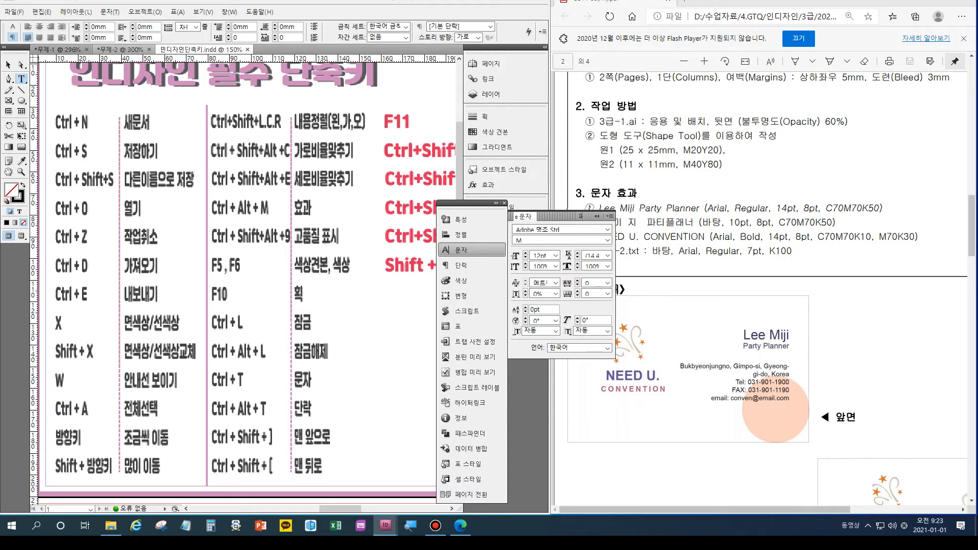
left_click(120, 50)
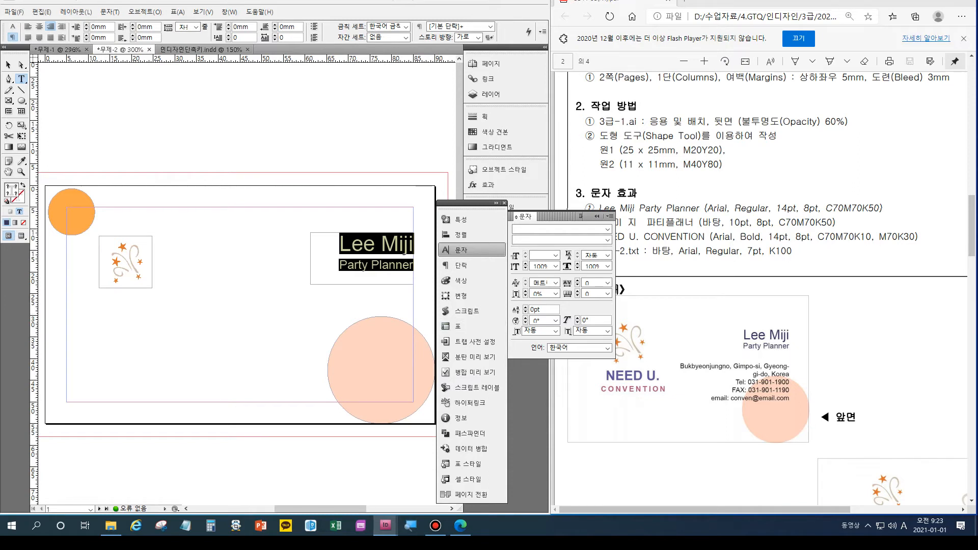
Close the Character panel and scroll down to page 2, the card back.
left_click(596, 216)
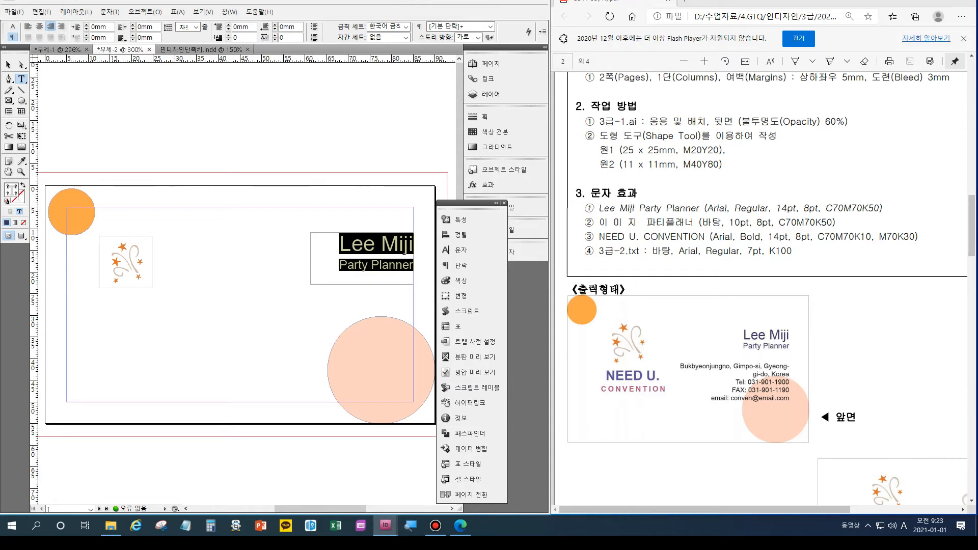
scroll(764, 286, "down", 2)
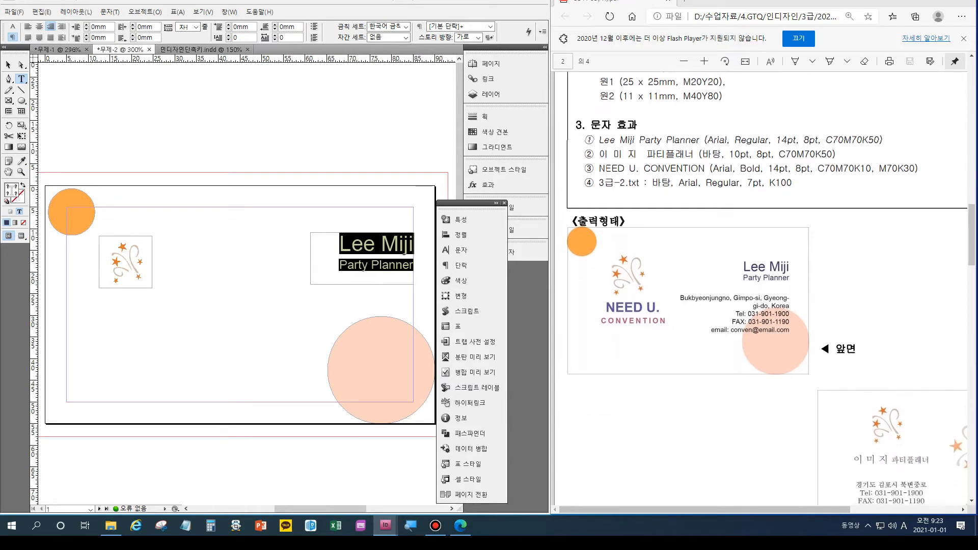
scroll(764, 285, "down", 4)
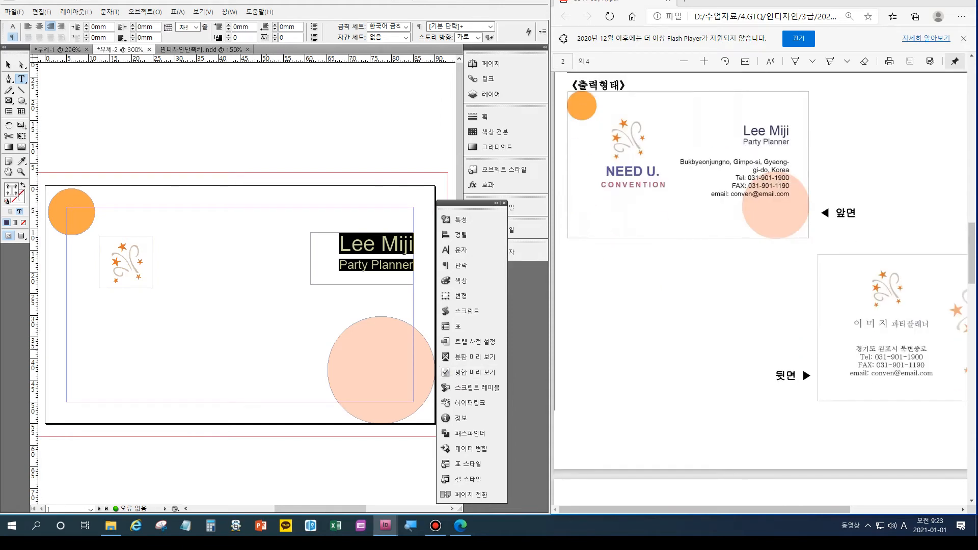
scroll(244, 285, "down", 8)
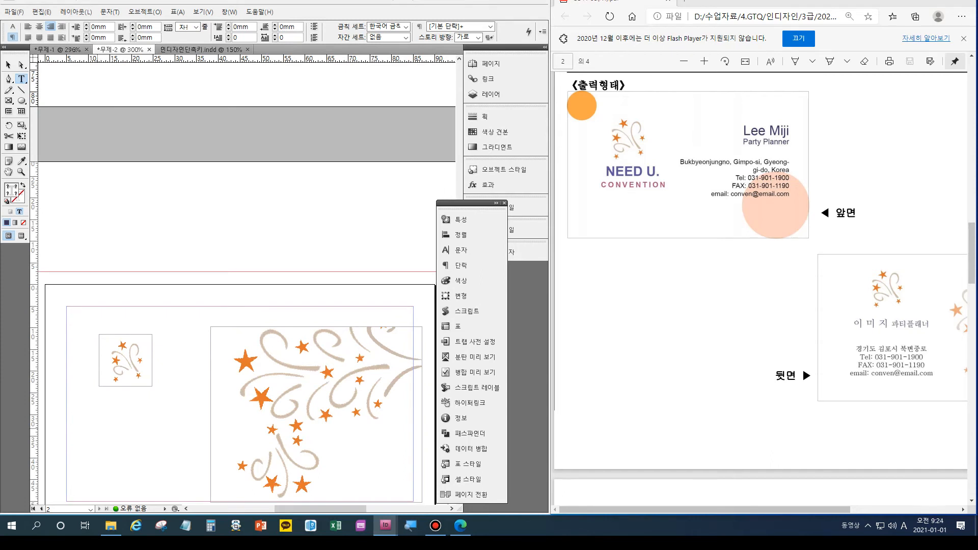
Draw a 9pt text frame below the small back-side logo and enlarge it to show its text.
left_click_drag(77, 396, 197, 414)
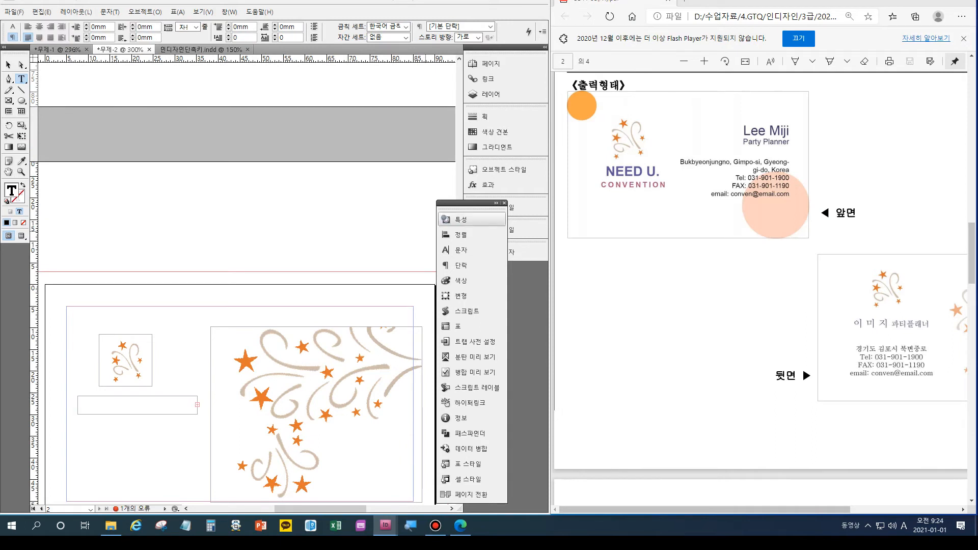
key("ctrl+t")
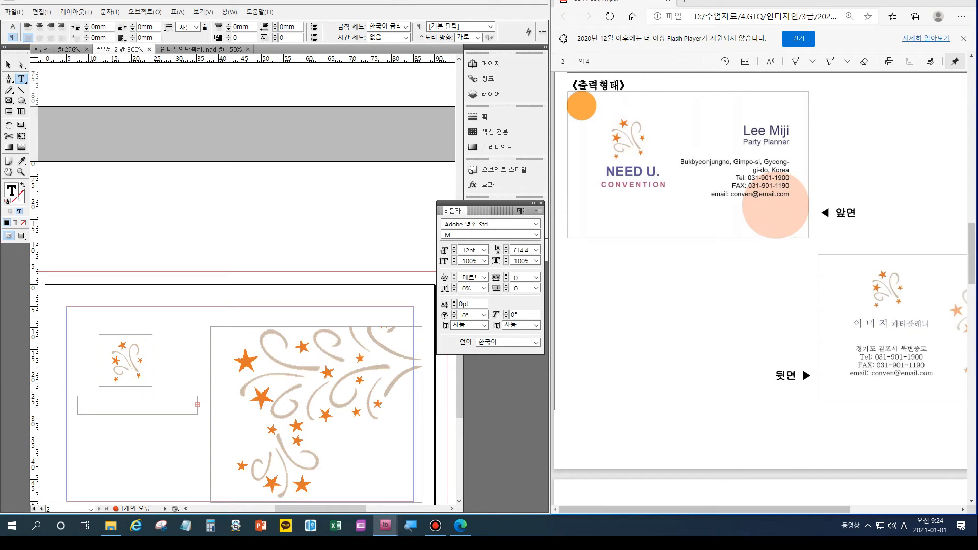
key("ctrl+shift+period")
key("ctrl+shift+comma")
key("ctrl+shift+comma")
key("ctrl+shift+comma")
key("ctrl+shift+comma")
key("ctrl+shift+comma")
key("Escape")
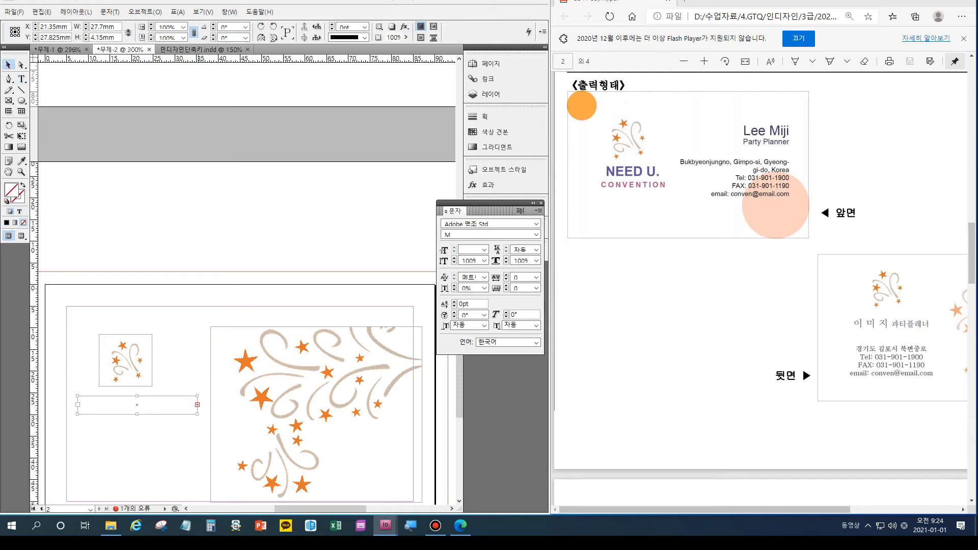
left_click_drag(198, 414, 248, 443)
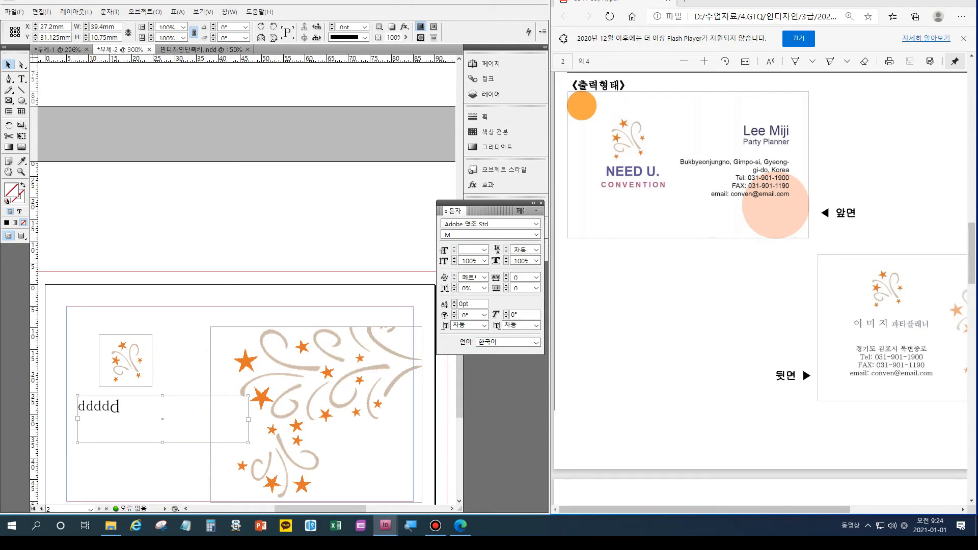
Replace the placeholder text with the holder's Korean name followed by 파티플러너.
key("t")
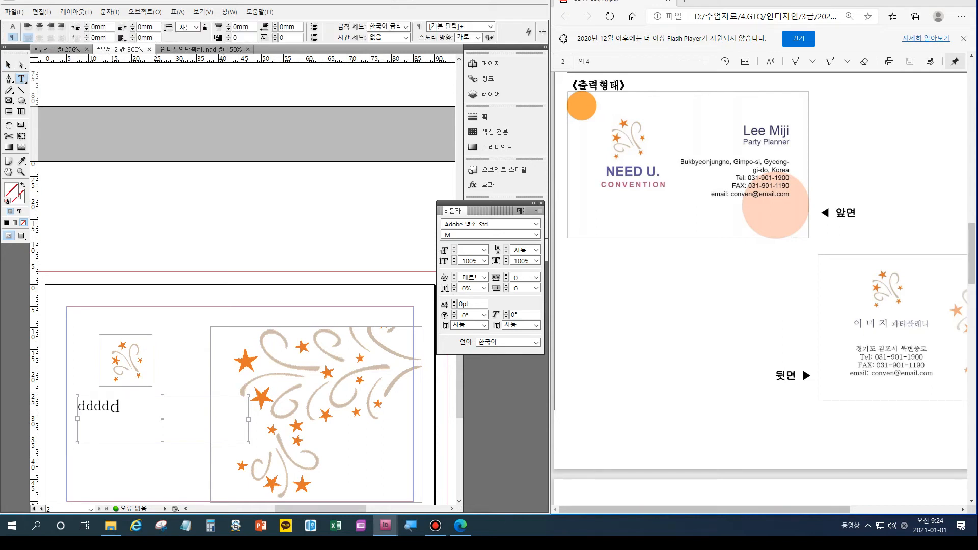
key("ctrl+a")
key("BackSpace")
key("Hangul")
type(" 파티플러너")
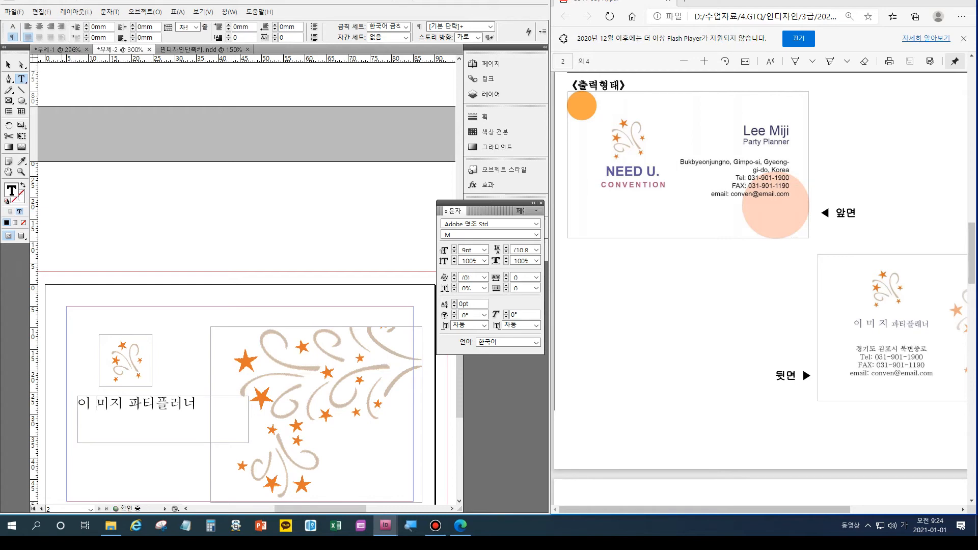
Space out the Korean name and correct 파티플러너 to 파티플래너.
key("Right")
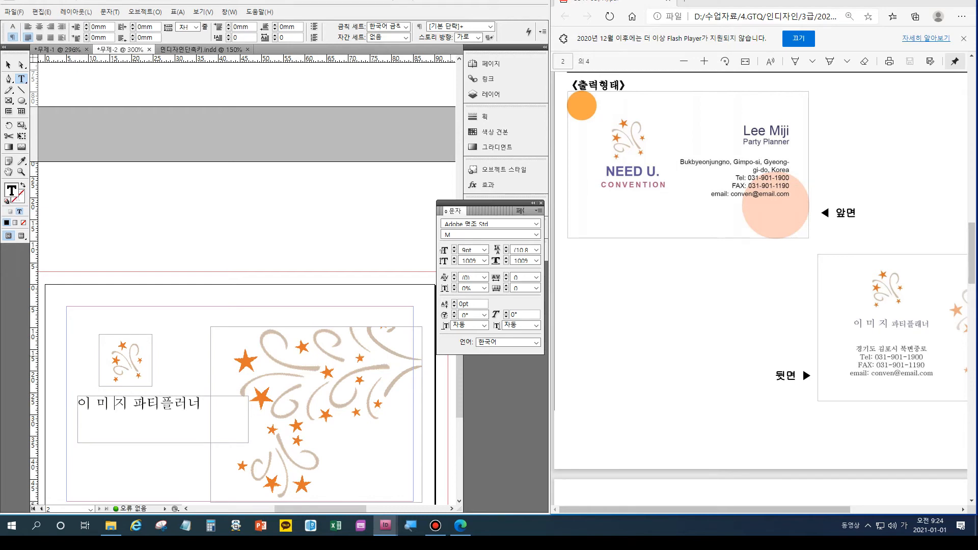
left_click(202, 403)
key("Left")
key("BackSpace")
type("래")
key("Left")
key("BackSpace")
scroll(761, 288, "up", 6)
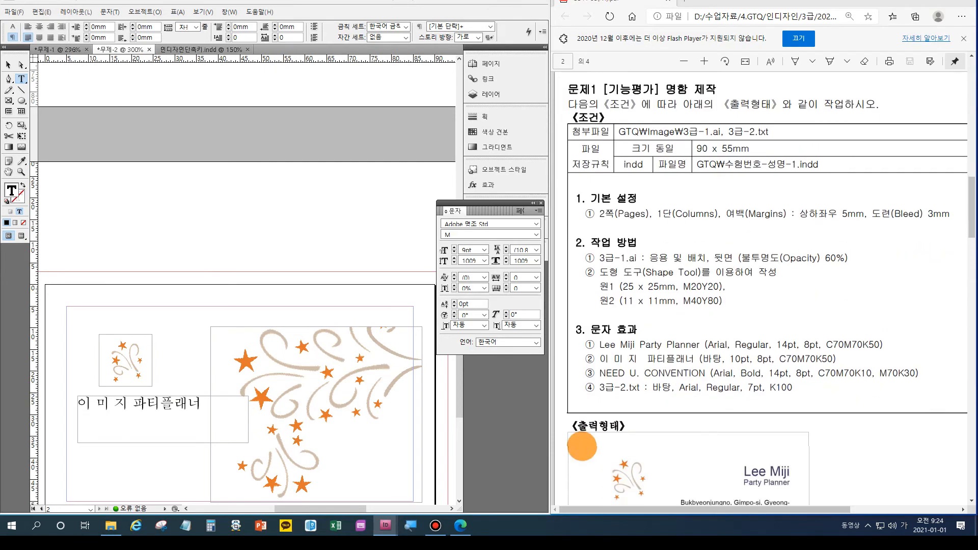
Set the whole Korean line in the 바탕 font at 10pt.
key("ctrl+a")
scroll(247, 285, "left", 6)
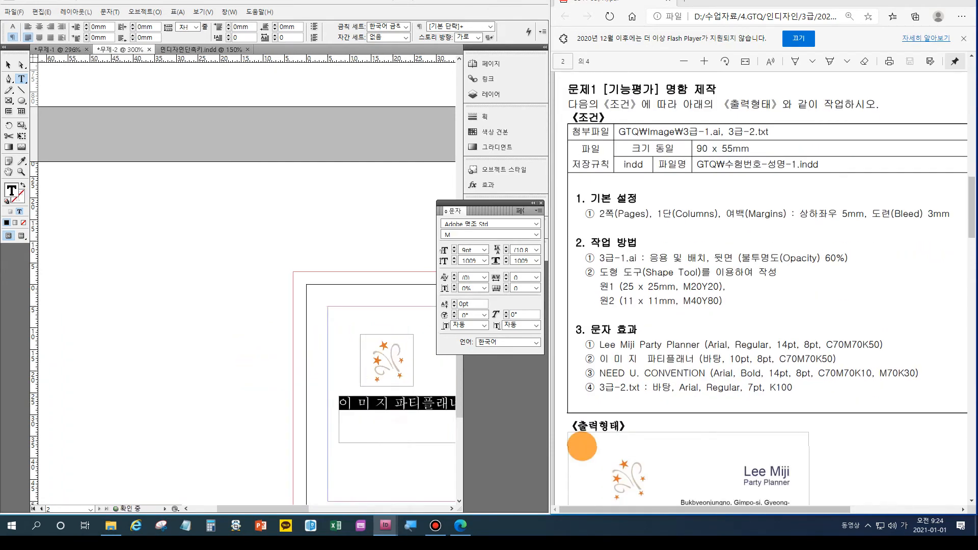
scroll(247, 285, "right", 6)
key("ctrl+shift+Left")
key("ctrl+shift+Left")
key("ctrl+shift+Left")
key("ctrl+shift+Left")
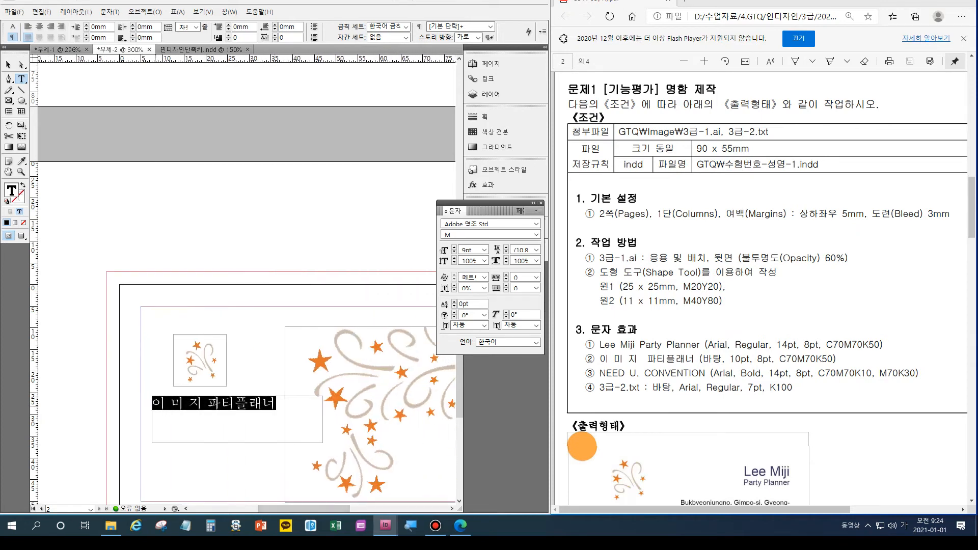
left_click(536, 224)
scroll(525, 357, "down", 5)
scroll(530, 374, "down", 2)
key("Return")
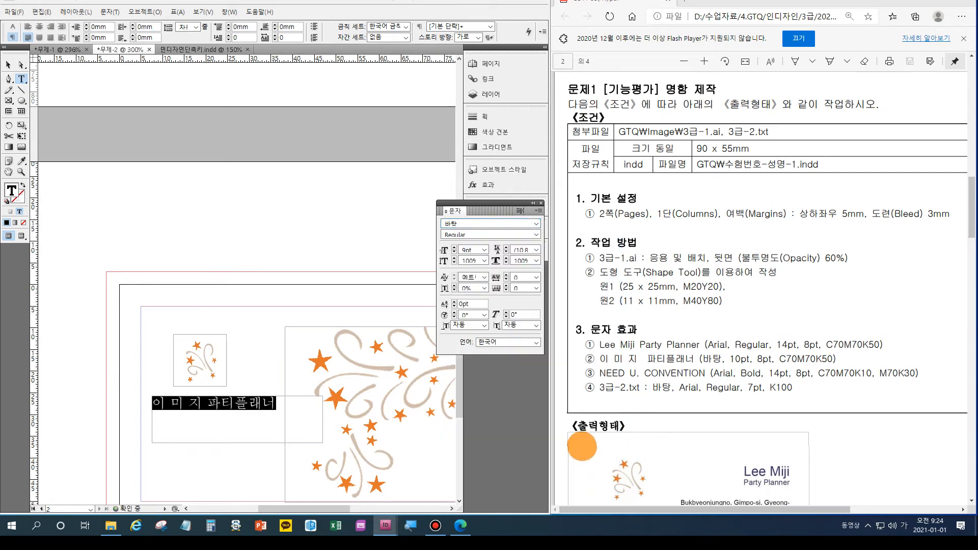
key("ctrl+shift+period")
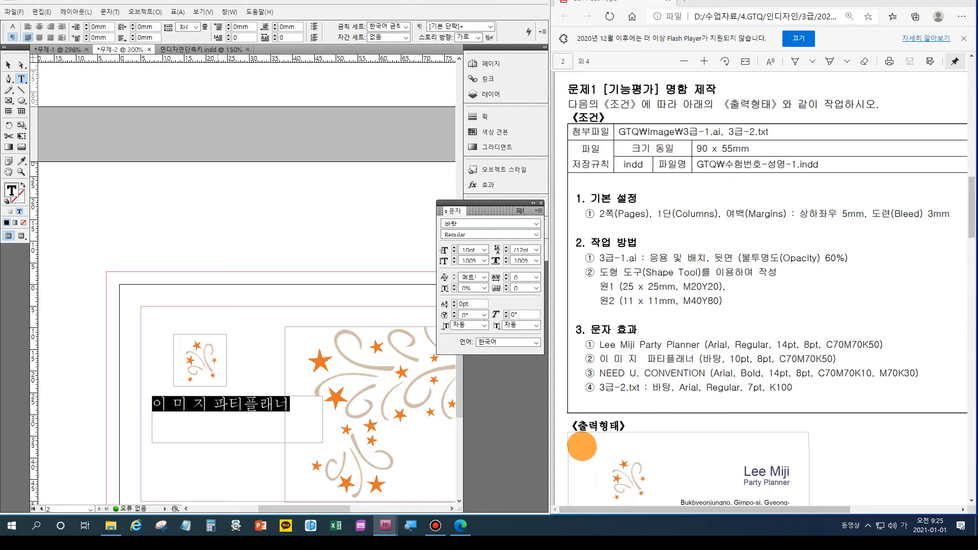
left_click_drag(209, 404, 152, 404)
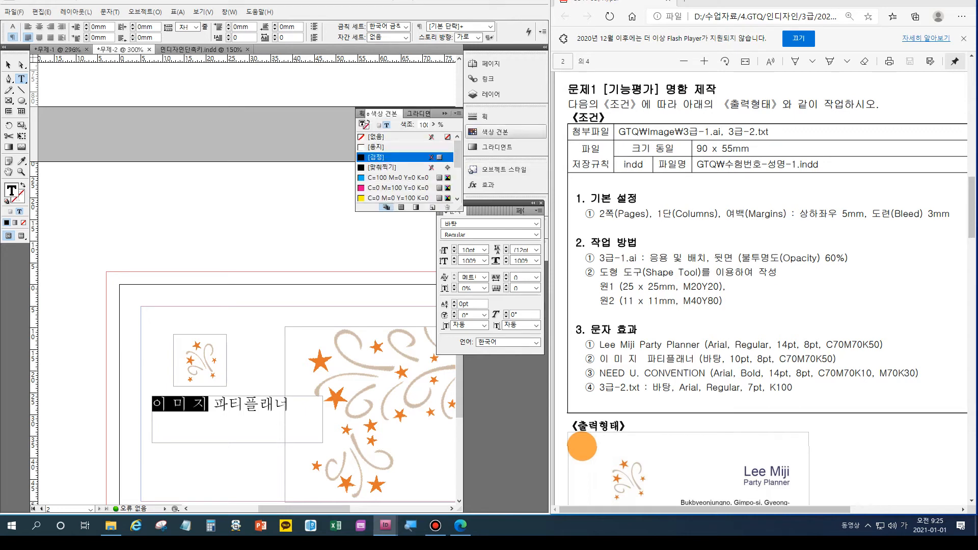
Colour the Korean name with the dark bluish-grey C=70 M=70 swatch.
left_click(494, 132)
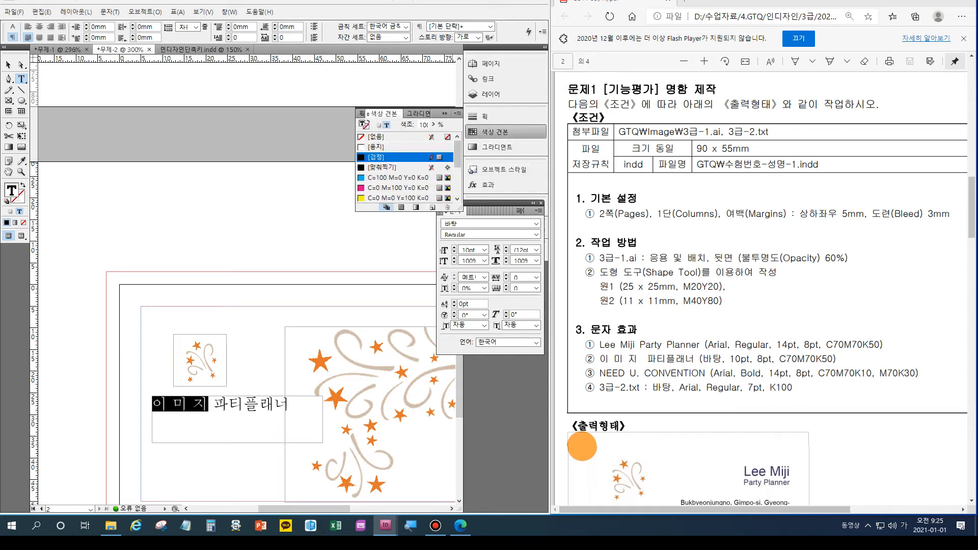
left_click_drag(458, 153, 457, 179)
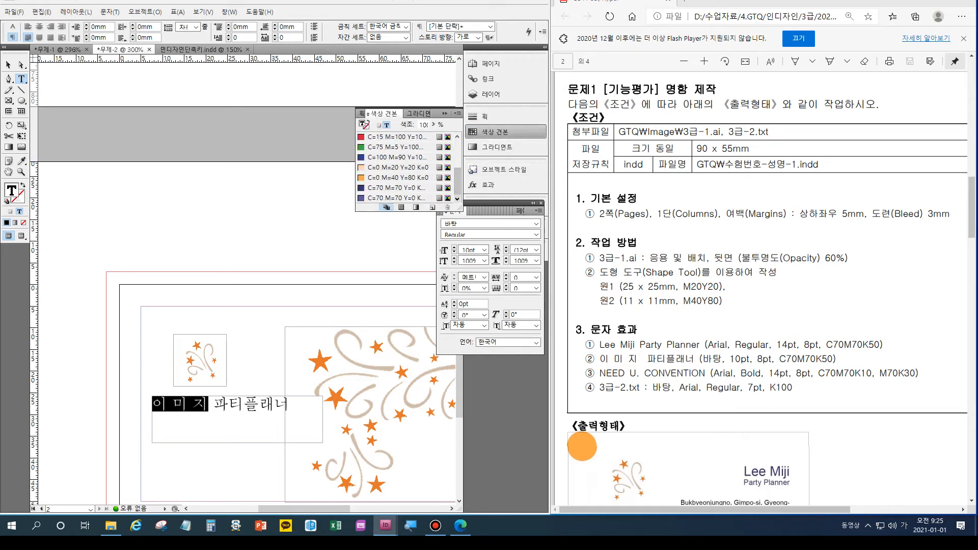
left_click(392, 187)
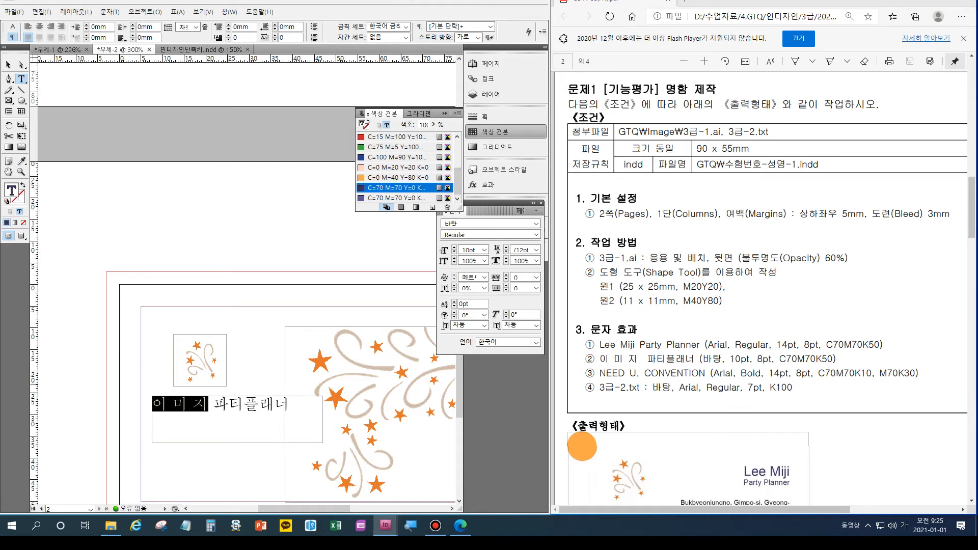
key("ctrl+shift+a")
Colour 파티플래너 with the C=70 M=70 dark blue-violet swatch and reduce it to 8pt.
left_click_drag(209, 403, 151, 403)
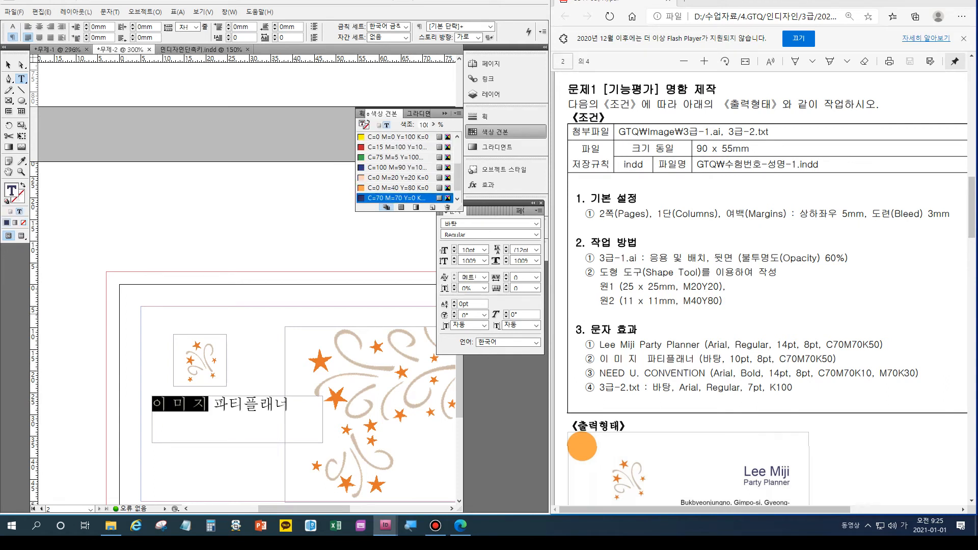
left_click_drag(213, 404, 290, 403)
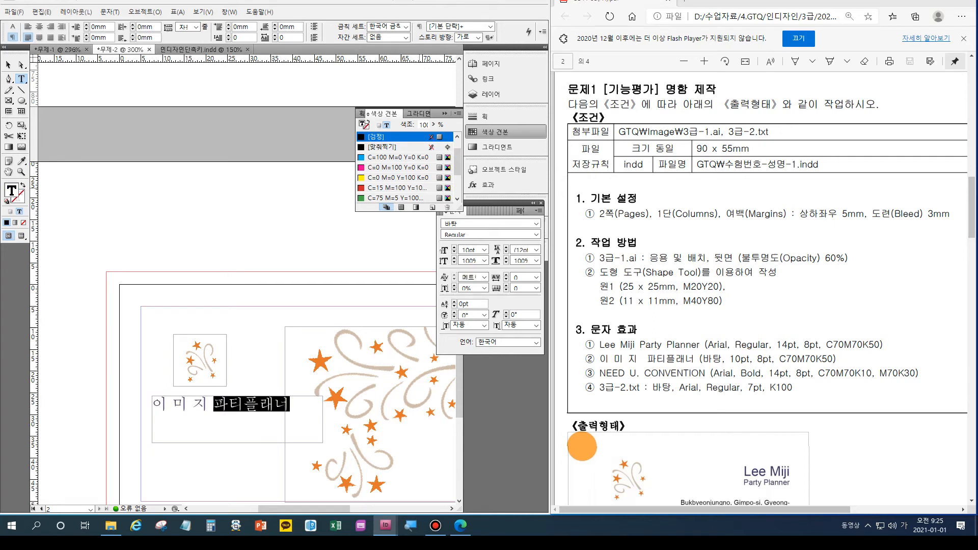
left_click(397, 188)
left_click(397, 177)
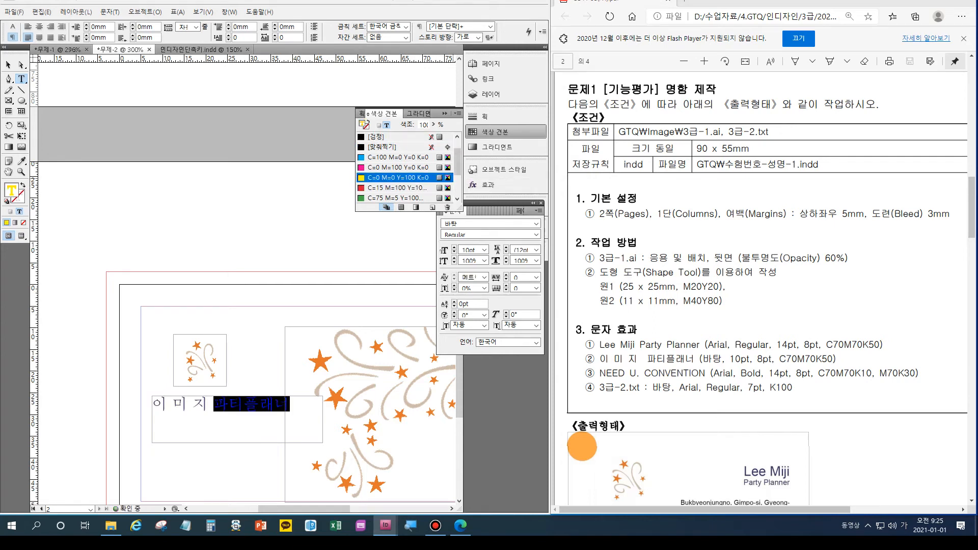
scroll(407, 168, "down", 2)
left_click(397, 188)
key("ctrl+shift+a")
left_click_drag(214, 404, 275, 403)
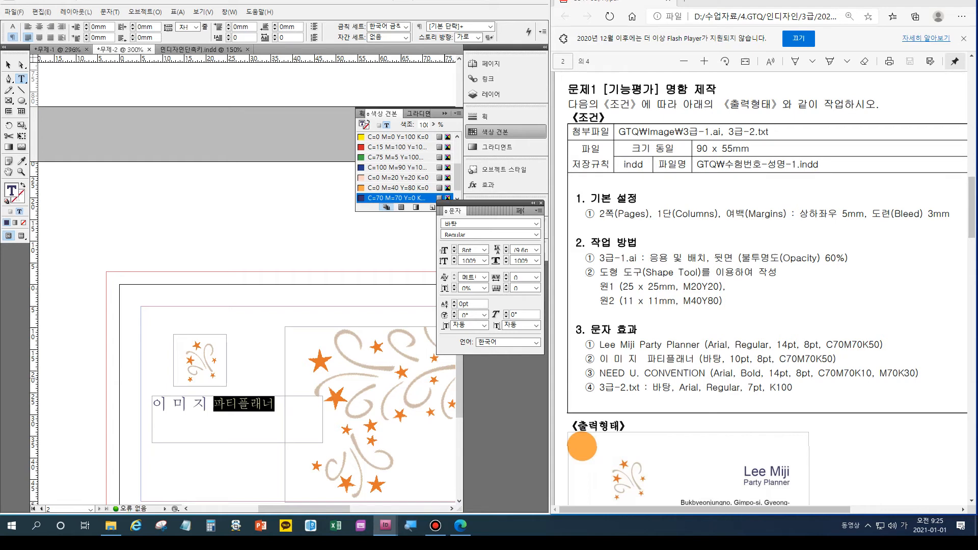
scroll(763, 285, "down", 9)
scroll(764, 285, "up", 3)
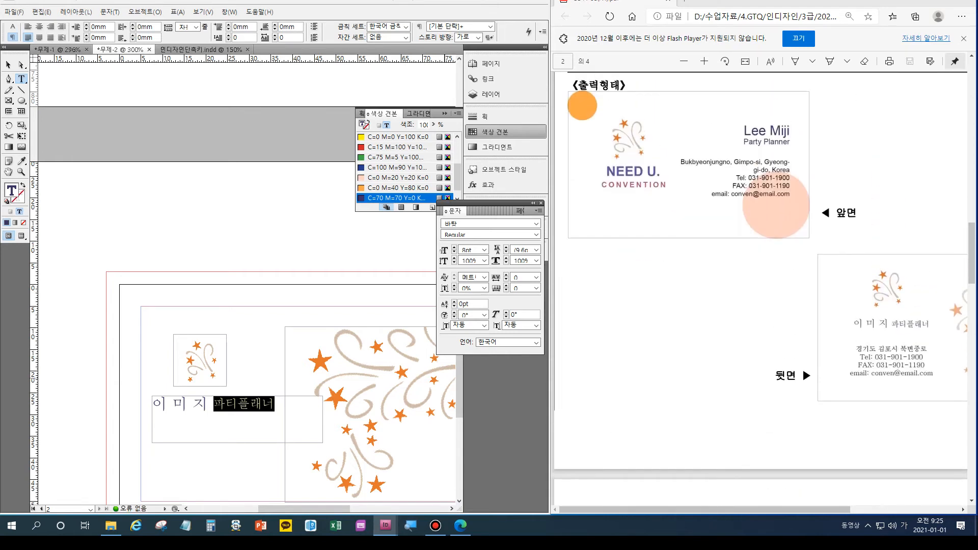
scroll(764, 285, "up", 4)
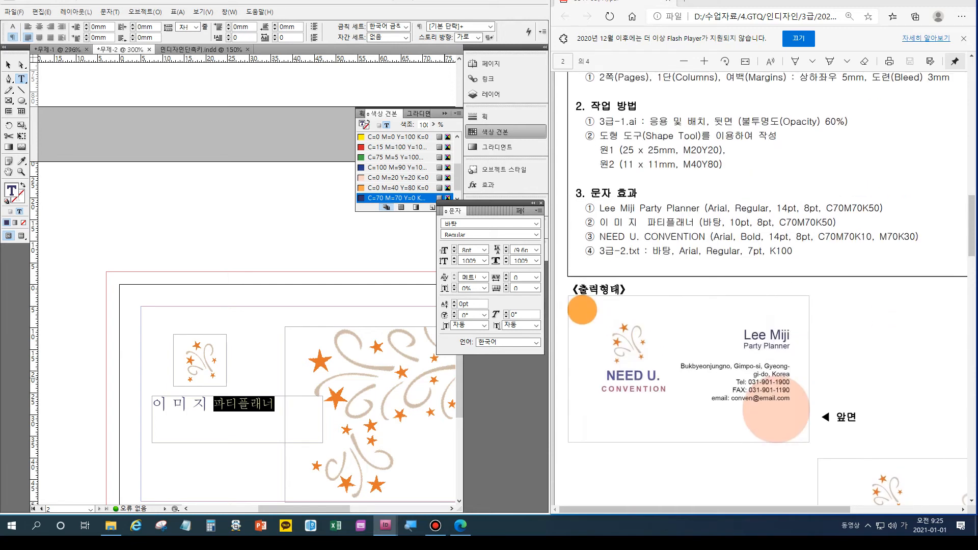
On page 1, draw a frame below the logo reading 'NEED U.' with a 9pt 'CONVENTION' line beneath.
scroll(245, 285, "up", 6)
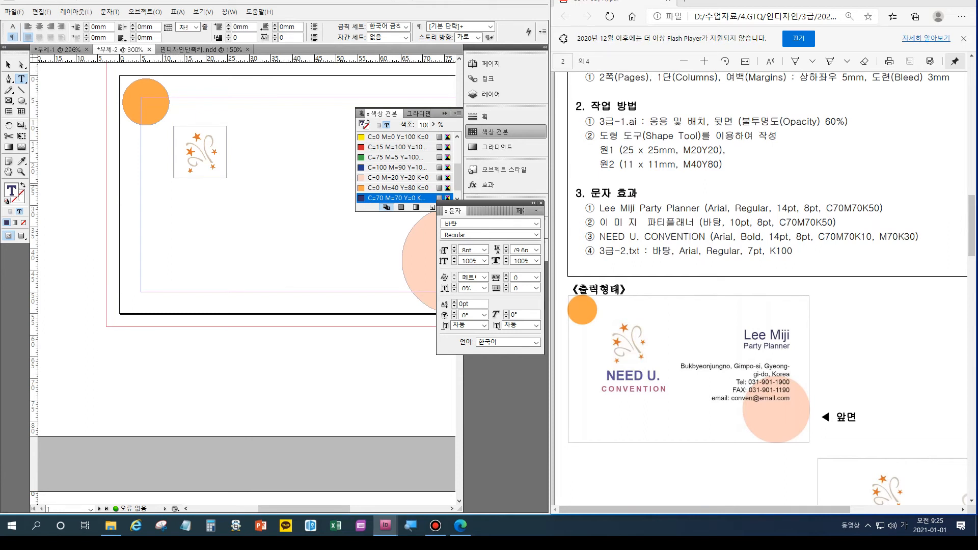
left_click_drag(165, 183, 291, 231)
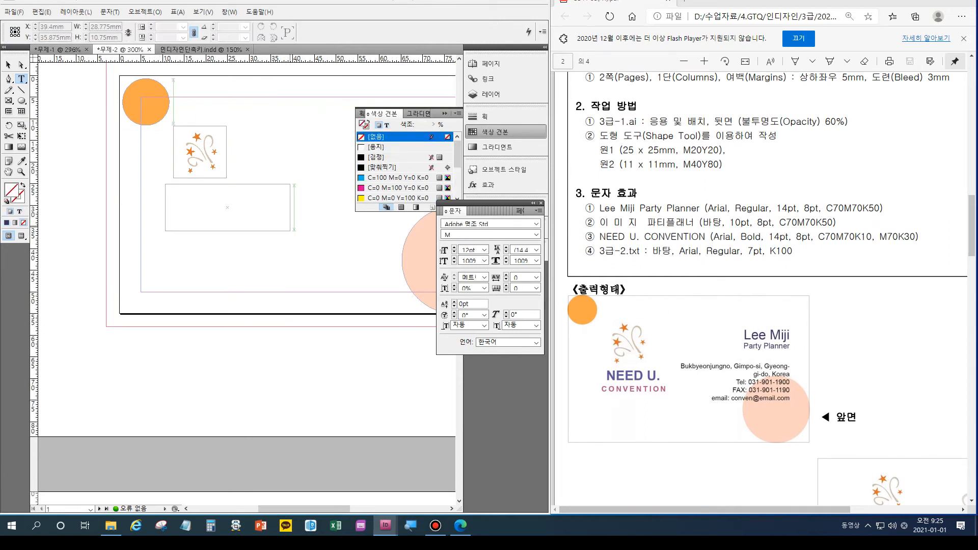
key("Hangul")
type("n")
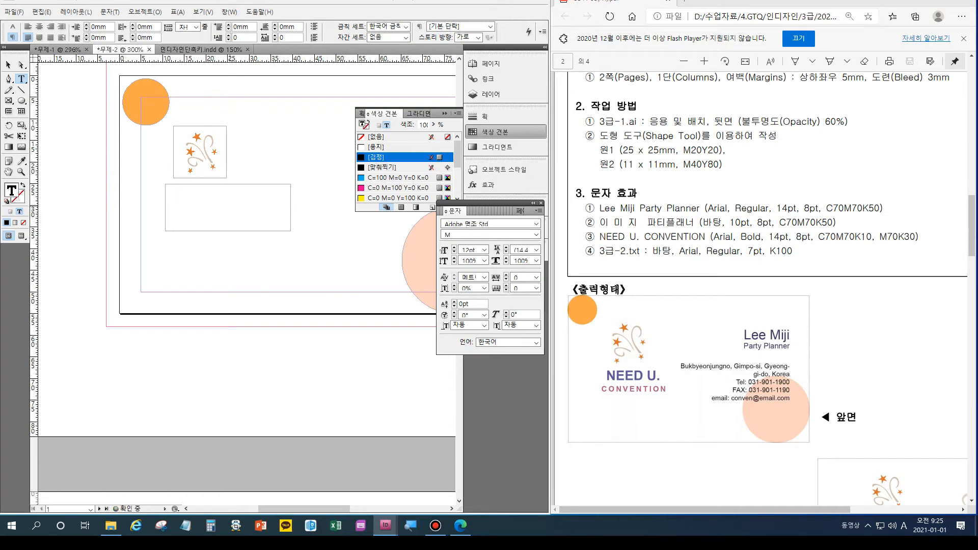
type("NEED U.")
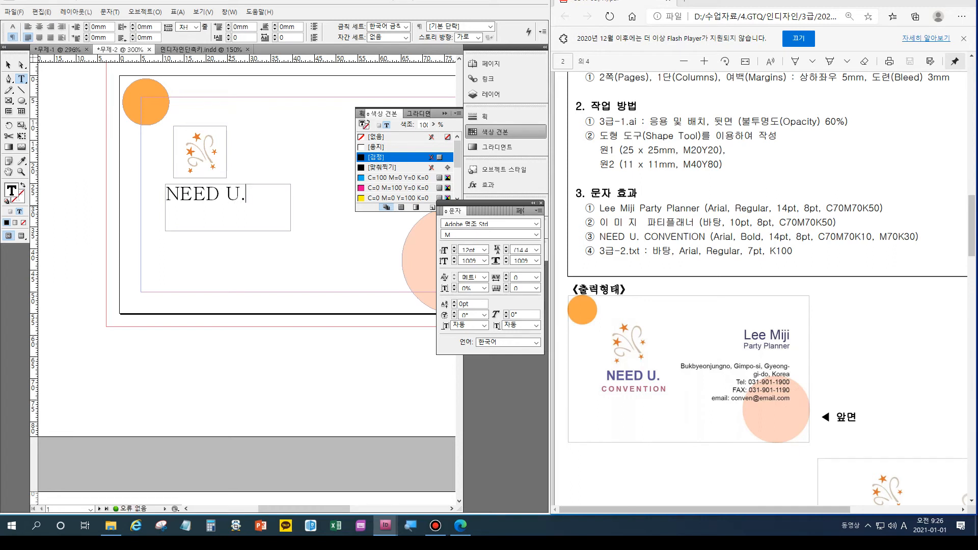
key("Return")
left_click(454, 252)
left_click(454, 252)
left_click(454, 252)
type("CONV")
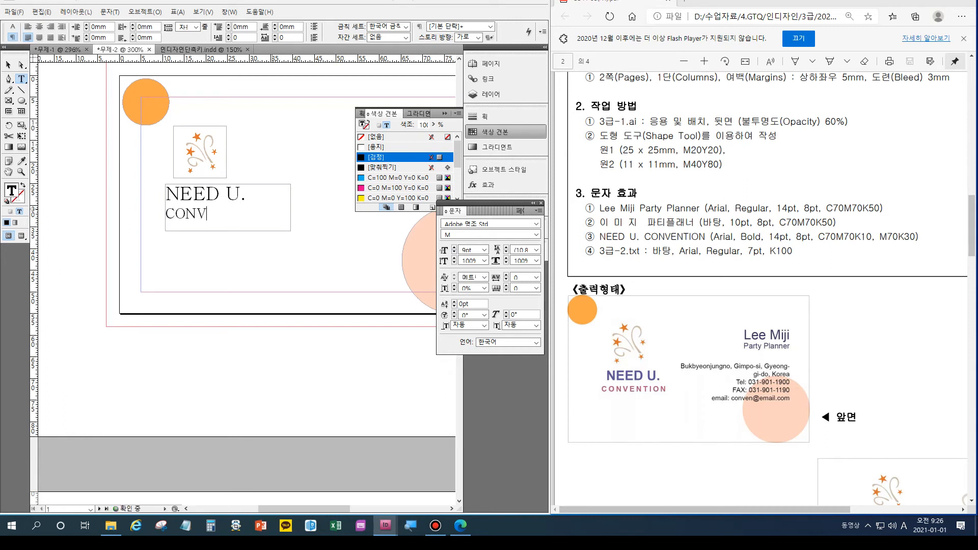
type("ENTION")
left_click_drag(246, 194, 165, 193)
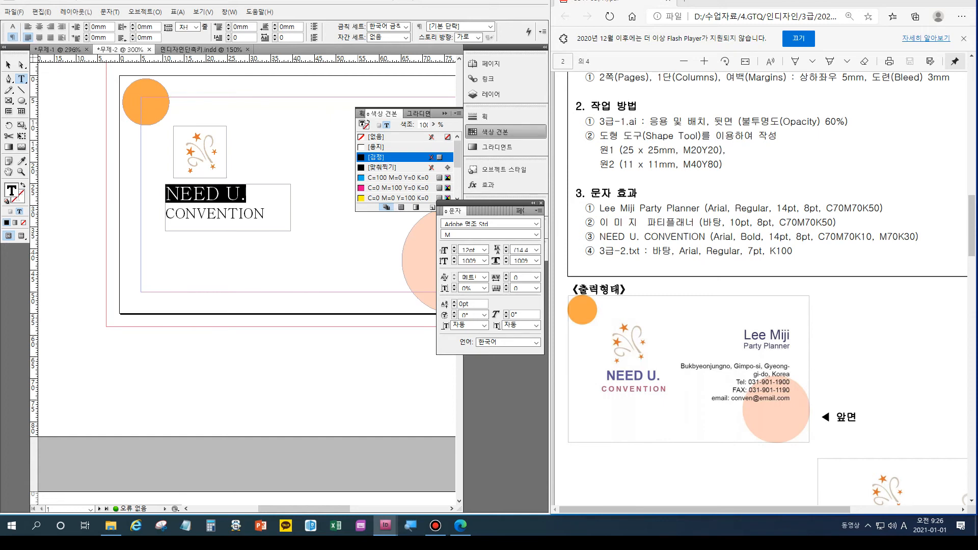
Set both NEED U. and CONVENTION lines in Arial Bold.
left_click_drag(265, 214, 165, 193)
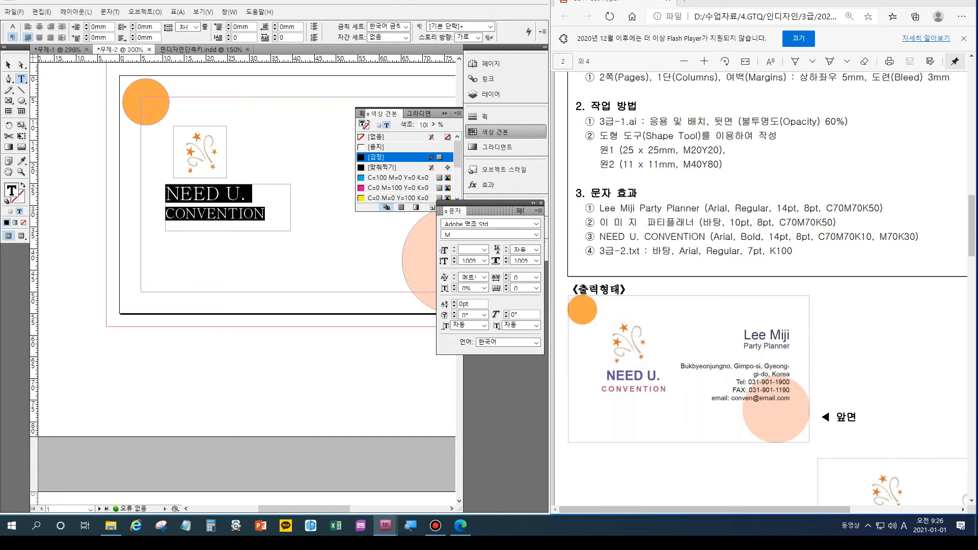
left_click(536, 223)
scroll(524, 374, "down", 5)
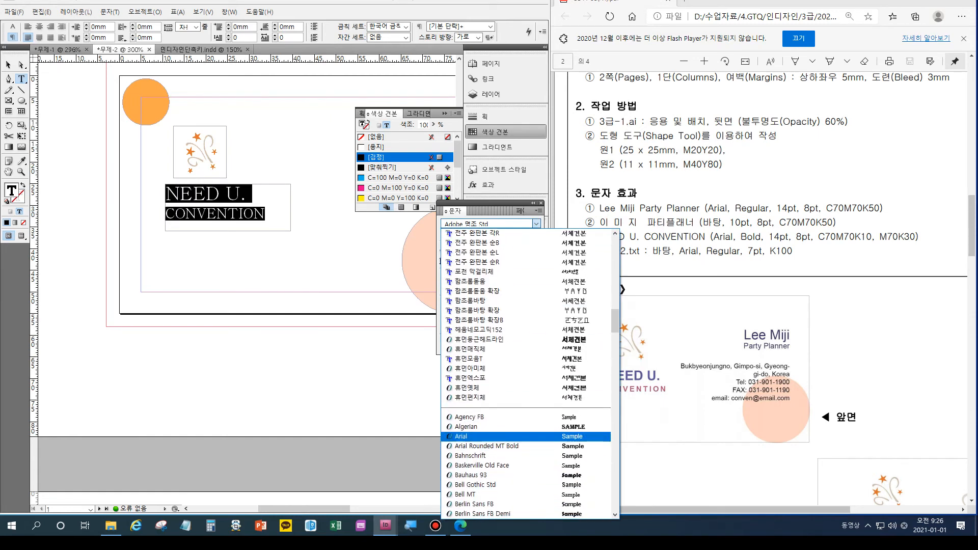
left_click(474, 306)
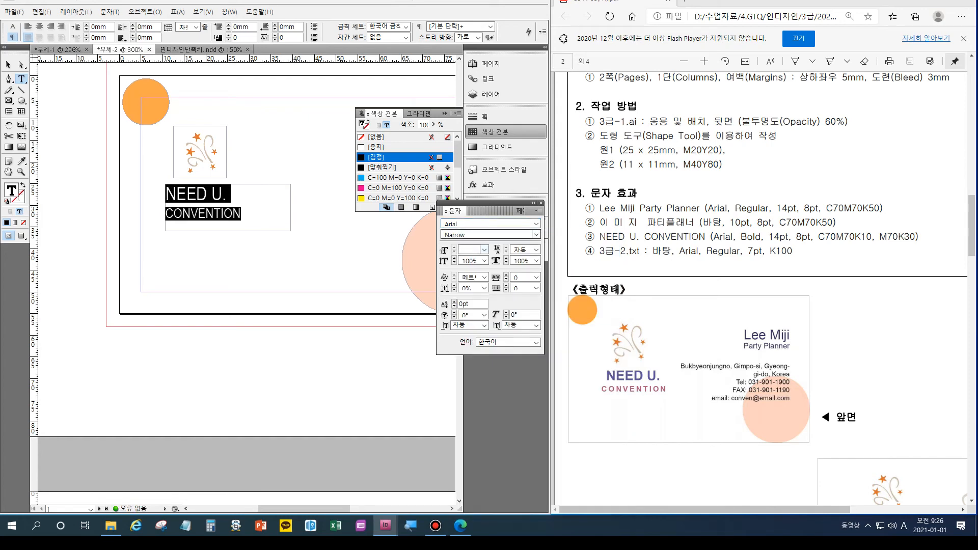
left_click(536, 235)
key("Return")
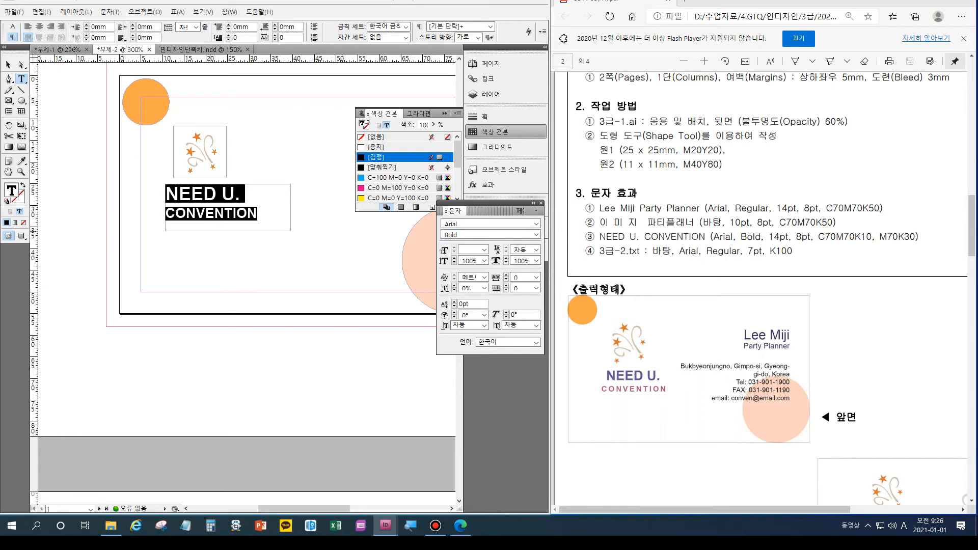
Make NEED U. 14pt and CONVENTION 8pt, and colour NEED U. with the C=70 M=70 purple swatch.
left_click_drag(240, 193, 165, 194)
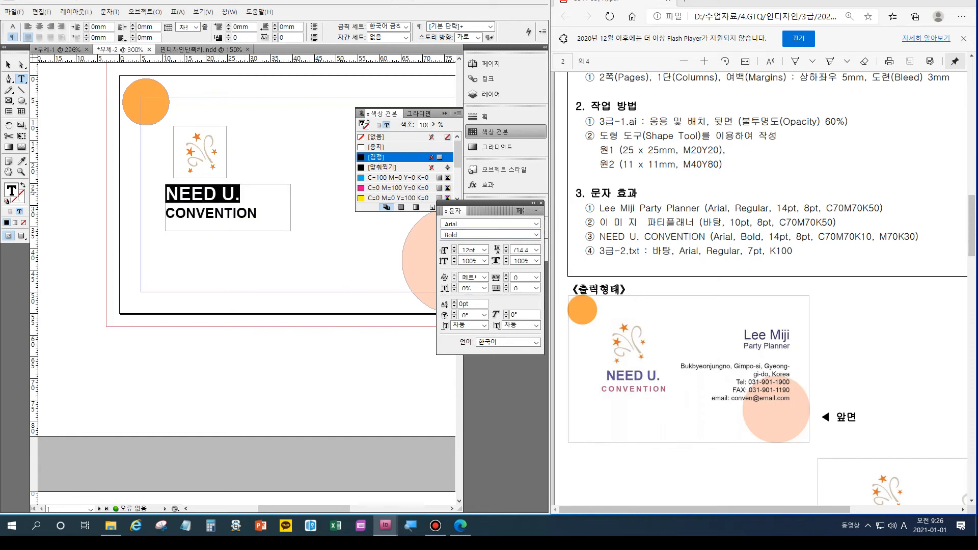
key("ctrl+shift+period")
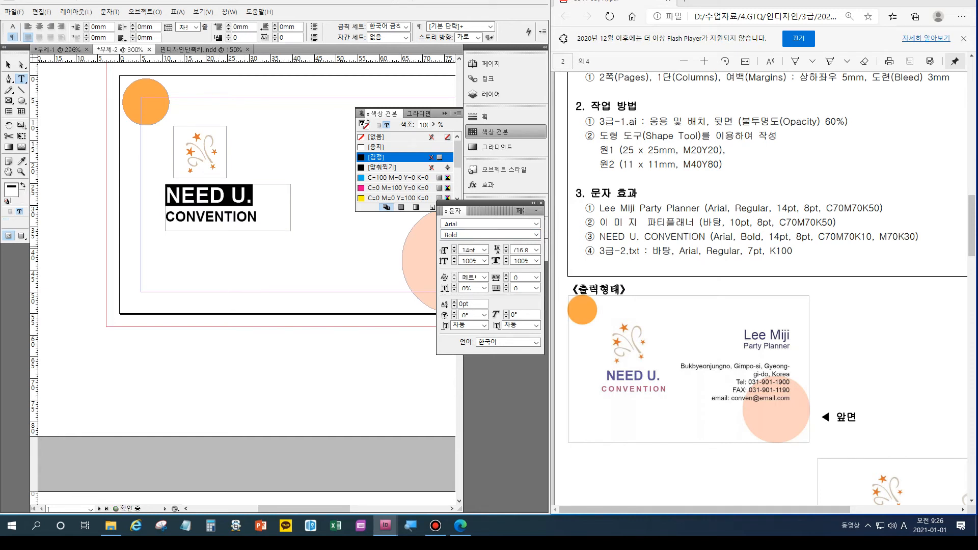
left_click_drag(257, 216, 166, 216)
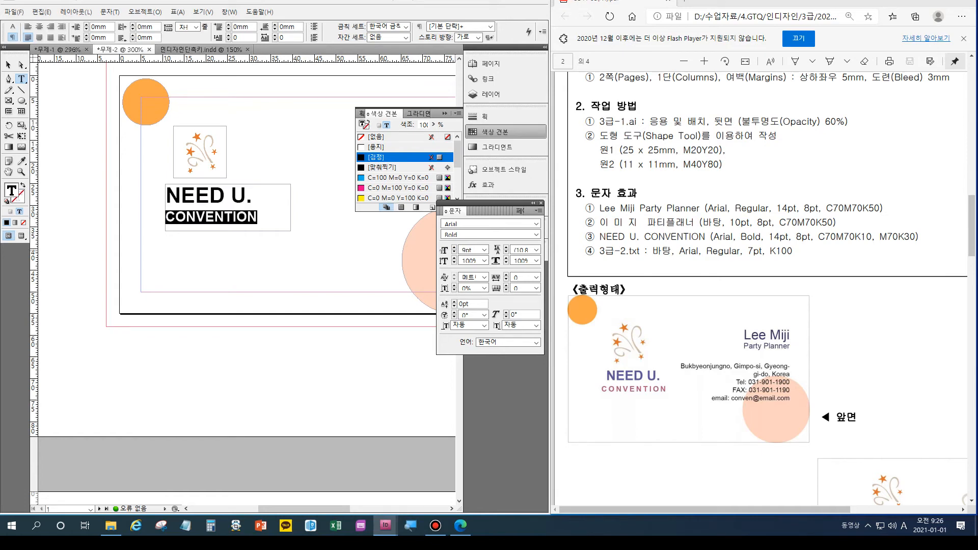
key("ctrl+shift+comma")
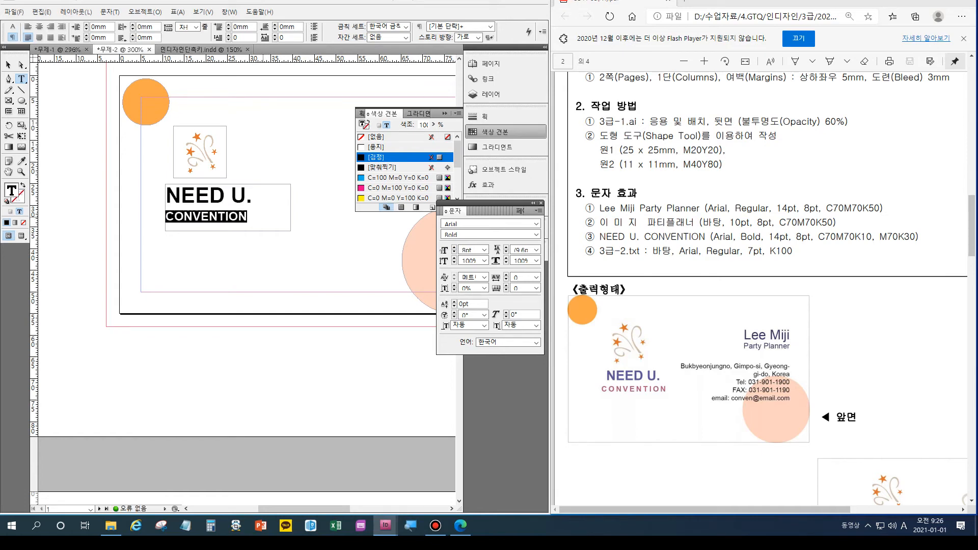
left_click_drag(258, 195, 165, 195)
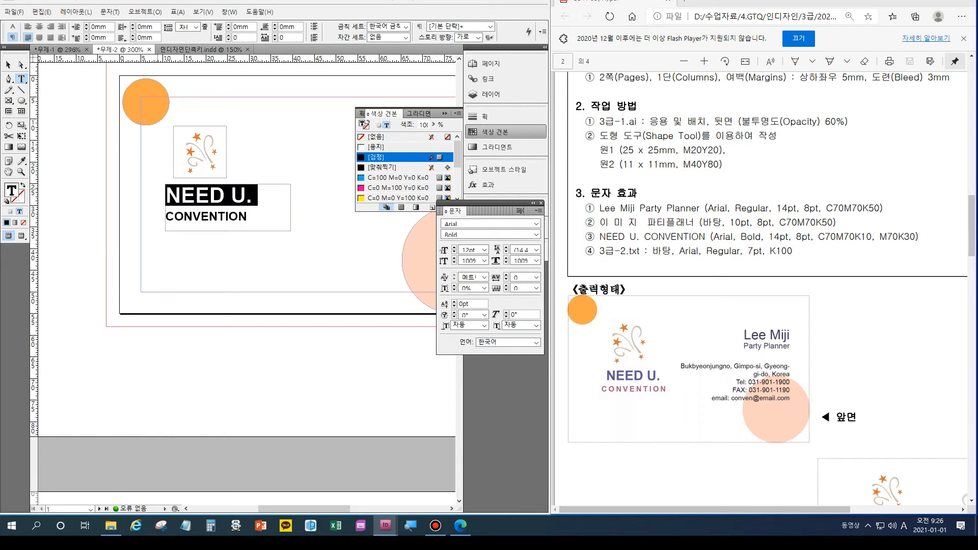
left_click(458, 114)
scroll(403, 167, "down", 3)
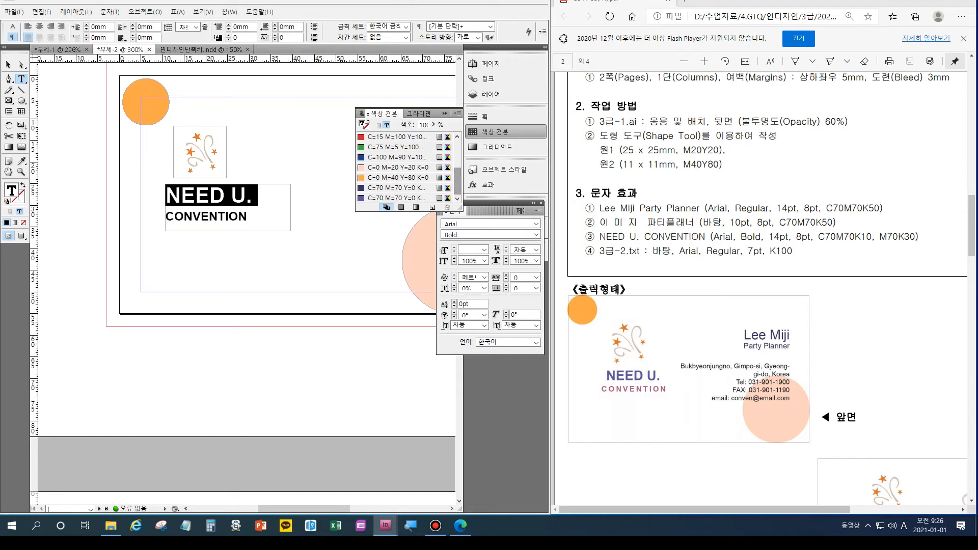
left_click(396, 197)
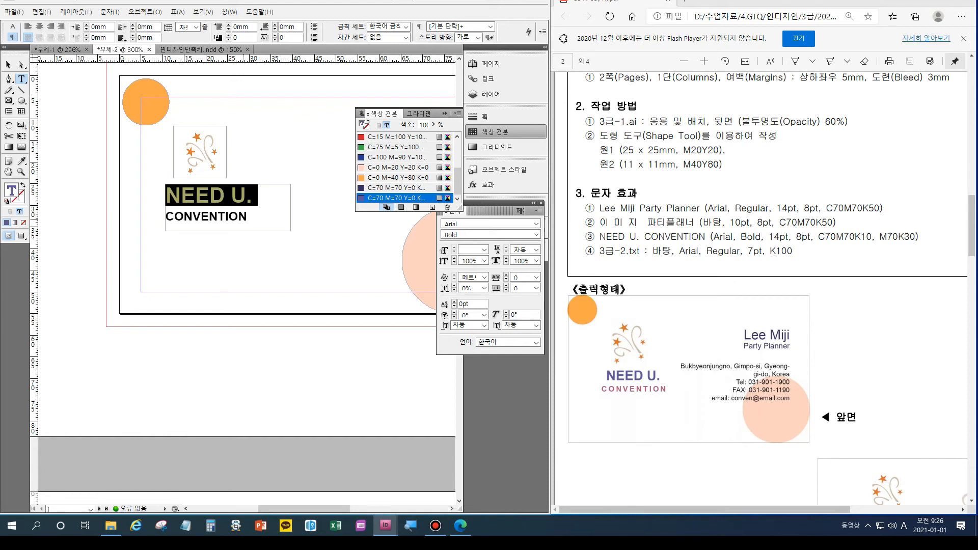
Select the word CONVENTION and apply the copied purple swatch to it.
left_click(167, 217)
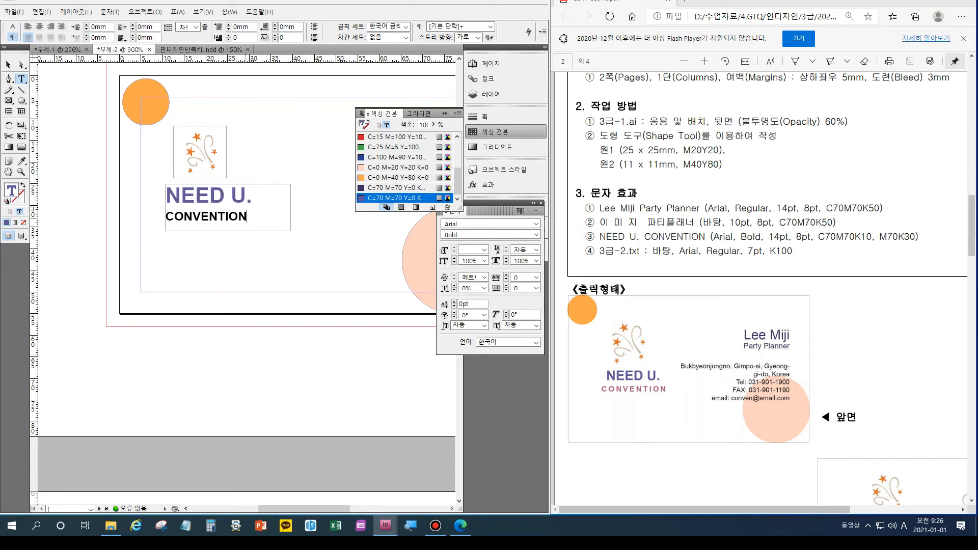
key("shift+End")
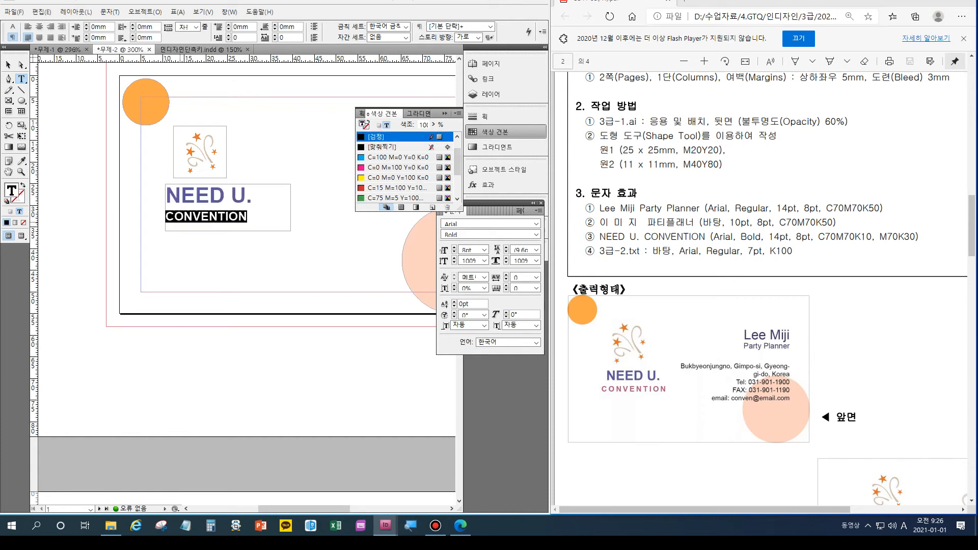
scroll(405, 168, "down", 3)
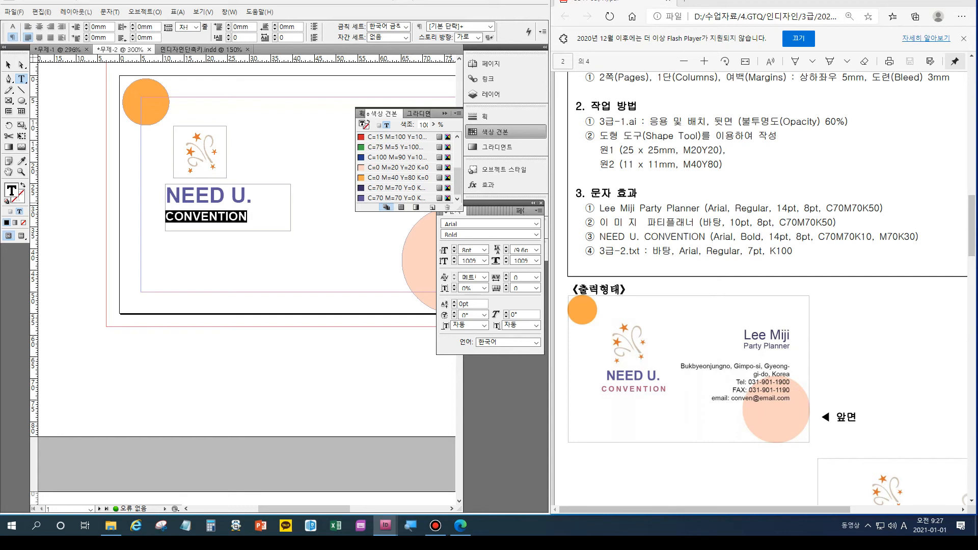
left_click(397, 199)
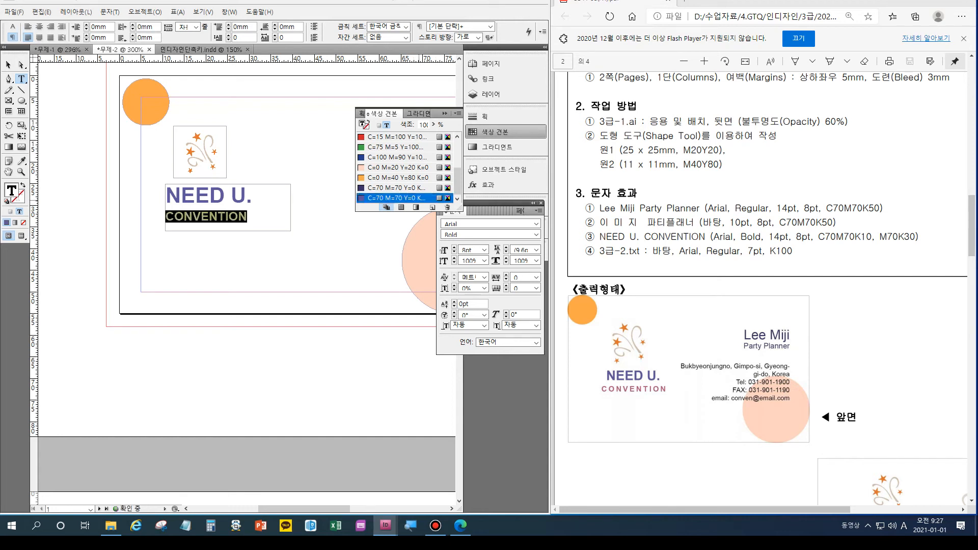
Edit that swatch to C=70 M=0 Y=0 K=30 so CONVENTION turns teal blue.
double_click(397, 197)
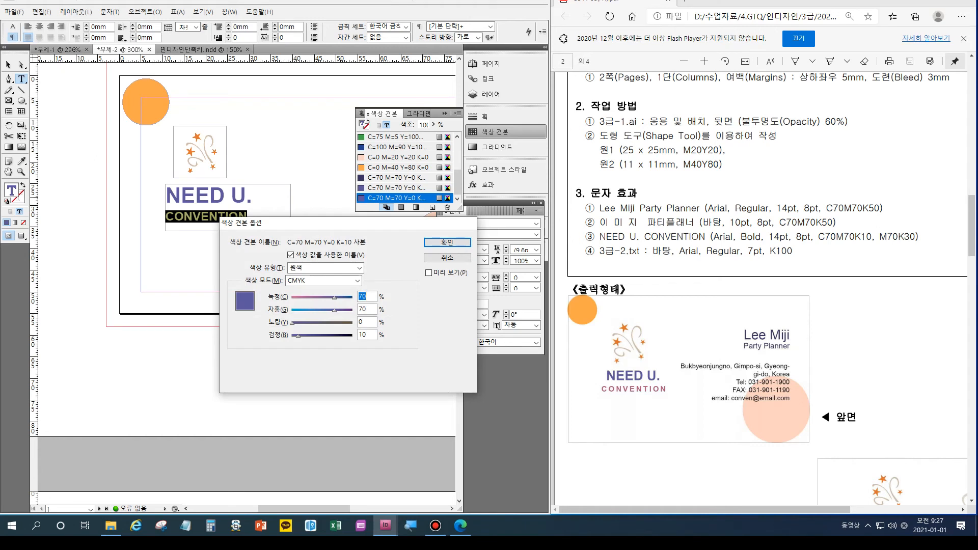
left_click(362, 309)
type("0")
key("Tab")
key("Tab")
type("30")
key("Return")
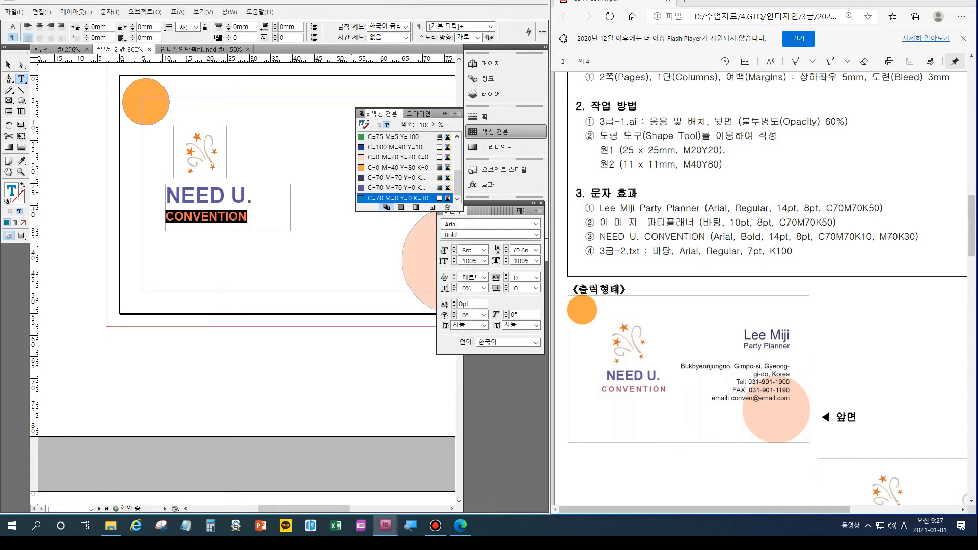
key("Escape")
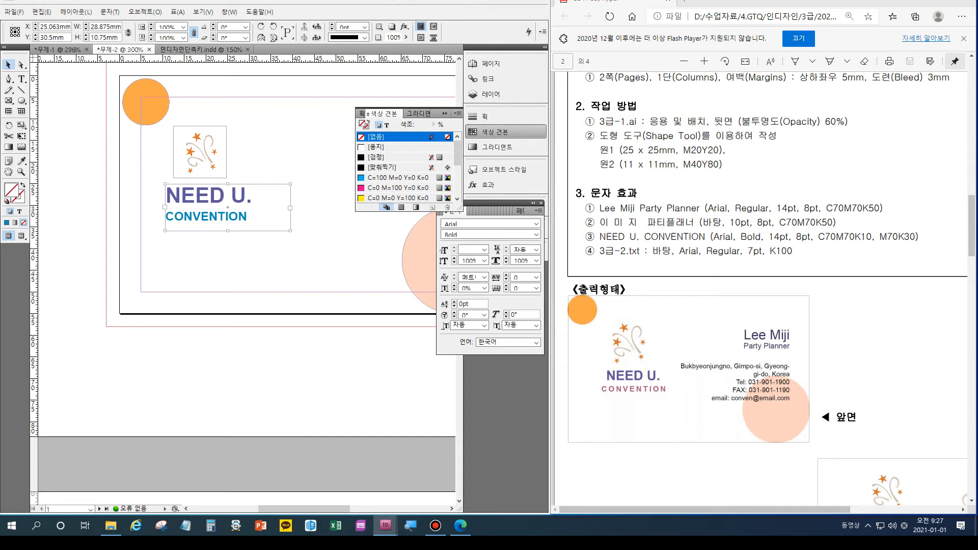
Change CONVENTION's swatch to C=0 M=70 Y=0 K=30, making it pink.
key("t")
left_click_drag(248, 216, 165, 217)
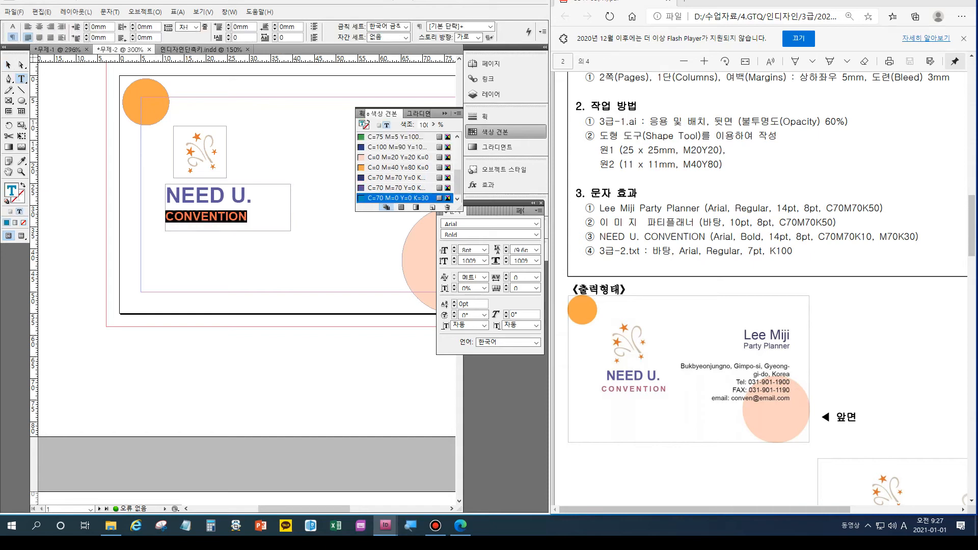
double_click(398, 197)
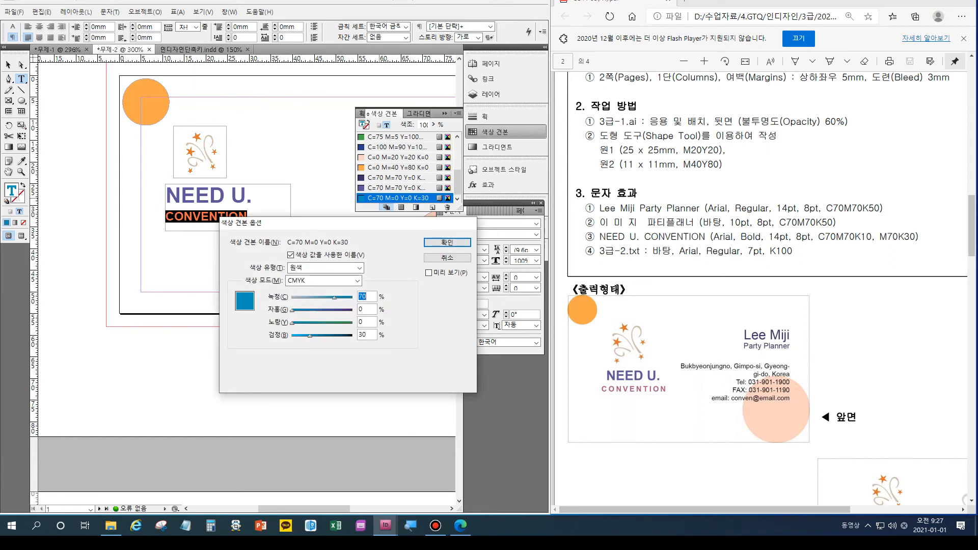
type("0")
key("Tab")
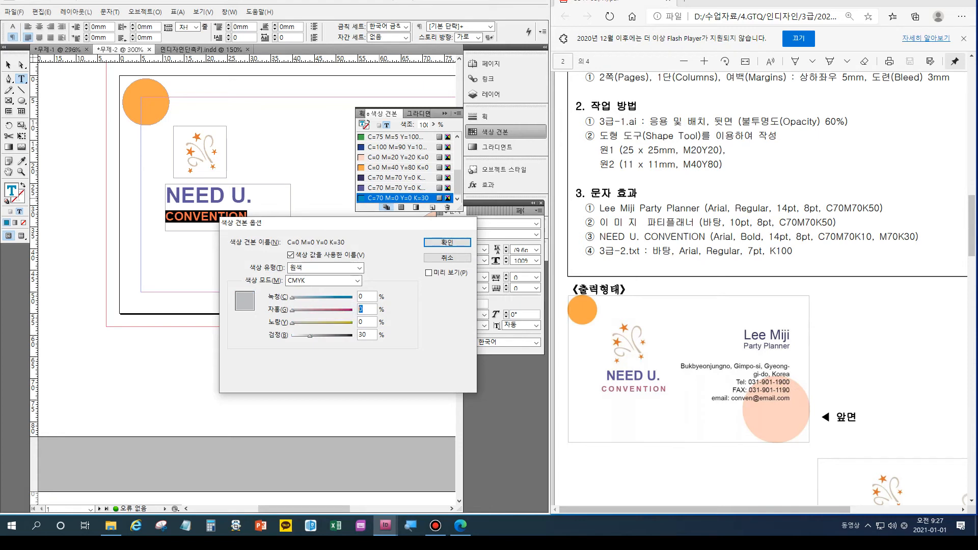
type("70")
key("Return")
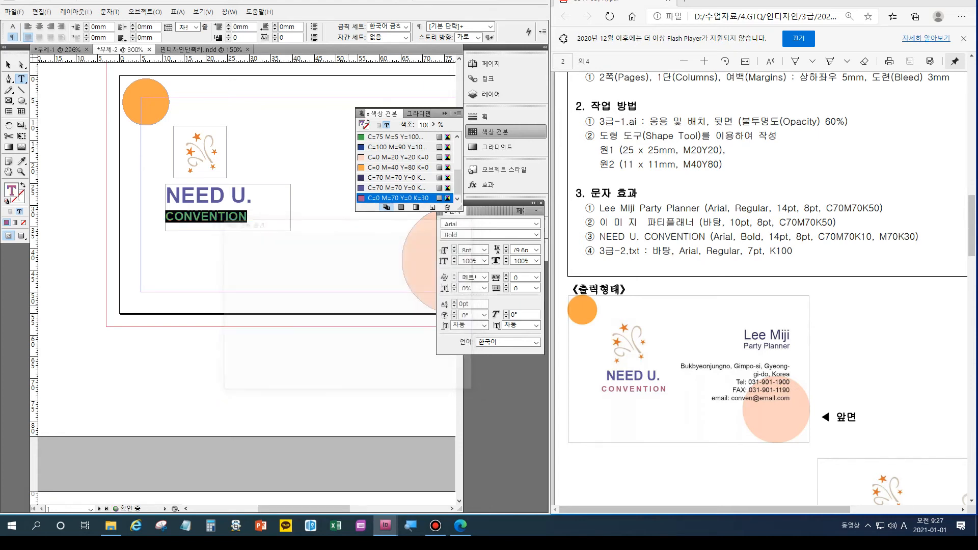
Narrow the NEED U. text frame by pulling its right edge left.
key("Escape")
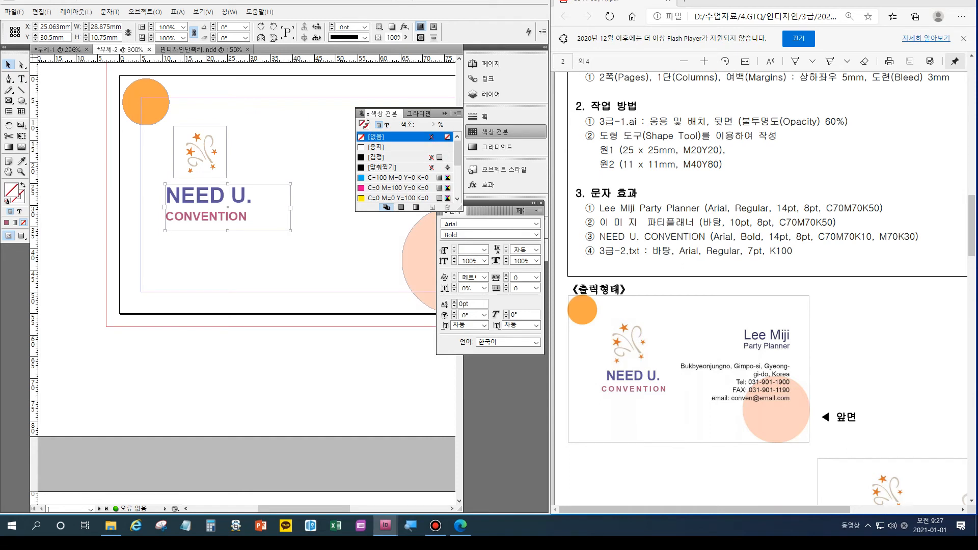
left_click_drag(290, 208, 257, 207)
key("ctrl+shift+a")
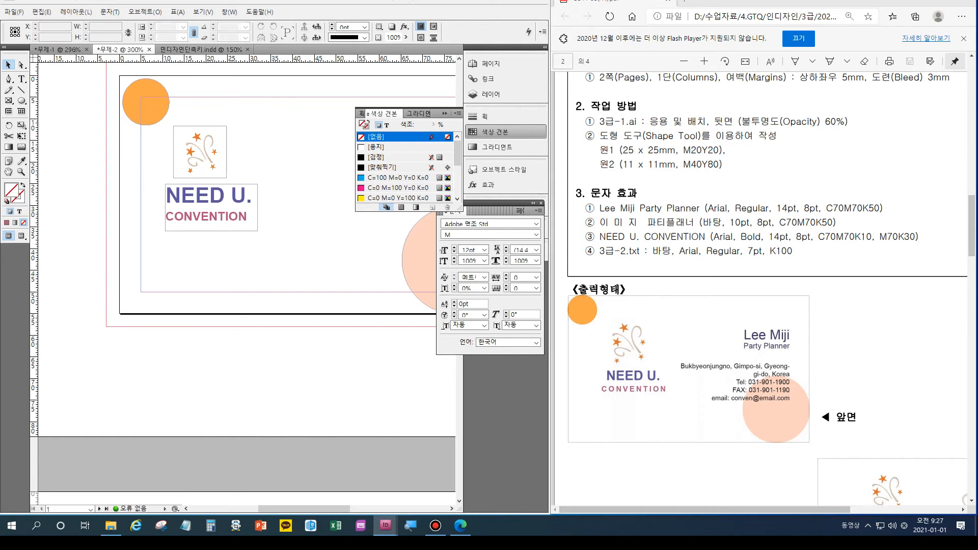
Centre-align the NEED U. and CONVENTION lines, then reselect CONVENTION.
key("t")
left_click_drag(248, 217, 166, 195)
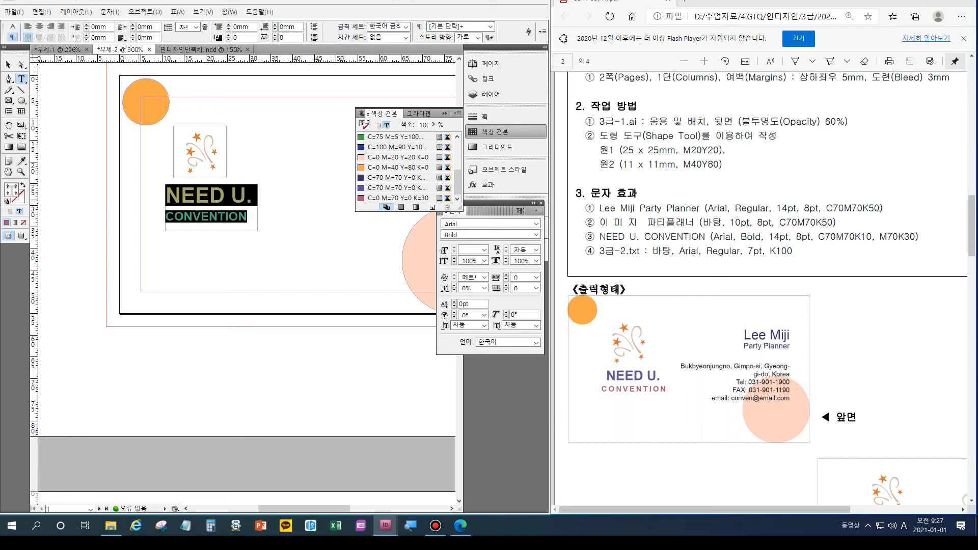
key("ctrl+shift+c")
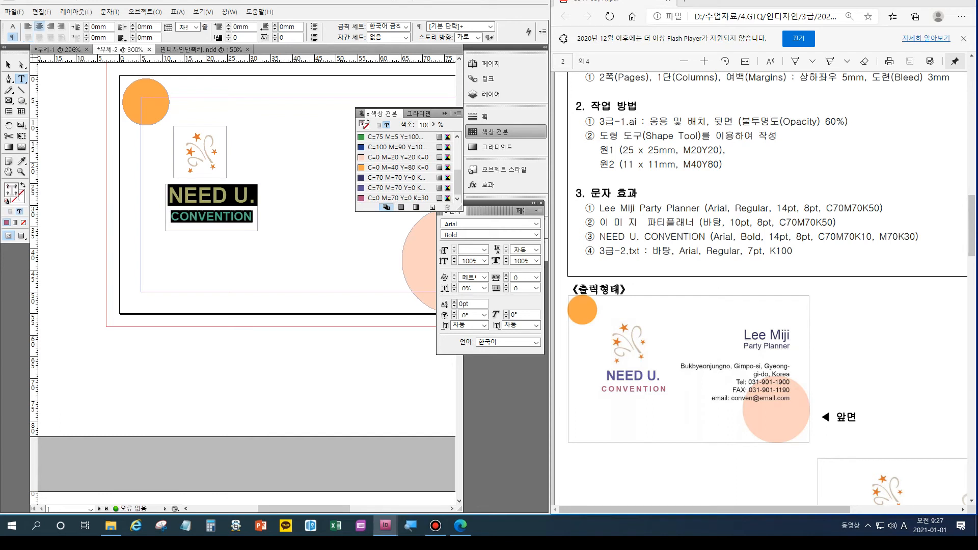
left_click(211, 217)
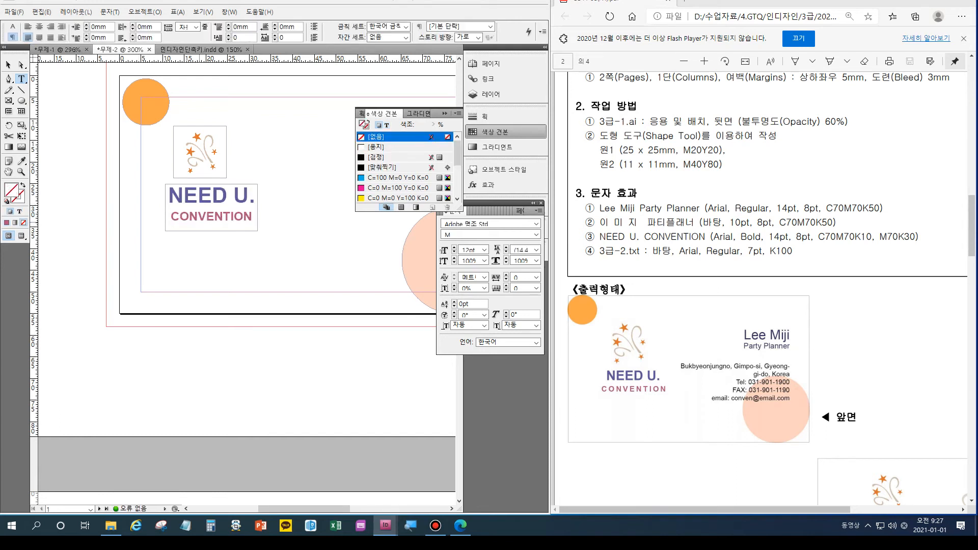
double_click(212, 216)
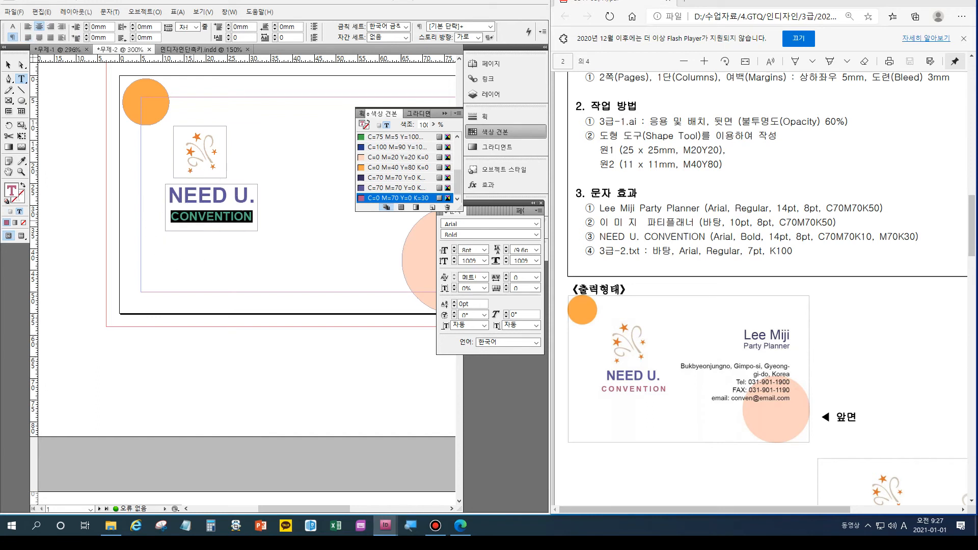
double_click(193, 221)
Apply Justify All Lines so CONVENTION spans the full frame width.
key("ctrl+alt+t")
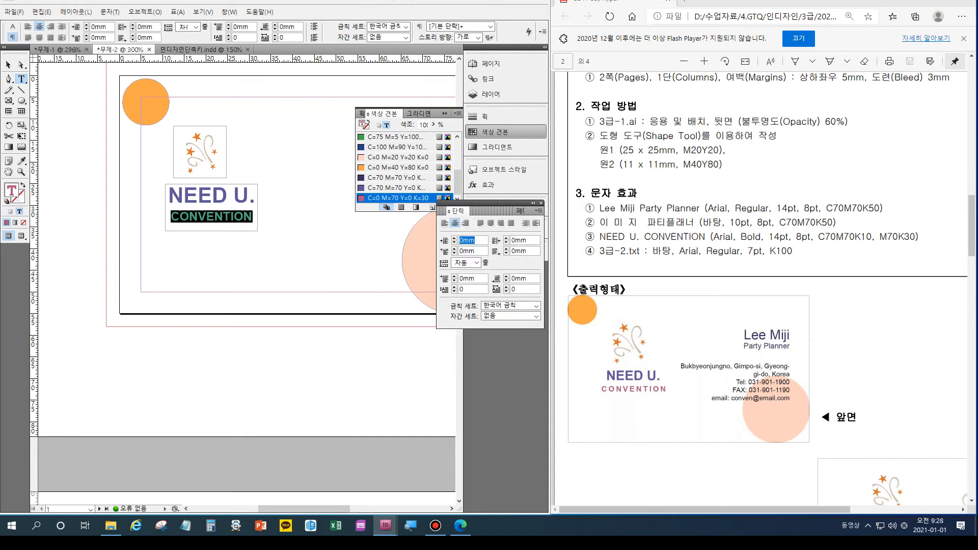
key("ctrl+shift+f")
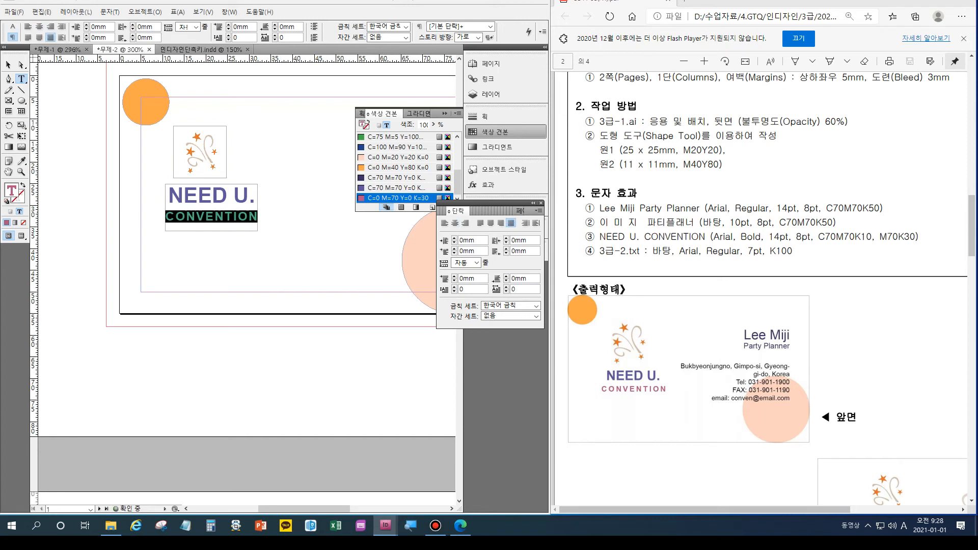
left_click(512, 223)
key("Escape")
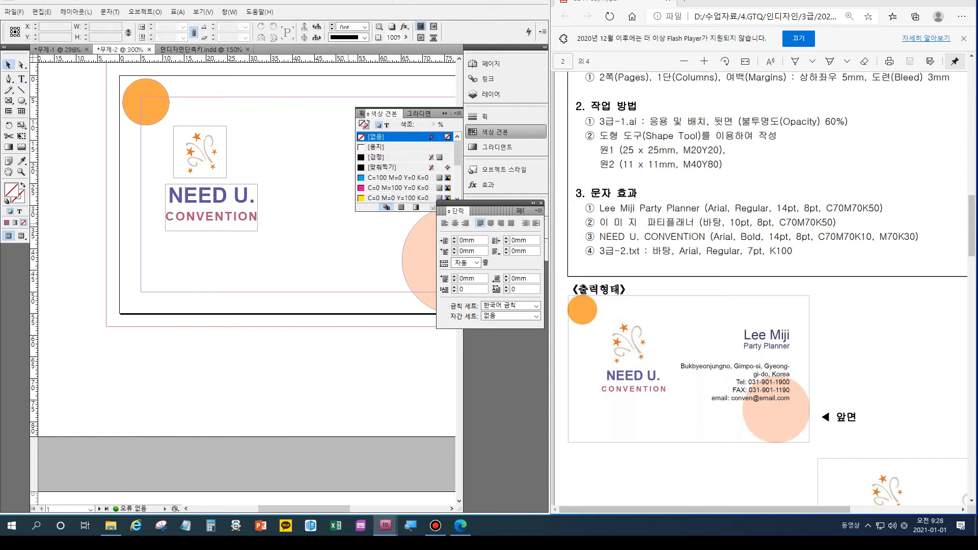
Collapse the Swatches and Paragraph panels to icons.
left_click(444, 114)
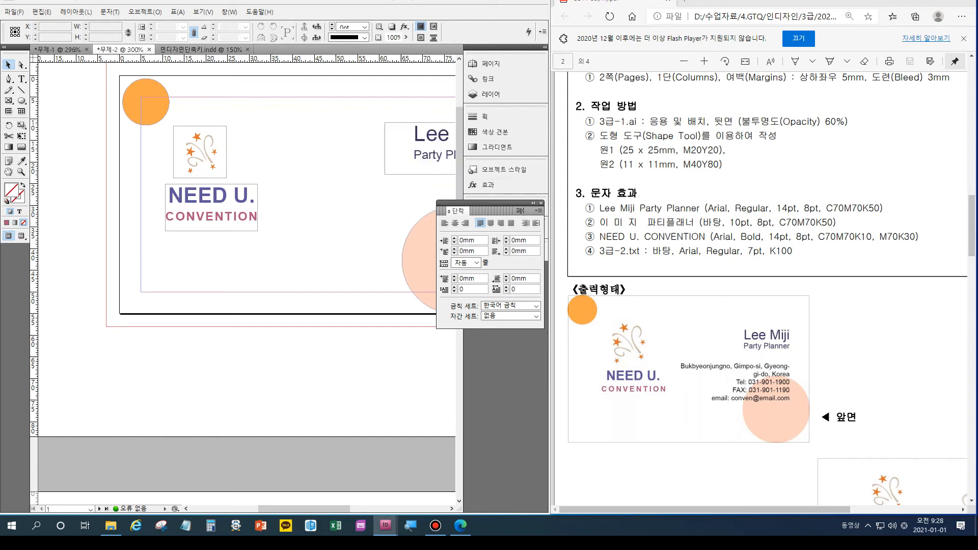
left_click(533, 203)
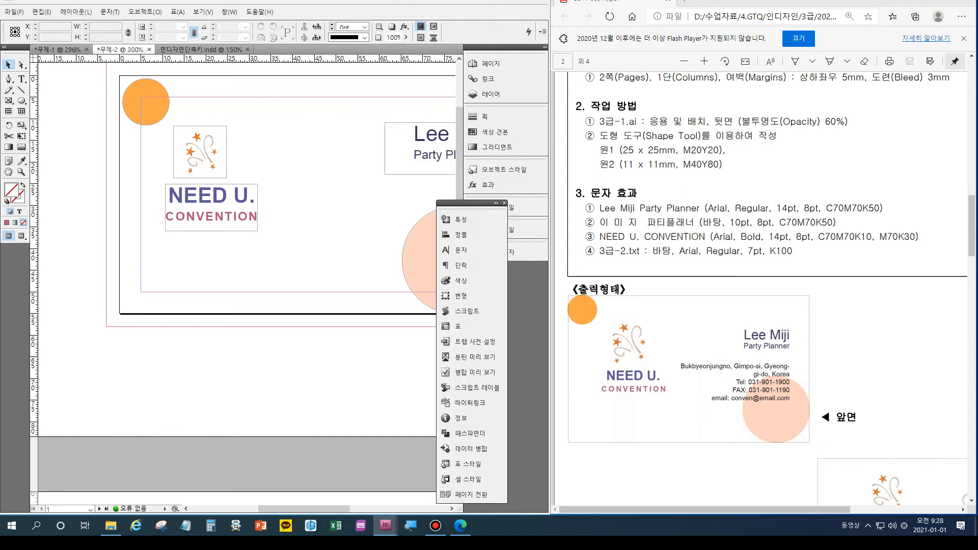
left_click(504, 202)
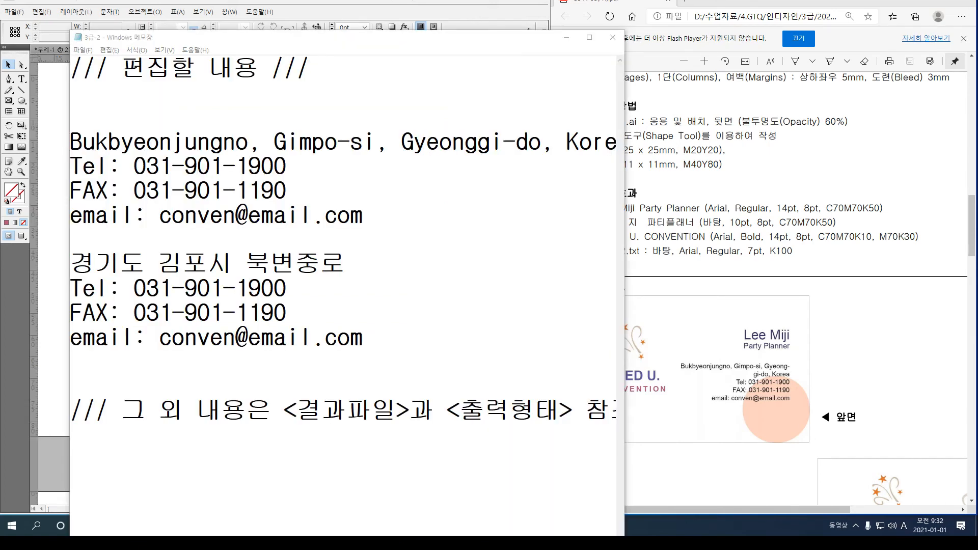
Copy the English address, phone, fax and email lines from Notepad and paste them into InDesign.
left_click_drag(491, 39, 439, 28)
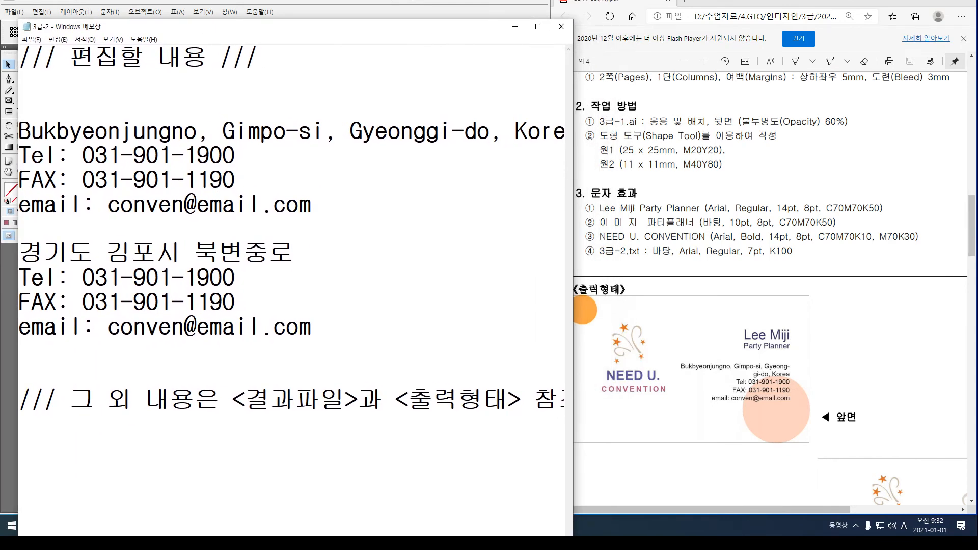
left_click_drag(312, 204, 18, 130)
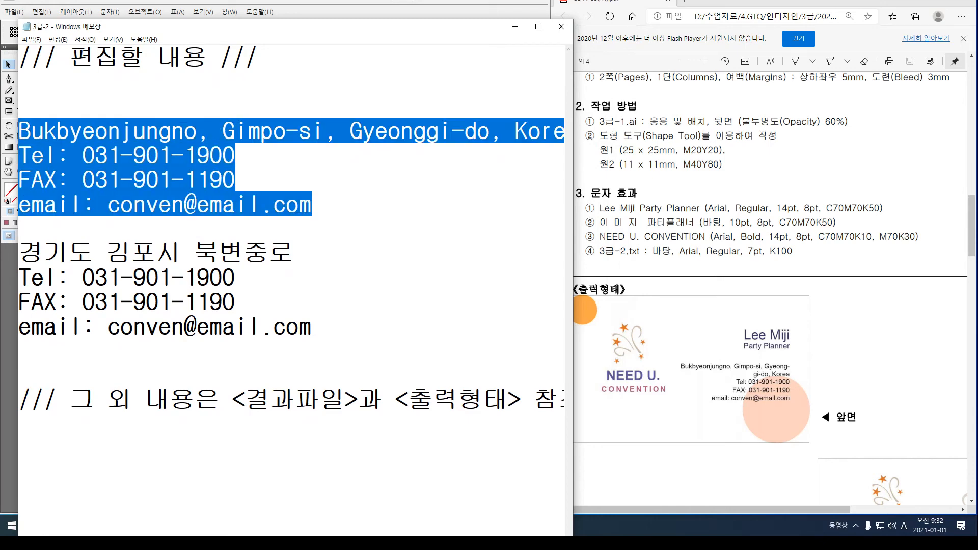
left_click(515, 26)
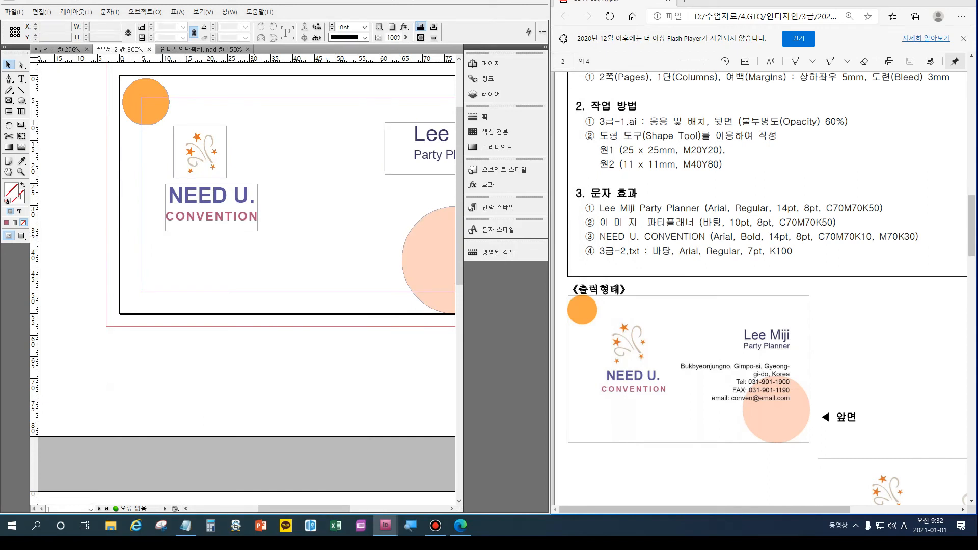
key("ctrl+v")
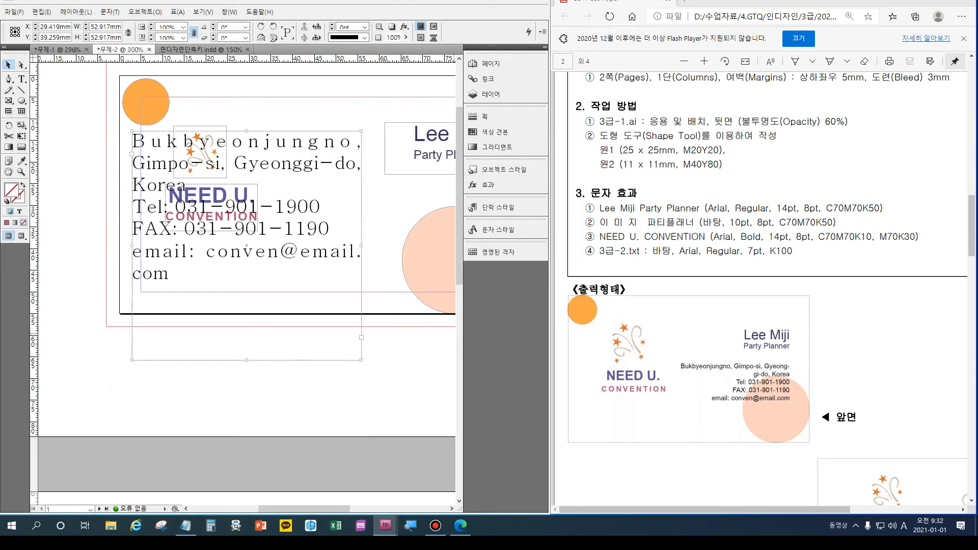
Move the address frame over the peach circle at lower right and select all its text.
left_click_drag(304, 508, 340, 509)
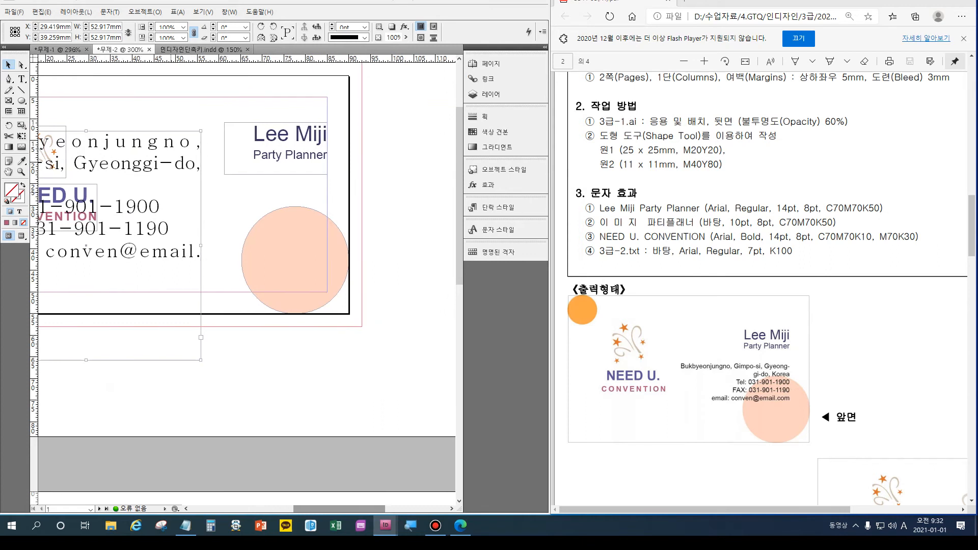
left_click_drag(128, 214, 306, 258)
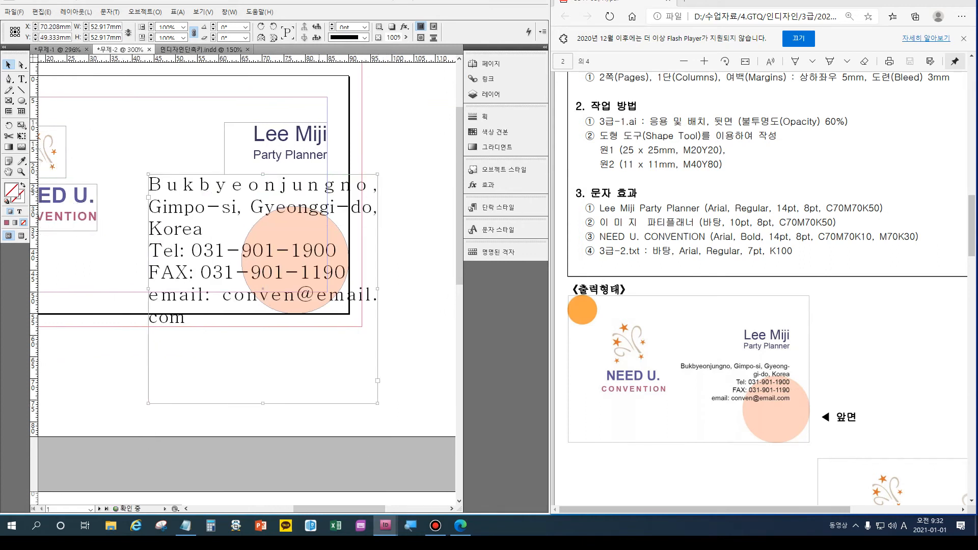
key("t")
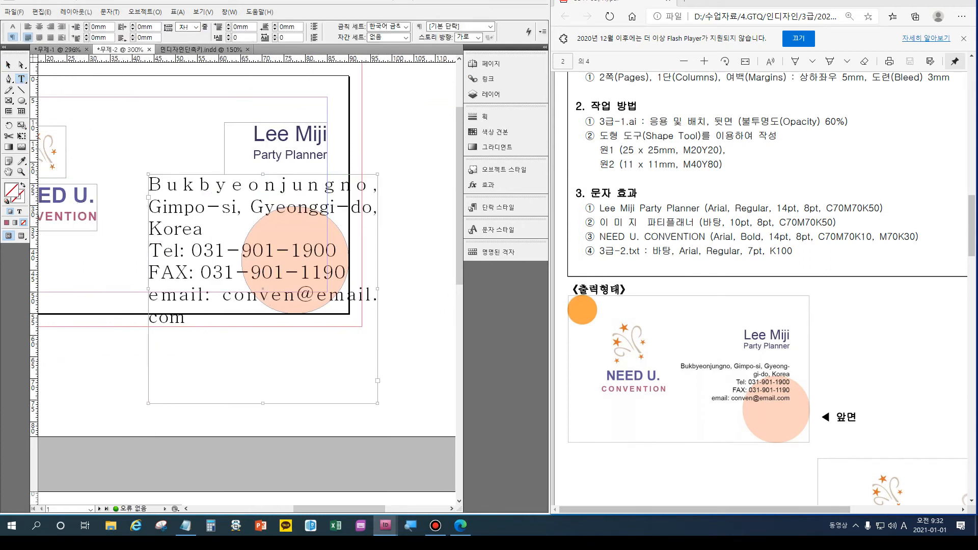
left_click(185, 315)
key("ctrl+a")
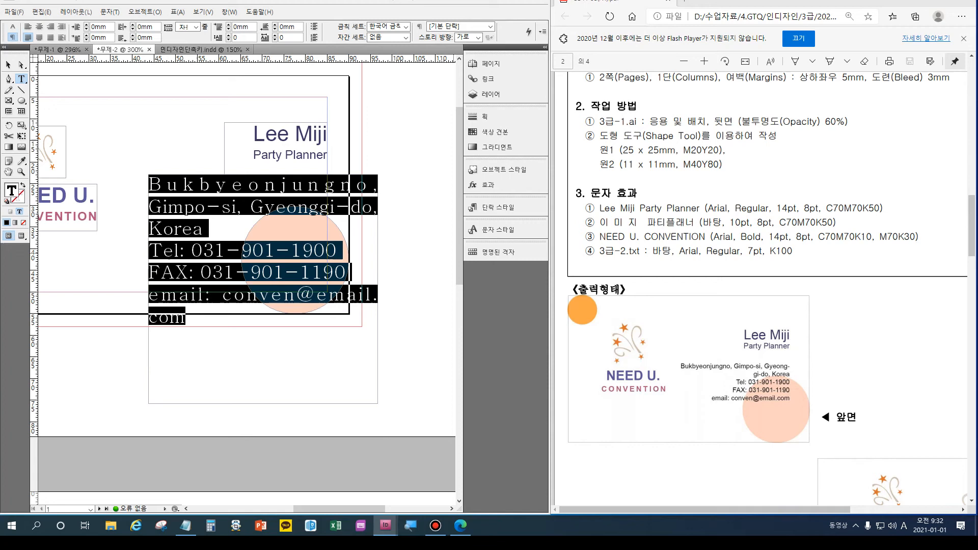
Set the address text to Arial Regular at 7pt.
key("ctrl+t")
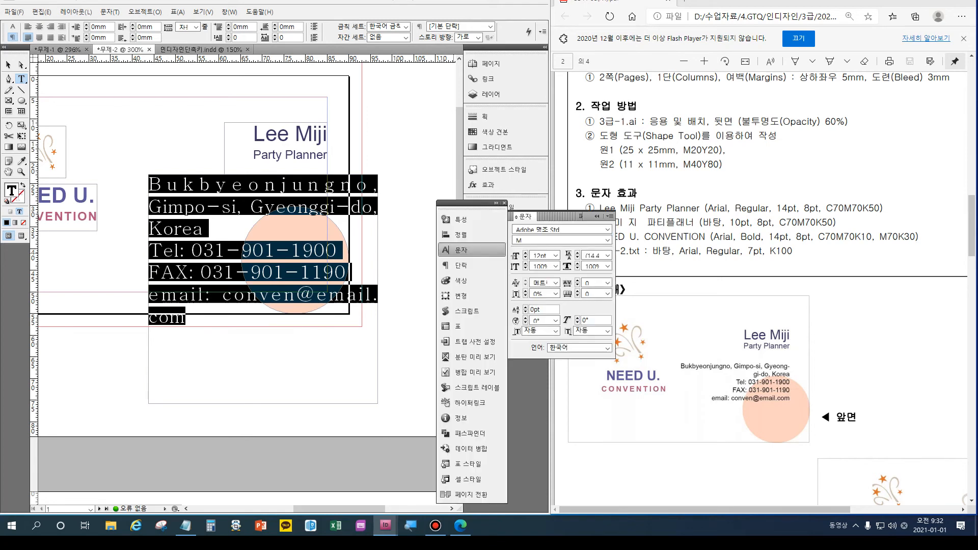
left_click(607, 229)
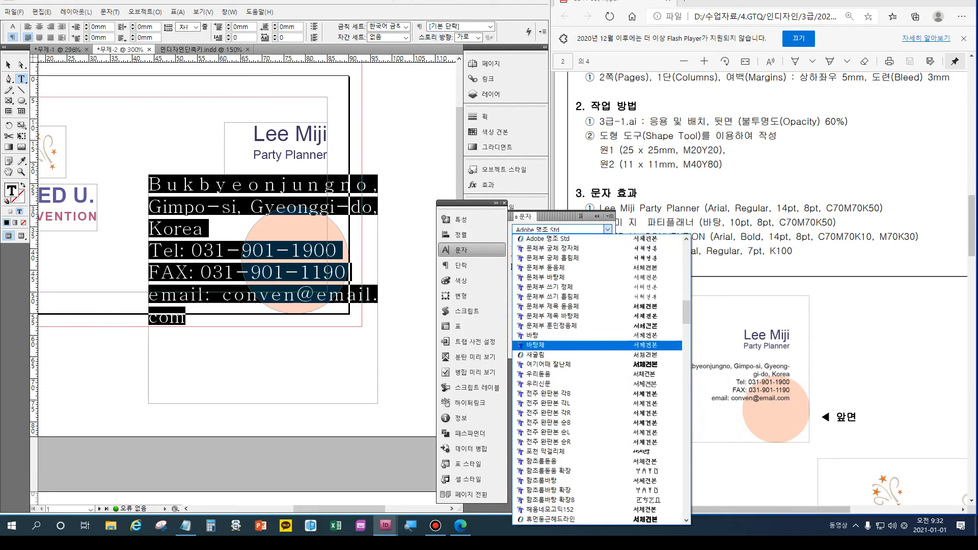
scroll(599, 377, "down", 5)
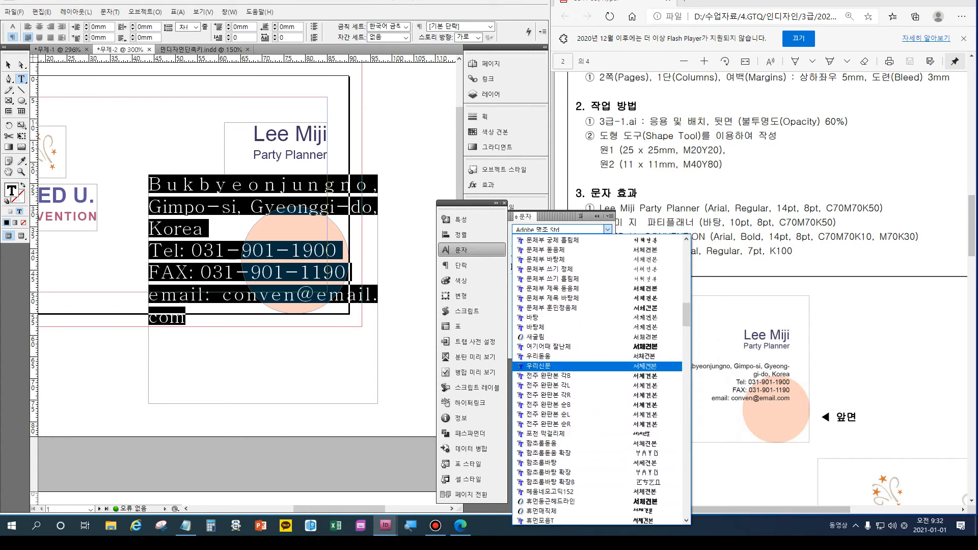
scroll(599, 306, "down", 5)
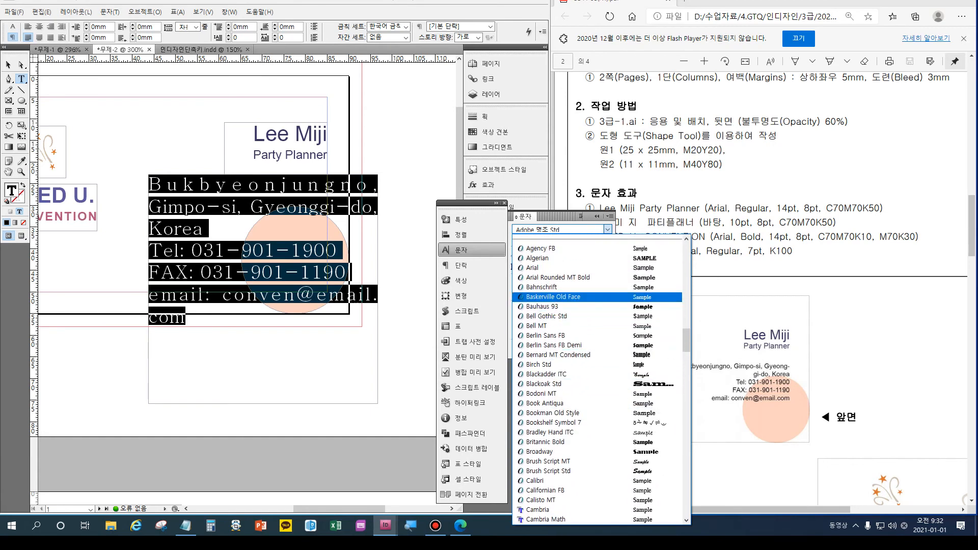
left_click(561, 267)
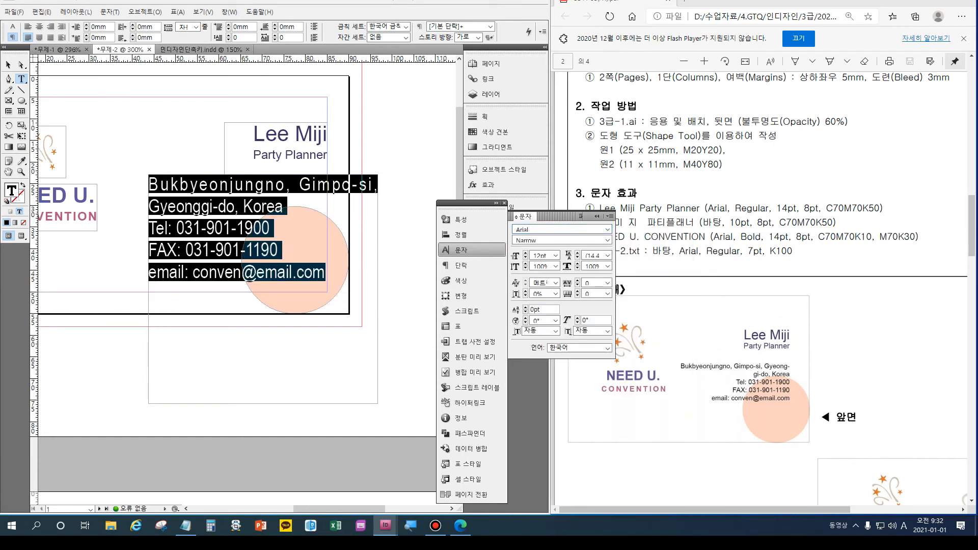
left_click(560, 239)
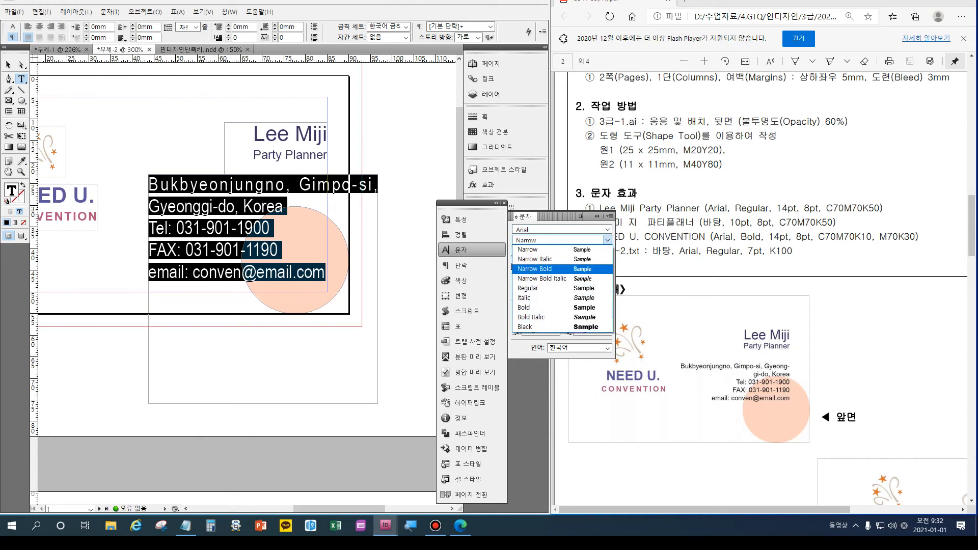
left_click(534, 288)
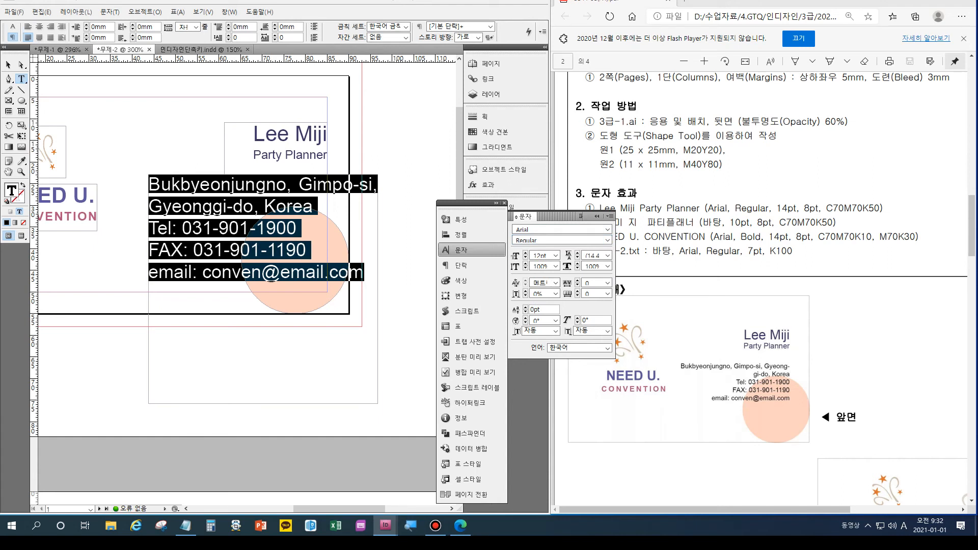
key("Down")
key("Down")
key("Down")
key("Down")
key("Down")
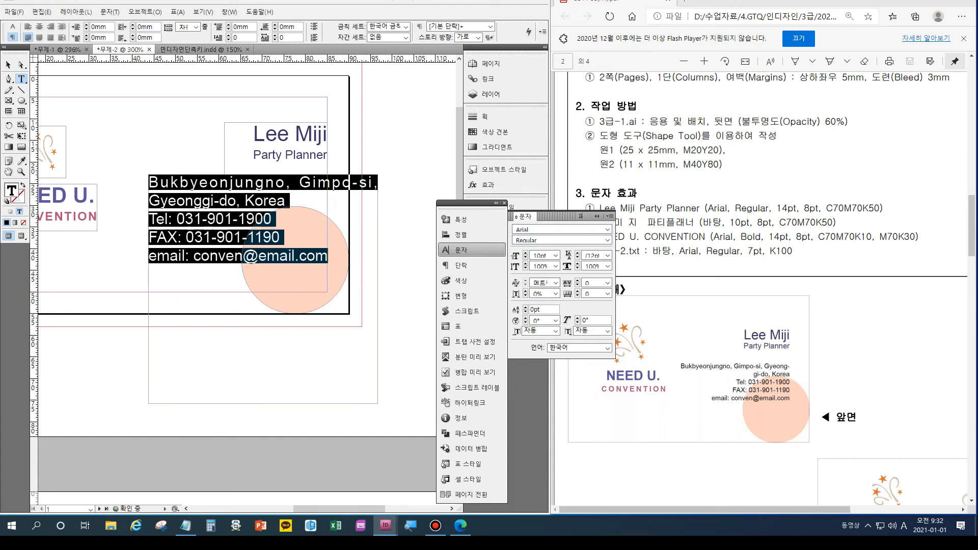
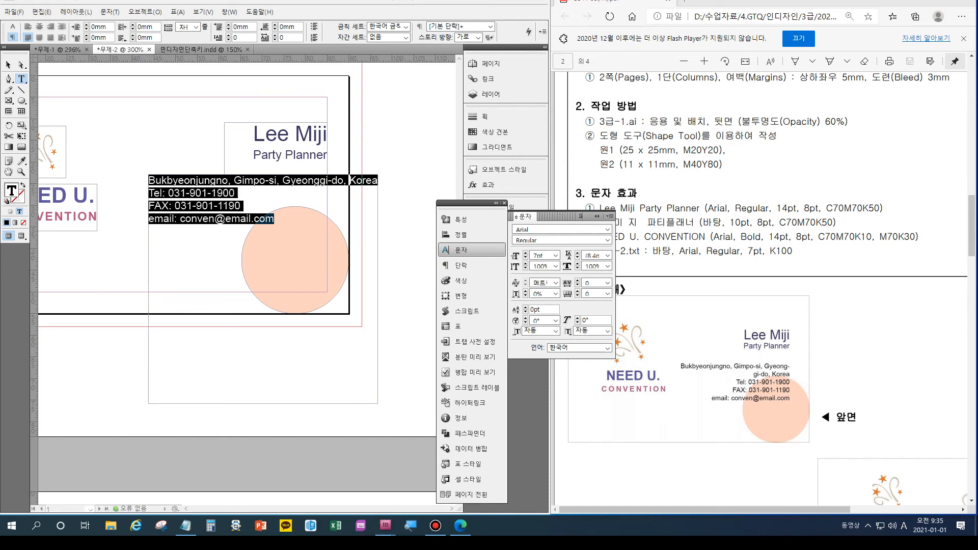
Insert a hyphen and a line break after 'Gyeong' so 'gi-do, Korea' starts the next line.
left_click(323, 184)
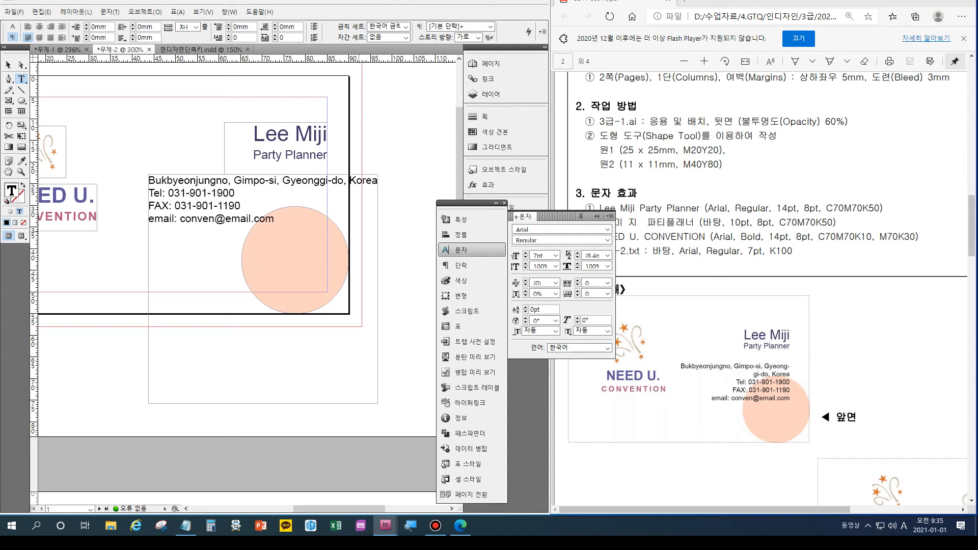
type("-")
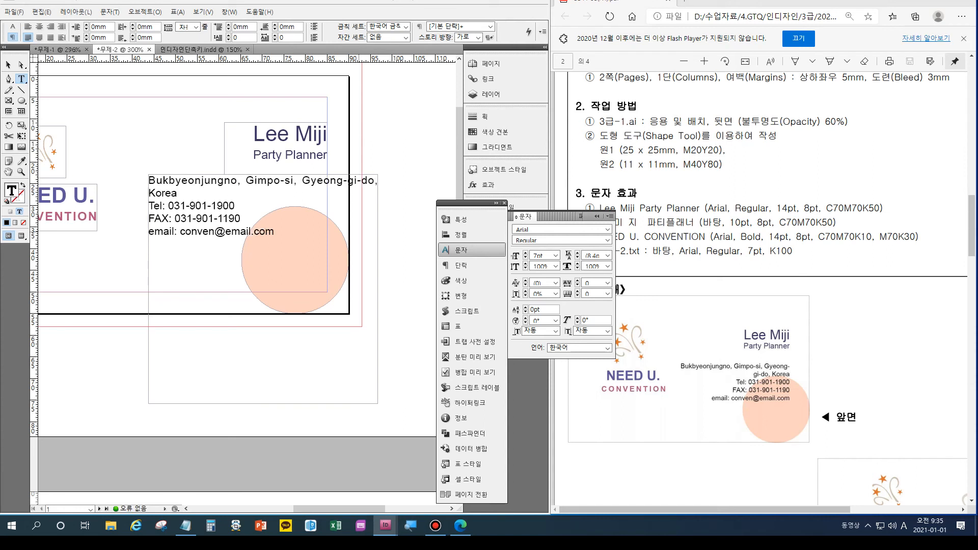
key("shift+Return")
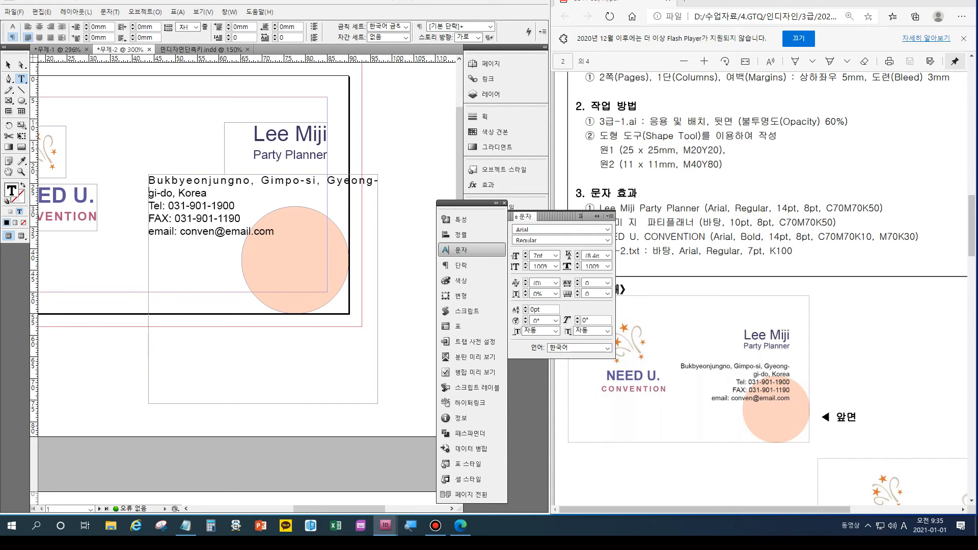
Right-align all the address paragraphs and return to the frame selection.
key("ctrl+shift+Up")
key("ctrl+shift+Up")
key("ctrl+shift+Up")
key("ctrl+shift+Up")
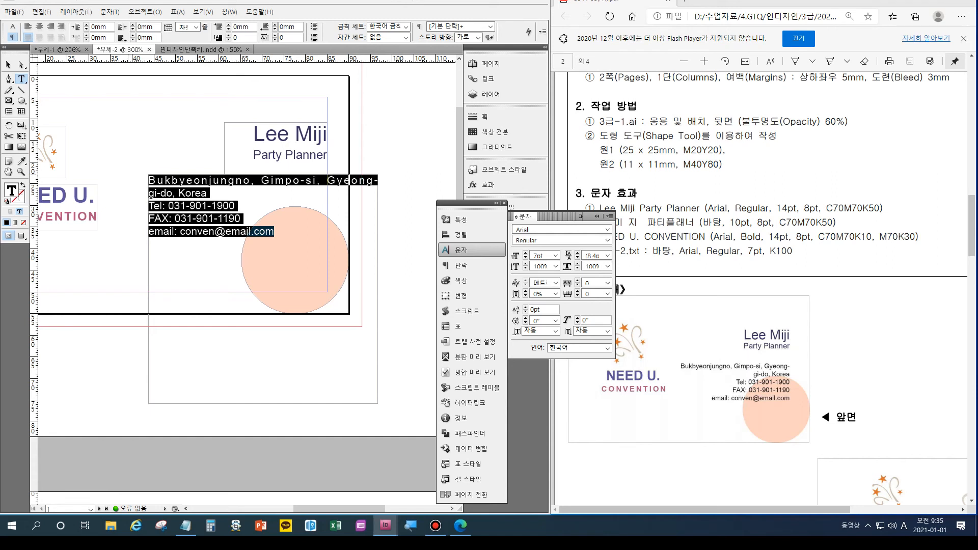
key("ctrl+shift+r")
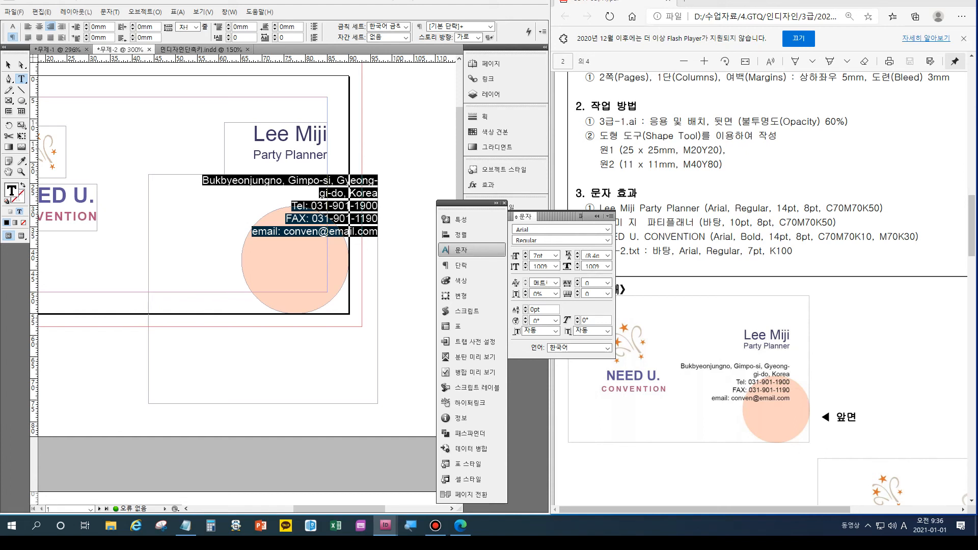
key("Escape")
Shorten the address frame to 16 mm tall and nudge it up 6 mm, just below Party Planner.
left_click_drag(263, 404, 212, 262)
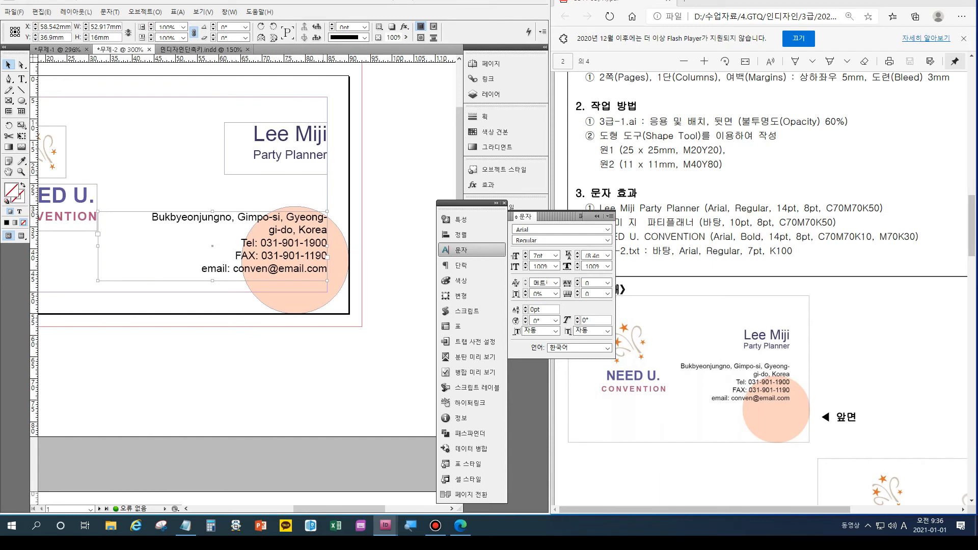
key("shift+Up")
key("shift+Up")
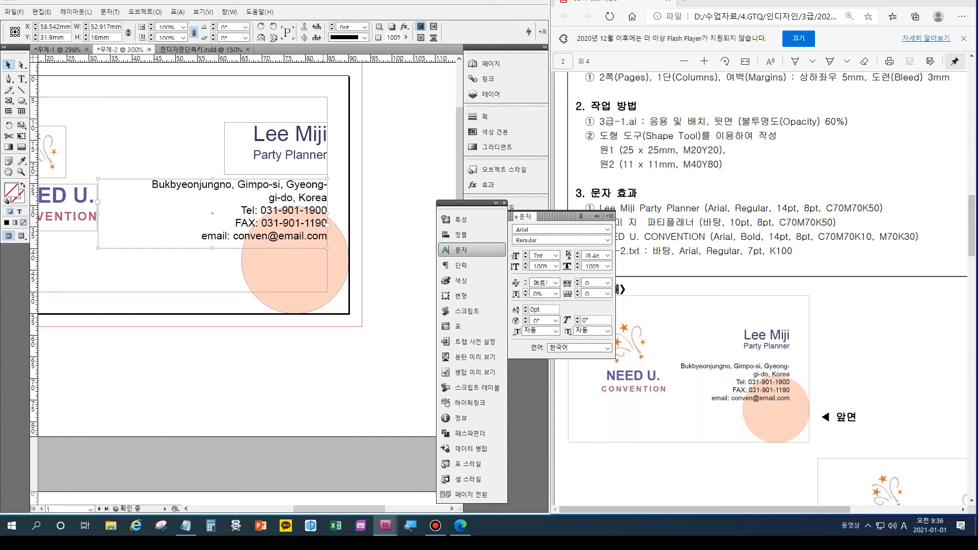
key("Up")
key("Up")
key("Up")
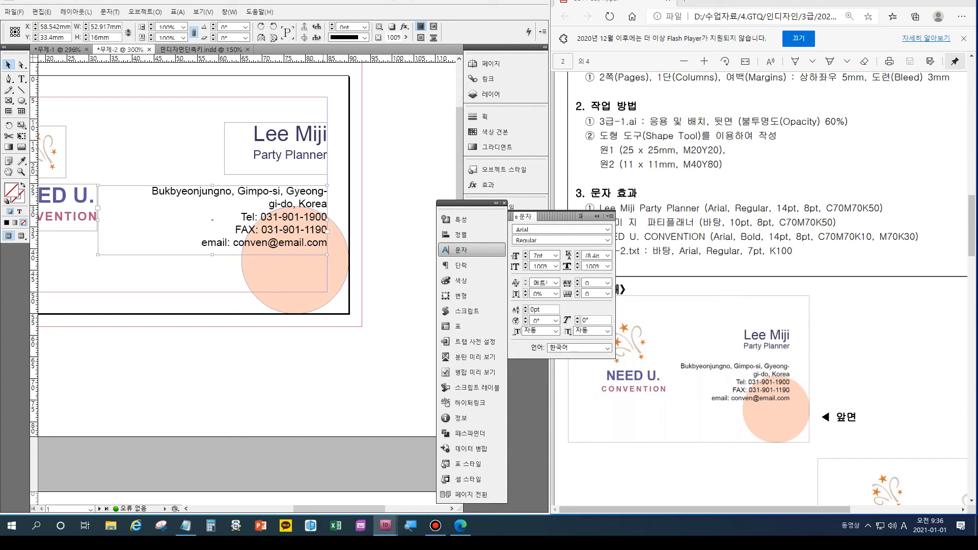
key("ctrl+shift+a")
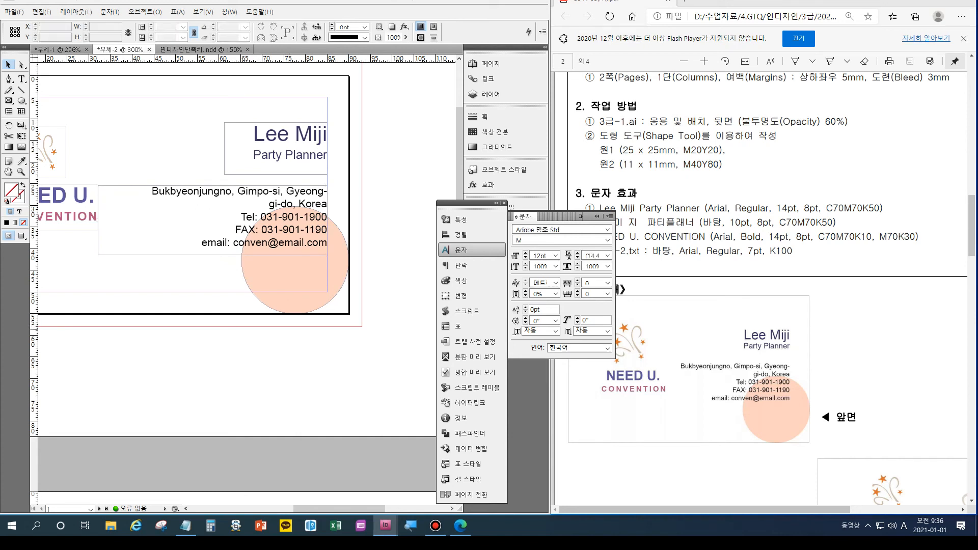
Switch to Preview mode to view the front card without guides or frame edges.
key("w")
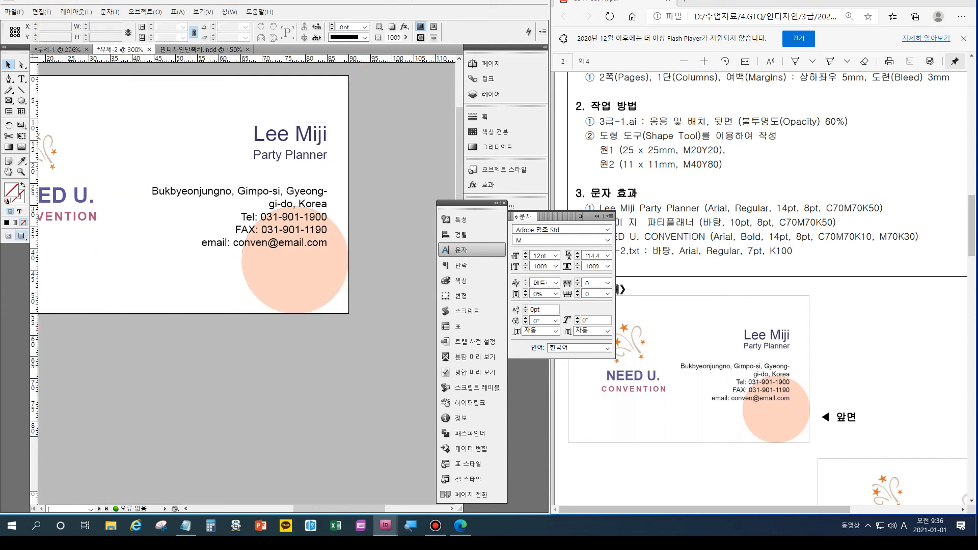
scroll(242, 285, "left", 5)
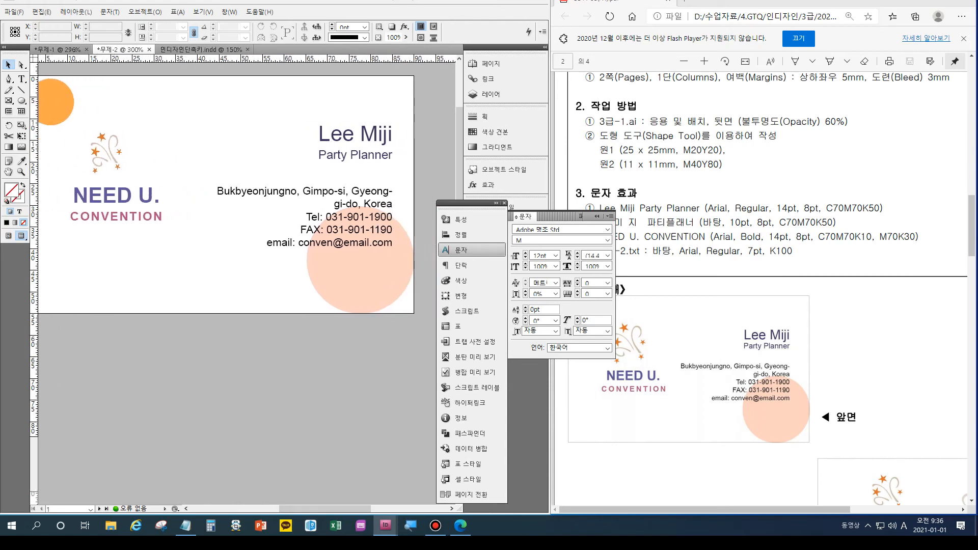
scroll(224, 285, "down", 5)
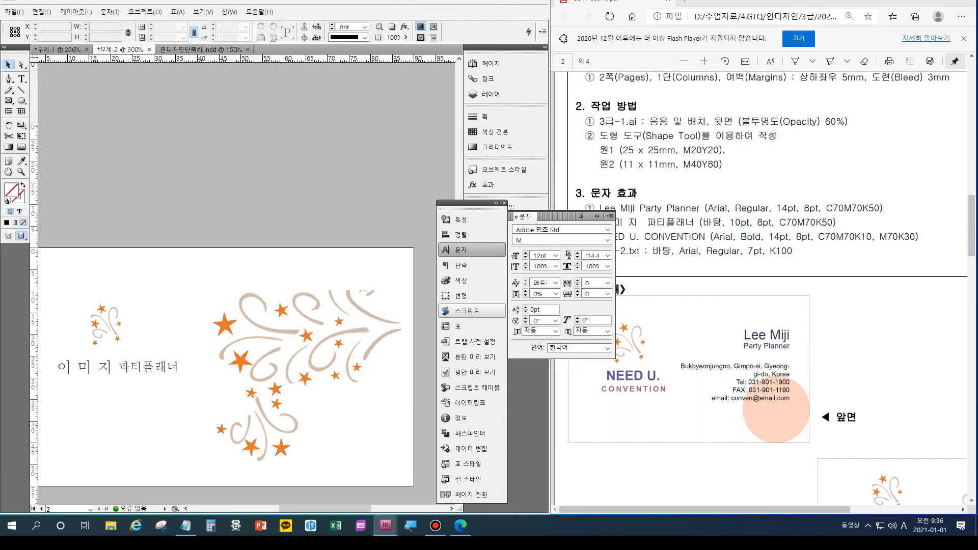
left_click_drag(704, 509, 808, 509)
scroll(759, 280, "down", 4)
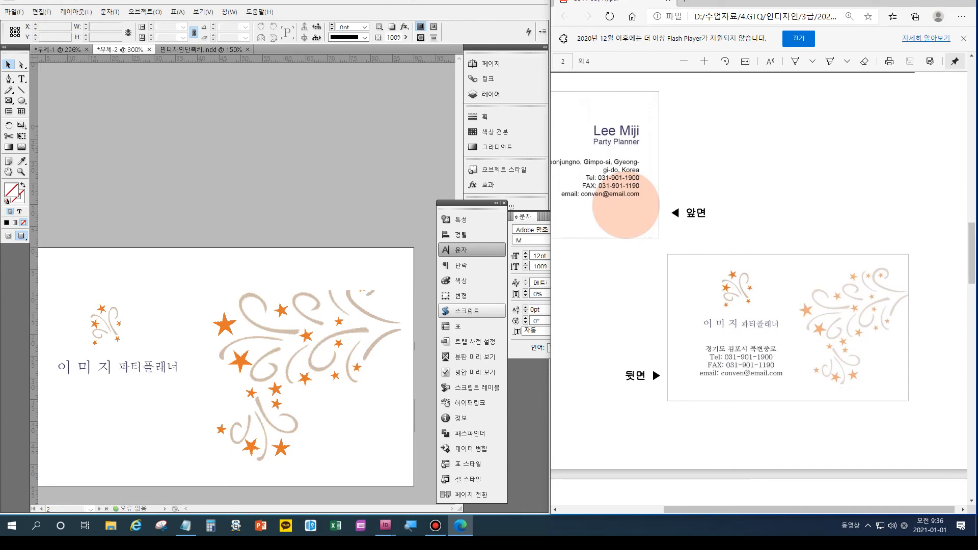
Copy the Korean address with its Tel, FAX and email lines from Notepad and paste it into InDesign.
left_click(186, 525)
left_click_drag(312, 326, 19, 249)
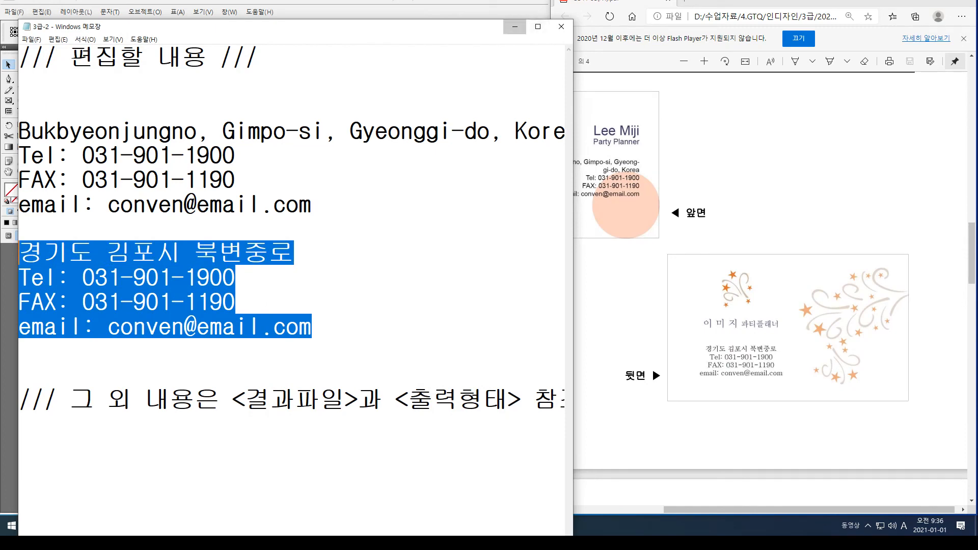
left_click(514, 26)
left_click(461, 250)
key("ctrl+v")
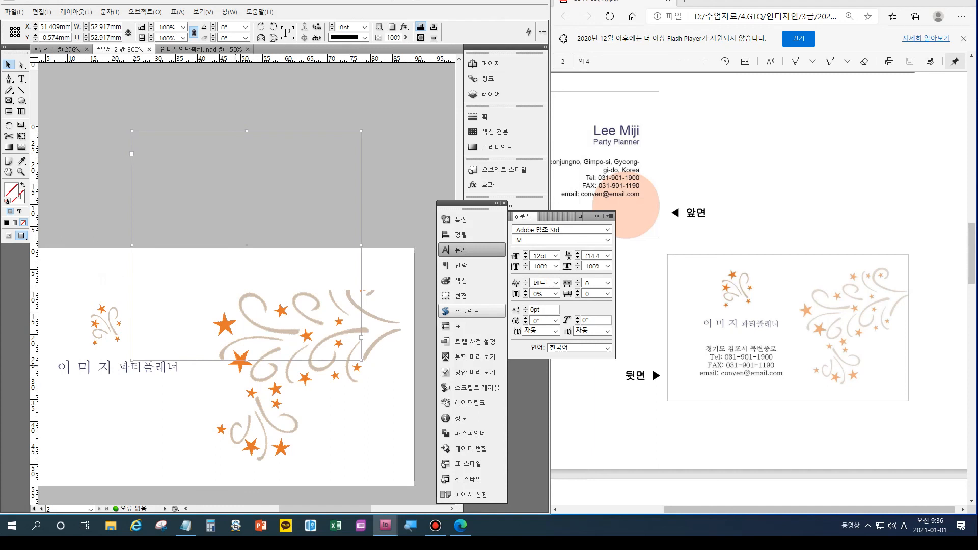
Shorten the pasted frame, move it to the back card's lower left, and select its text.
left_click_drag(247, 360, 247, 263)
left_click_drag(134, 263, 62, 464)
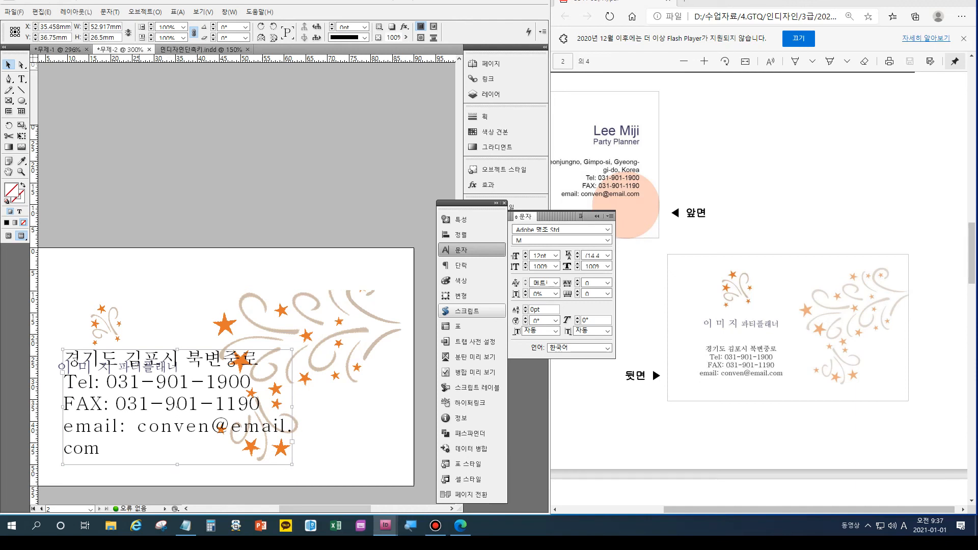
key("t")
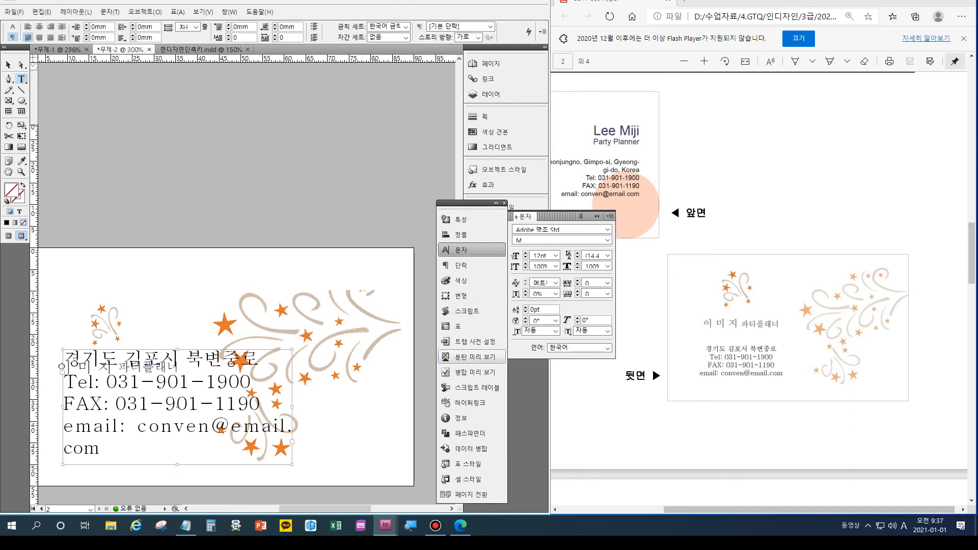
key("ctrl+a")
Bring the back card into view at 200% zoom and enter 바탕 as the font.
scroll(245, 280, "left", 5)
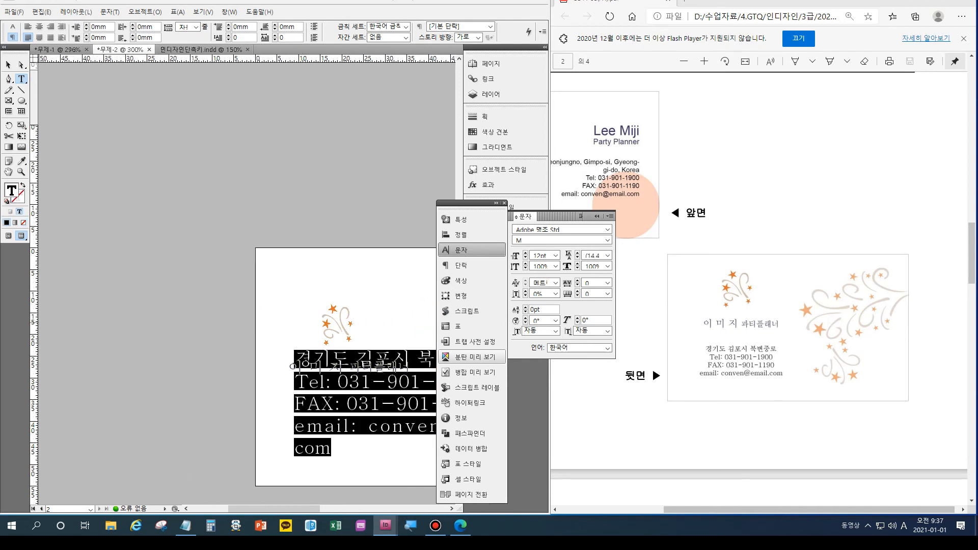
scroll(759, 286, "up", 4)
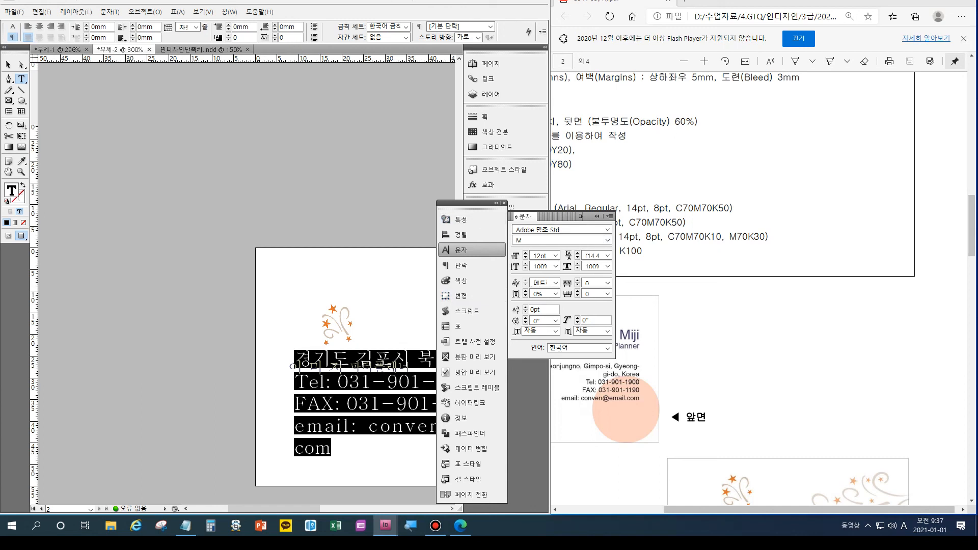
scroll(759, 285, "left", 4)
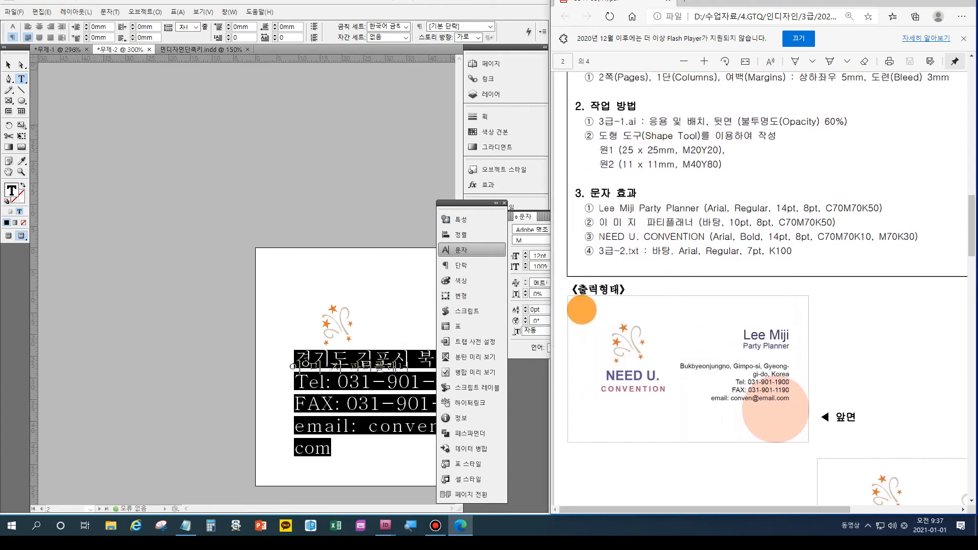
left_click(153, 305)
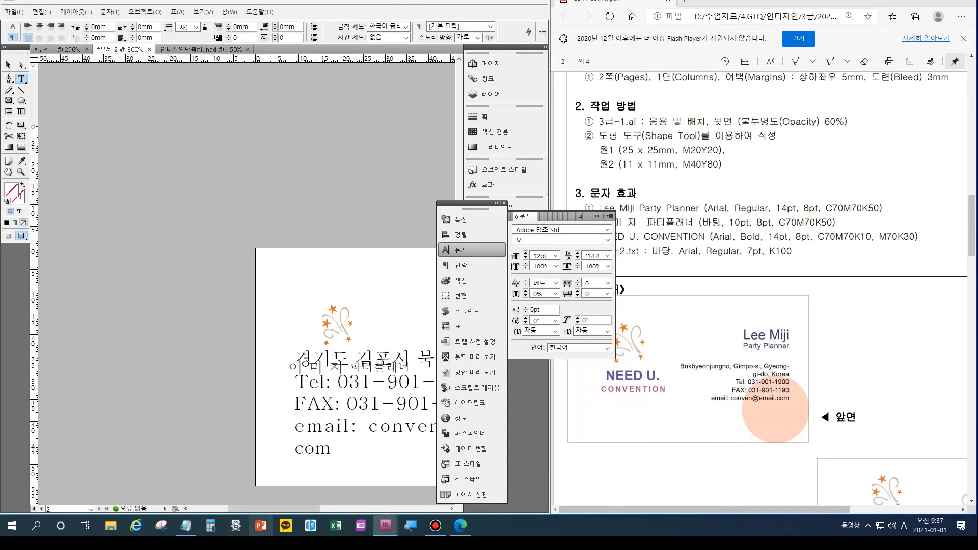
key("ctrl+minus")
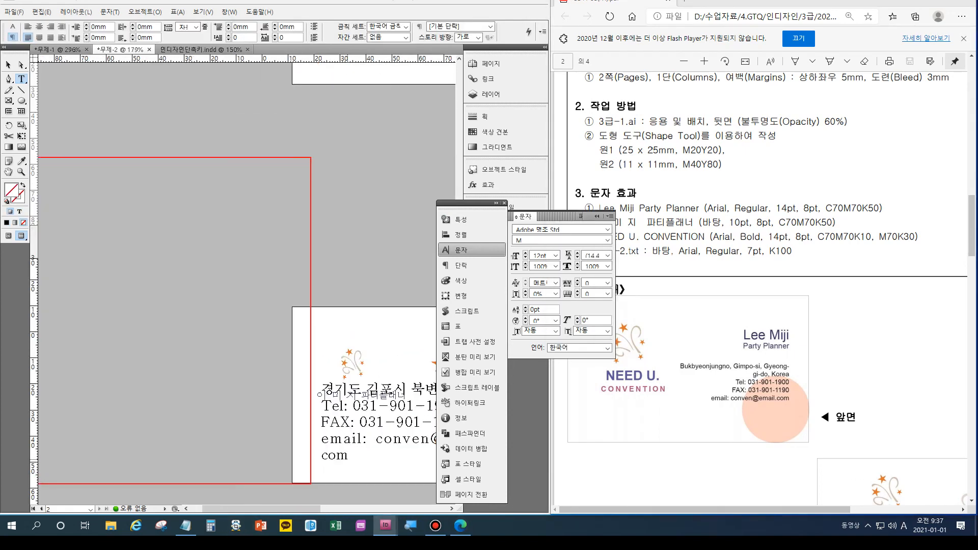
key("ctrl+minus")
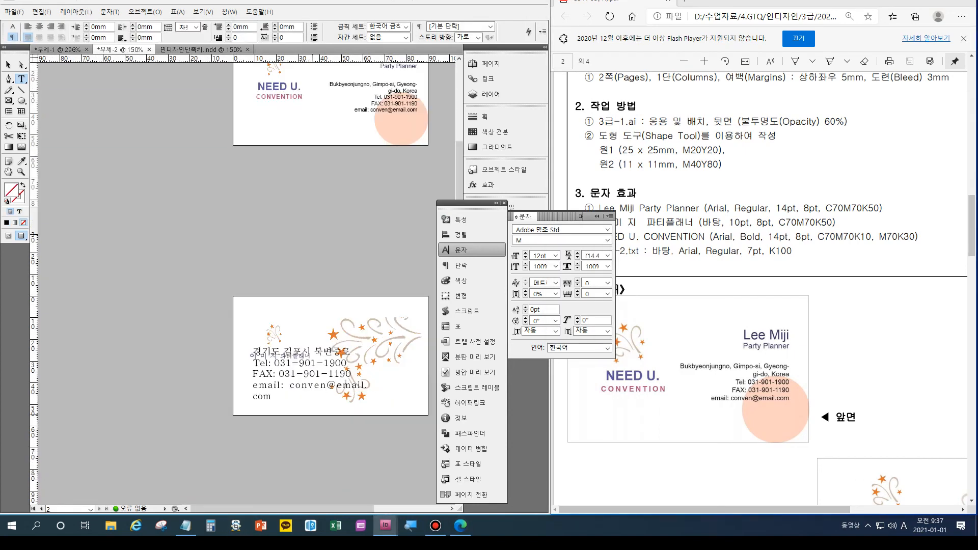
key("Escape")
key("h")
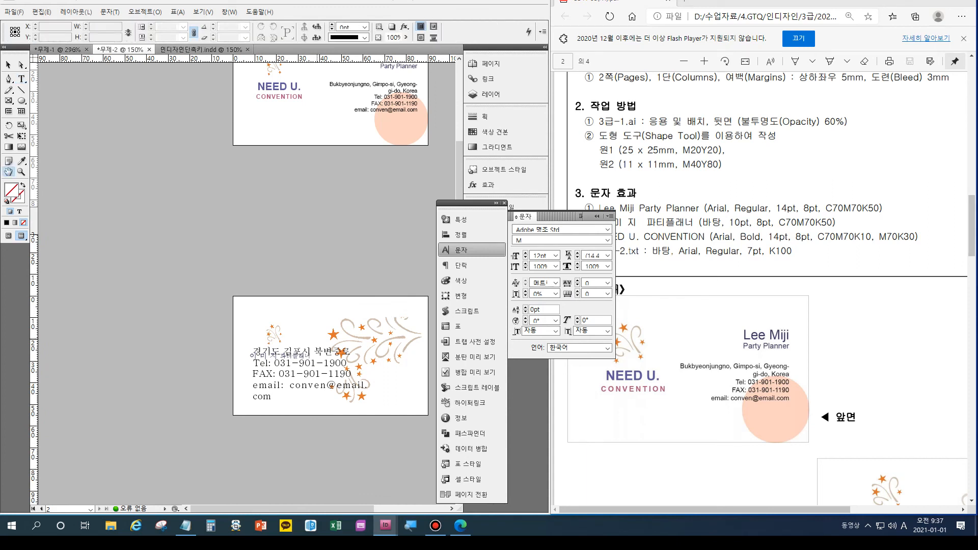
left_click_drag(305, 255, 166, 255)
key("ctrl+equal")
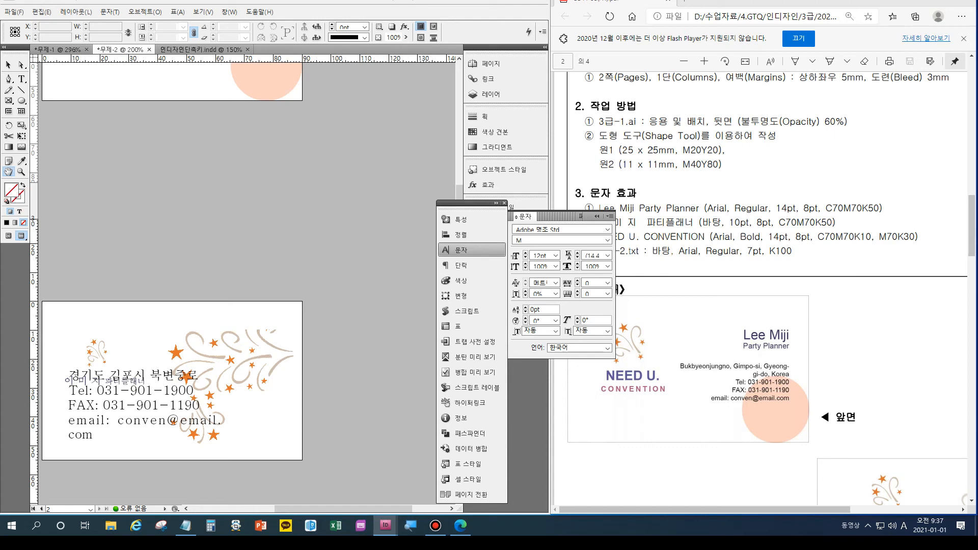
type("바탕")
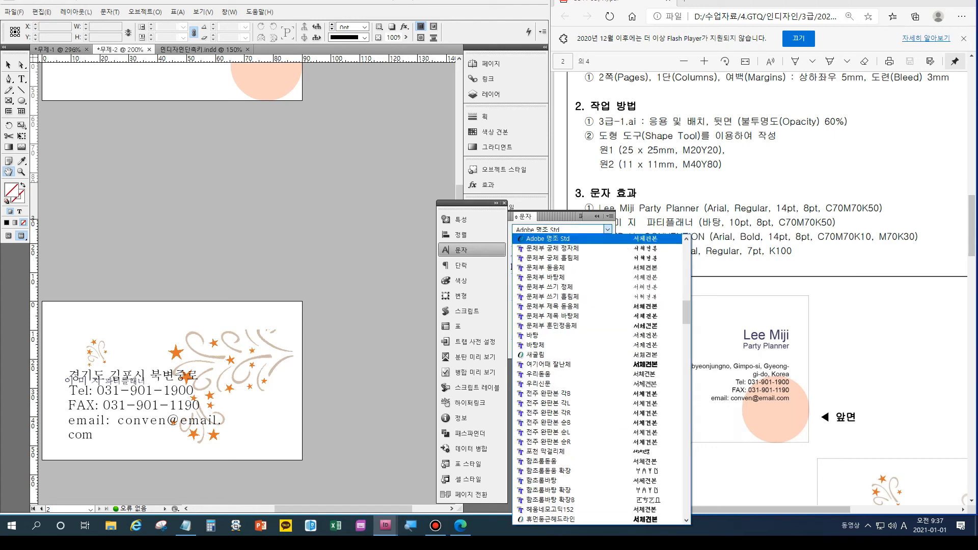
key("Return")
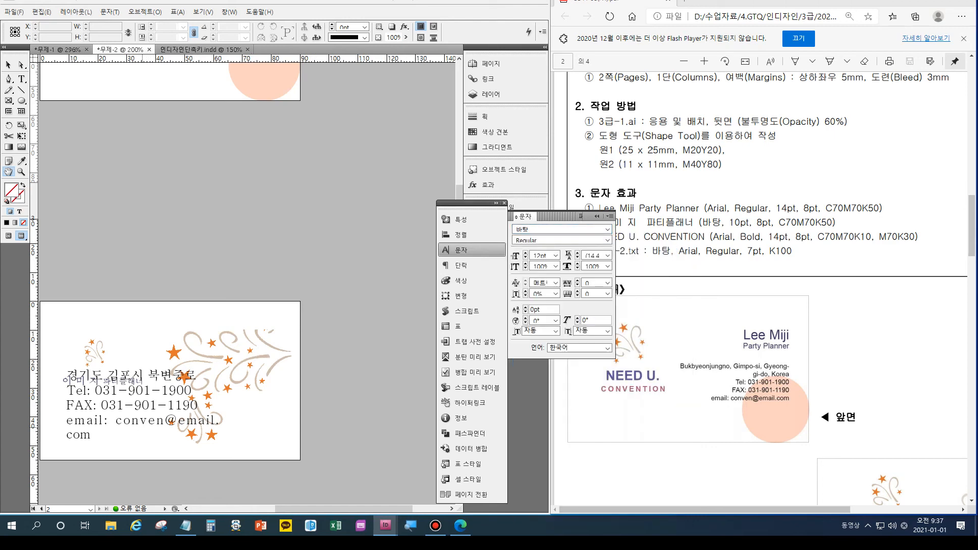
Reselect all the address text and set it to 바탕 at 7pt.
key("t")
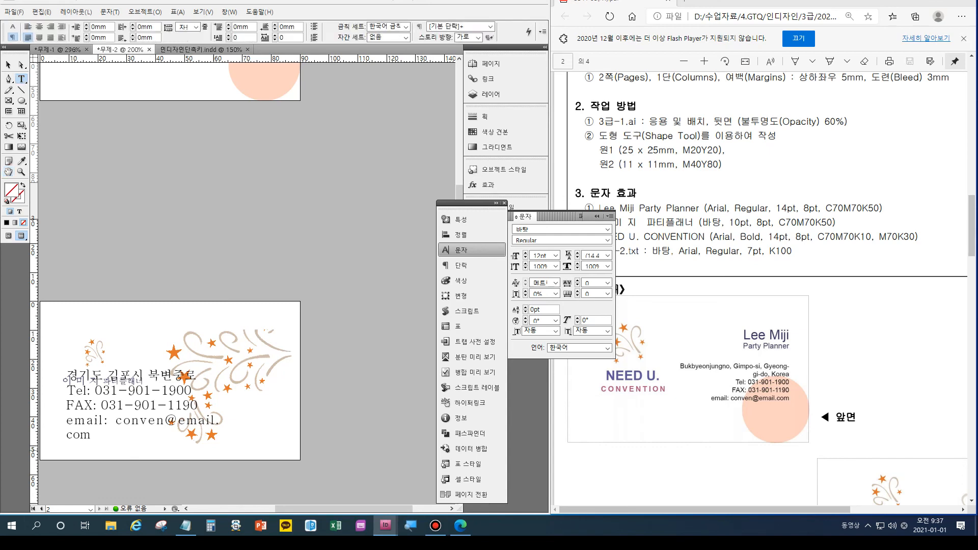
key("ctrl+a")
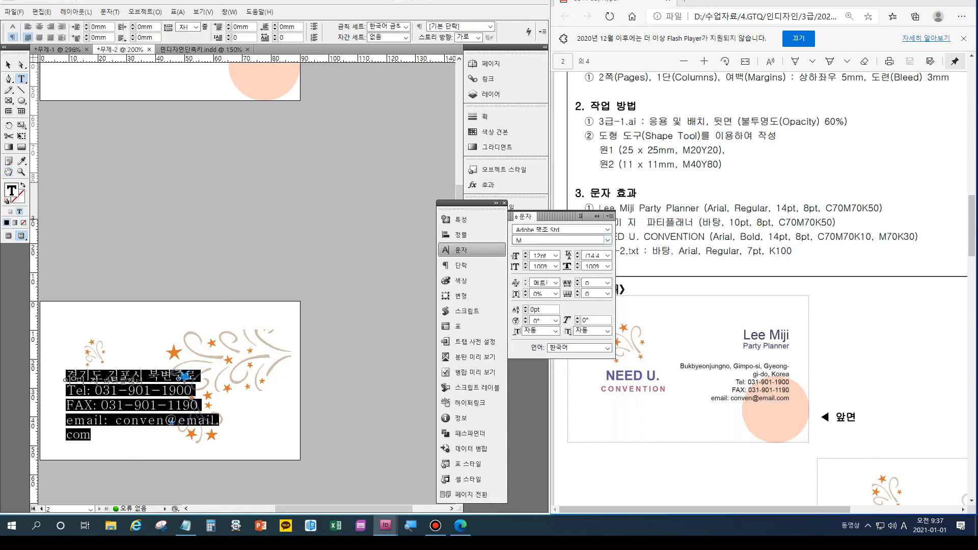
type("바탕")
key("Return")
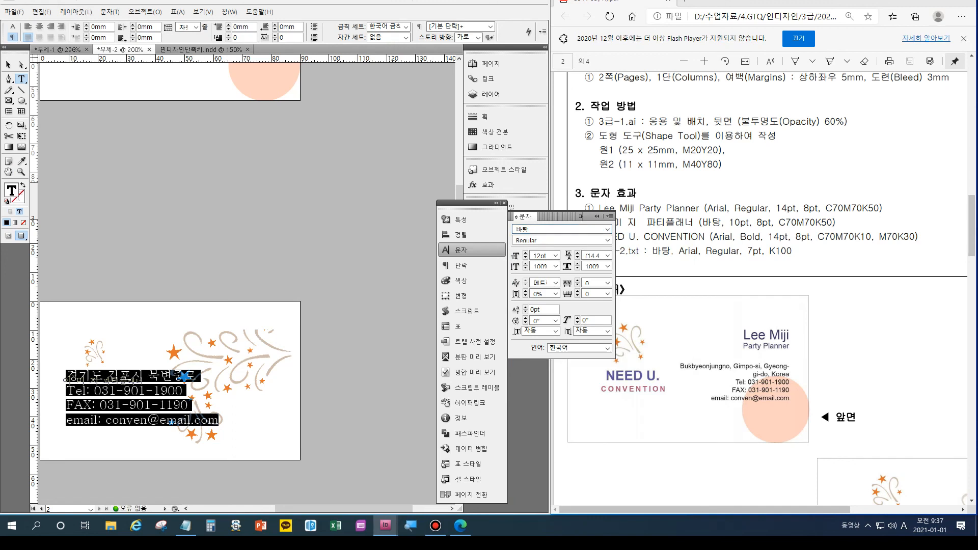
key("Down")
key("Down")
key("Down")
key("Down")
key("Down")
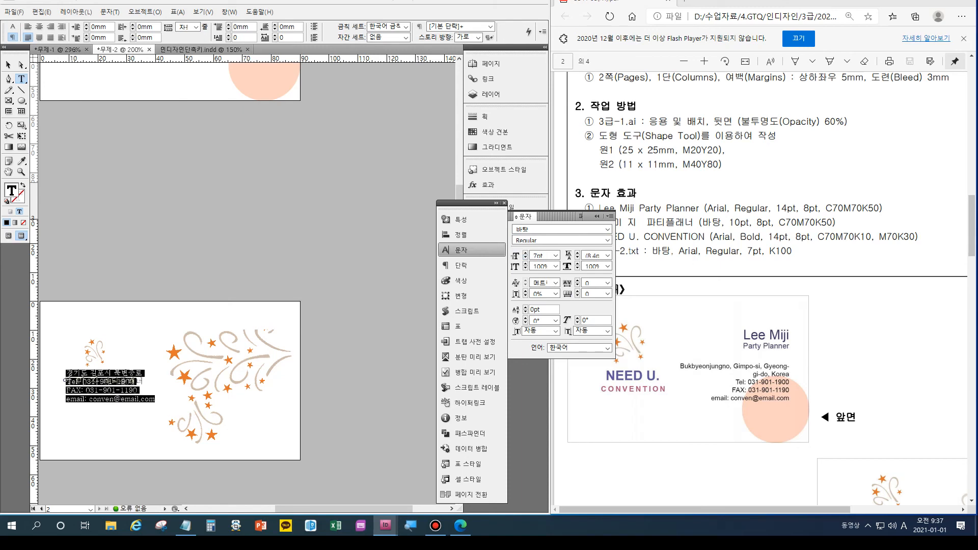
key("Escape")
scroll(764, 285, "down", 5)
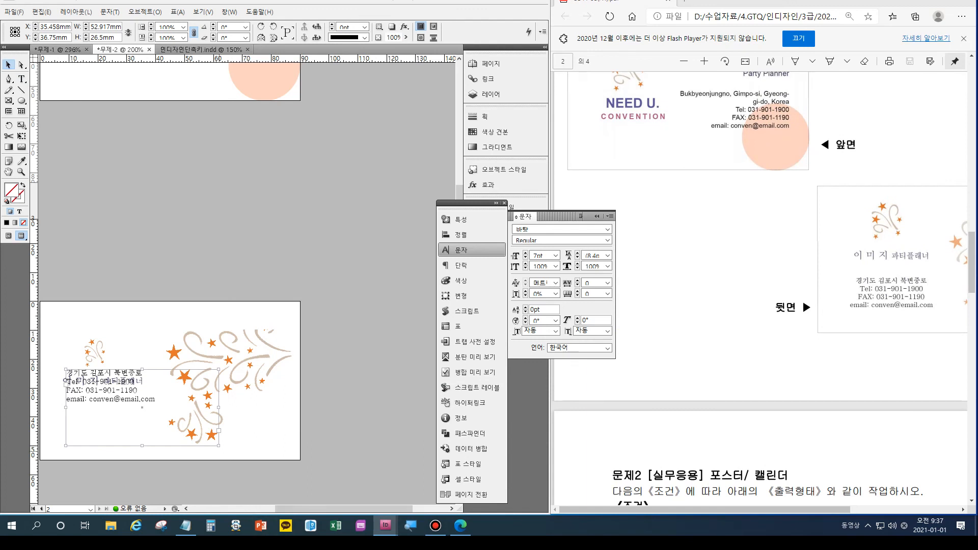
Shrink the address frame to fit its text, nudge it down, and center its four lines.
left_click_drag(219, 446, 153, 428)
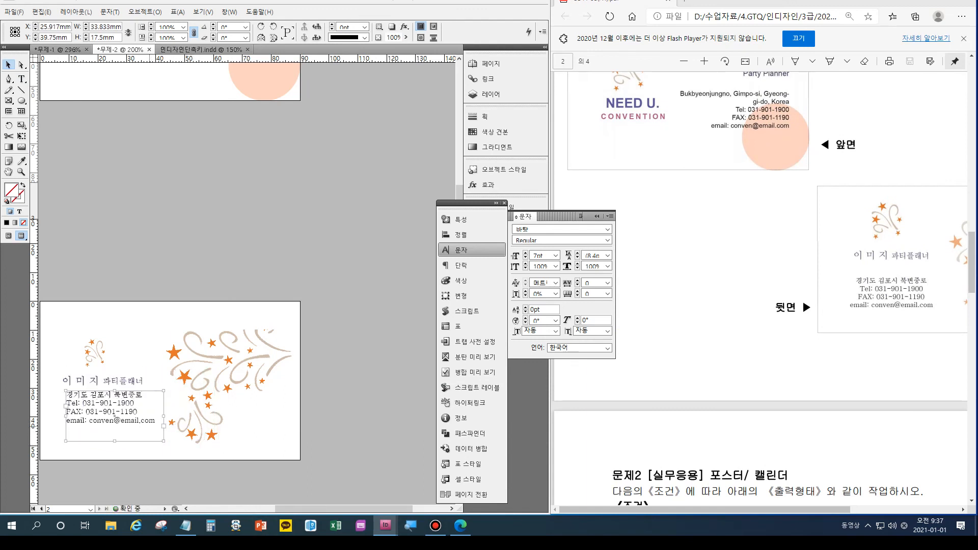
key("shift+Down")
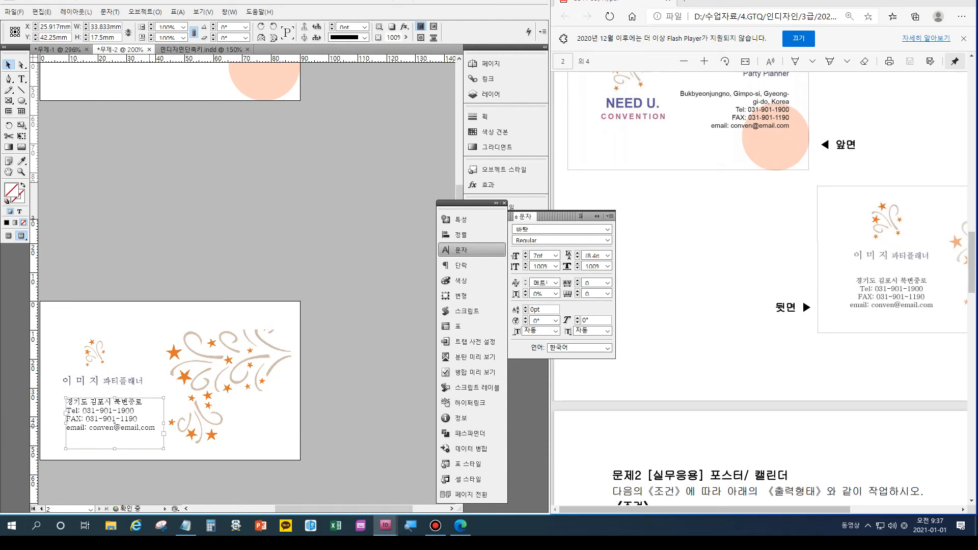
key("t")
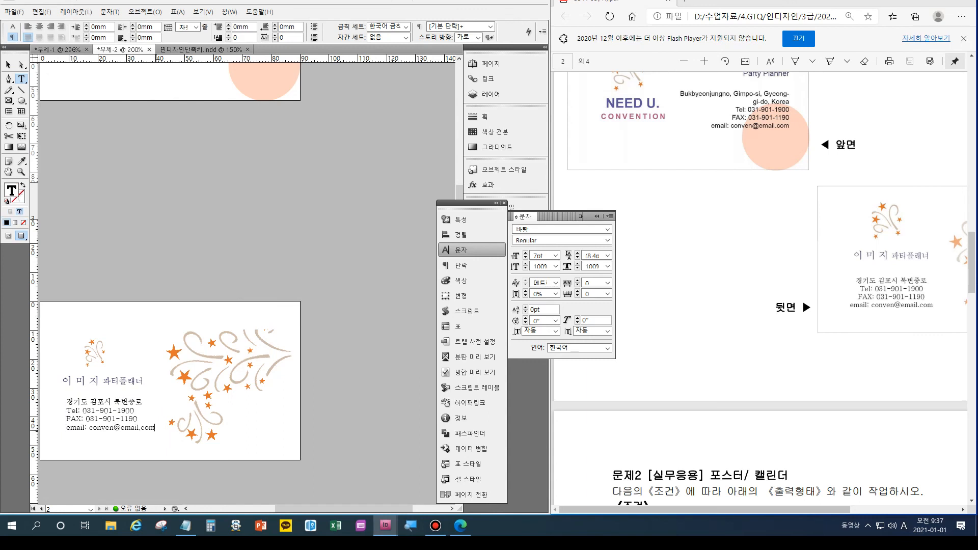
key("ctrl+a")
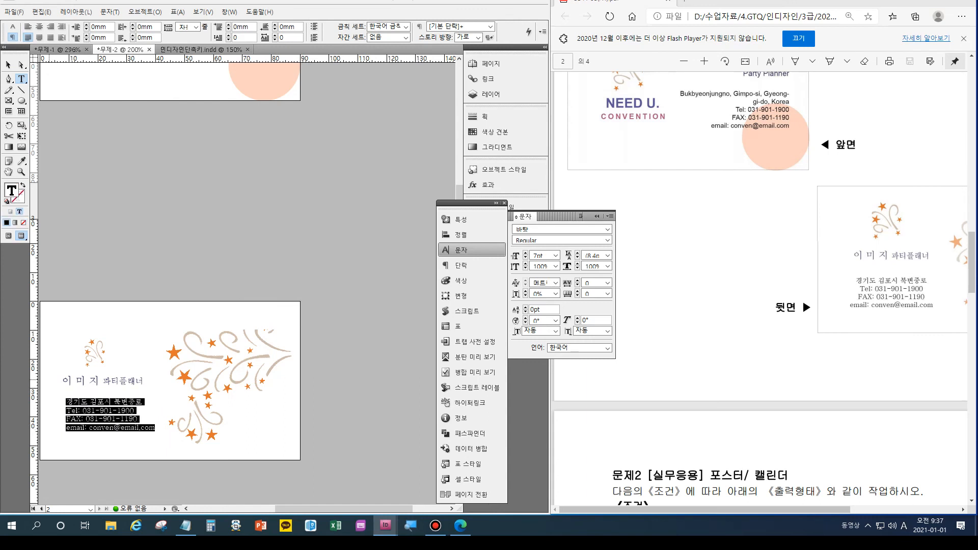
key("ctrl+shift+c")
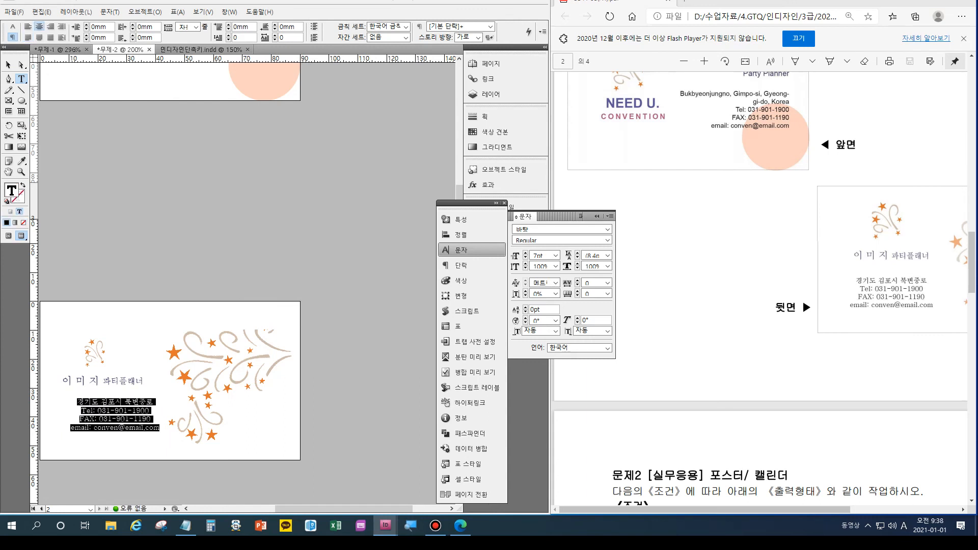
key("Escape")
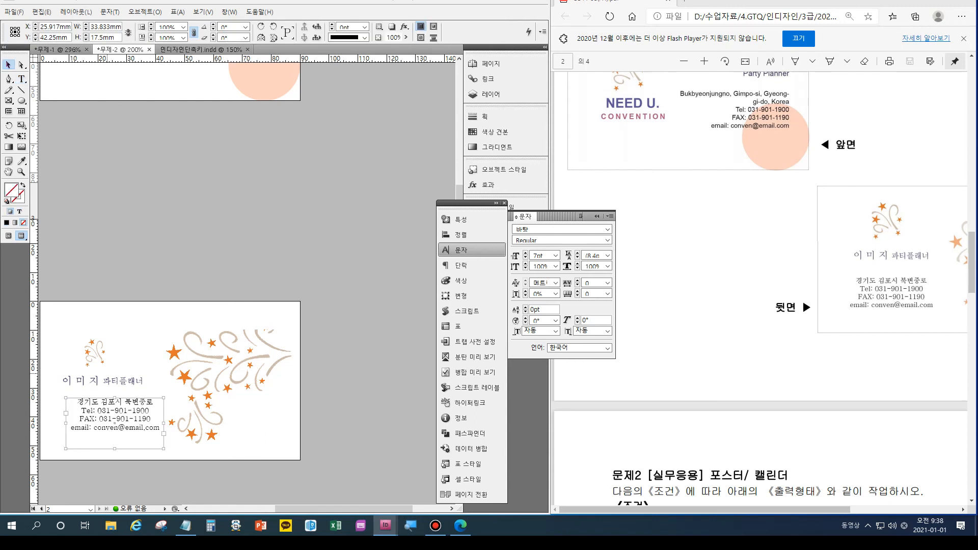
Nudge the address frame left to X 20.917 mm under the Korean name.
key("shift+Left")
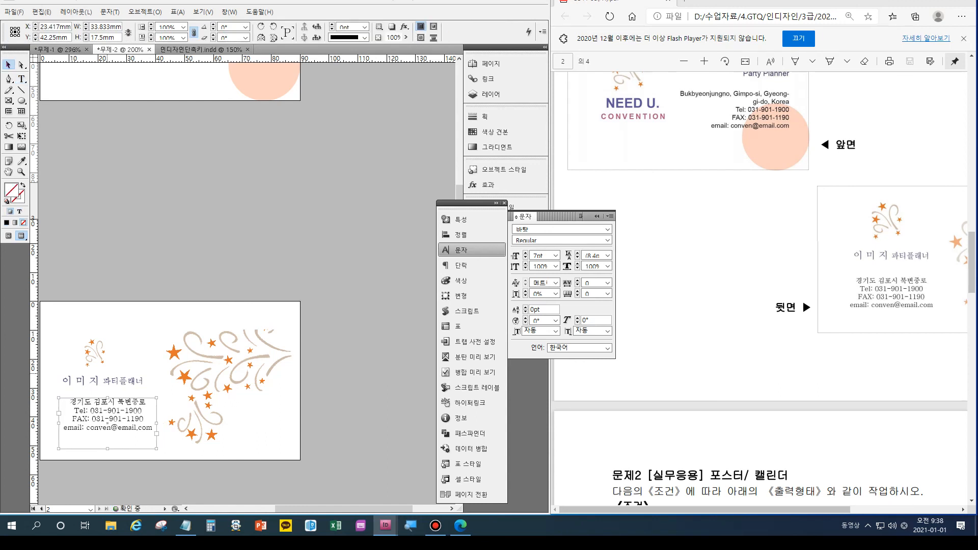
key("ctrl+shift+a")
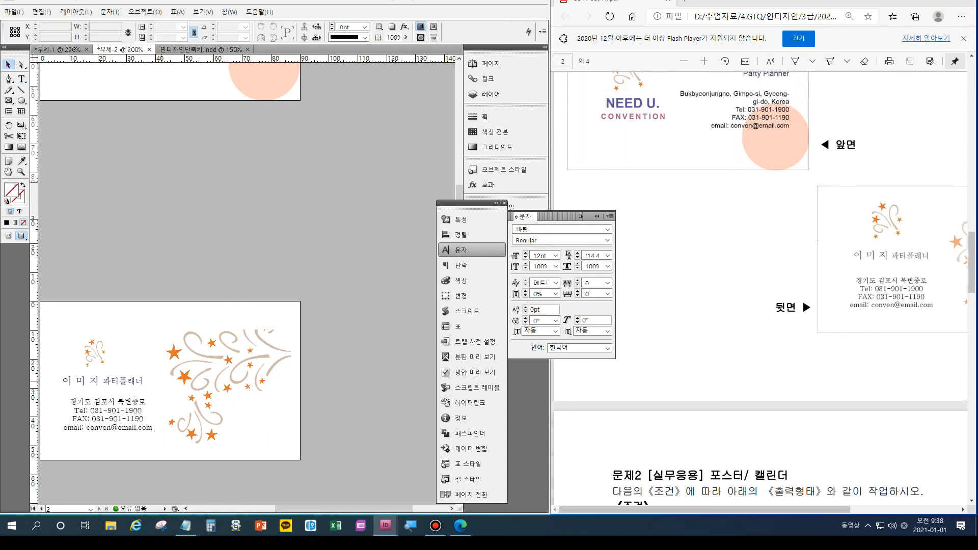
left_click(108, 423)
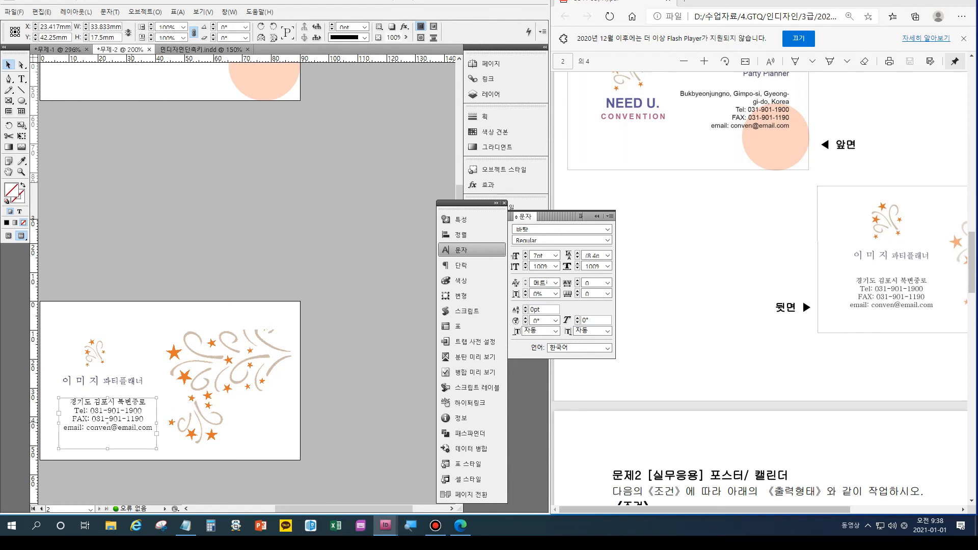
key("shift+Left")
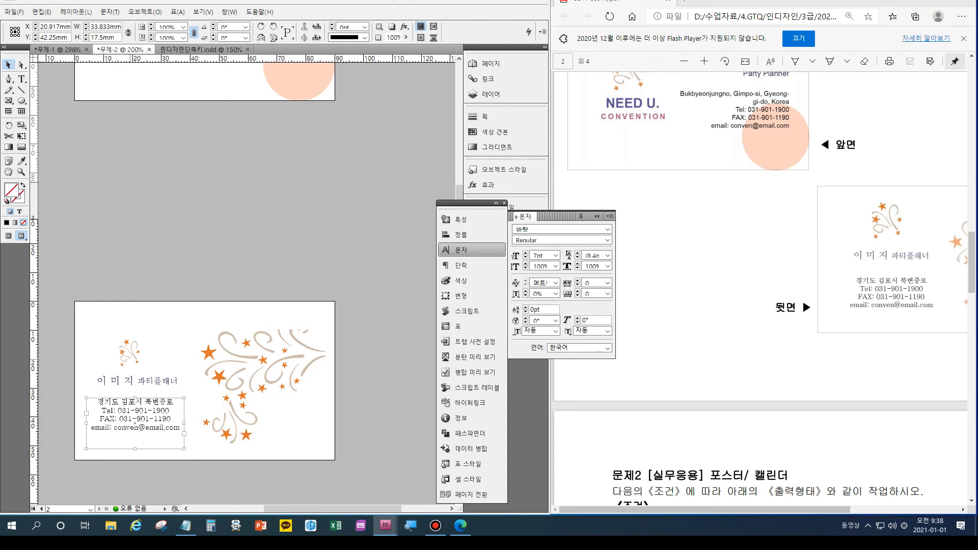
Nudge the address frame right to X 21.417 mm, show both card sides, and close the Character panel.
key("ctrl+=")
key("ctrl+=")
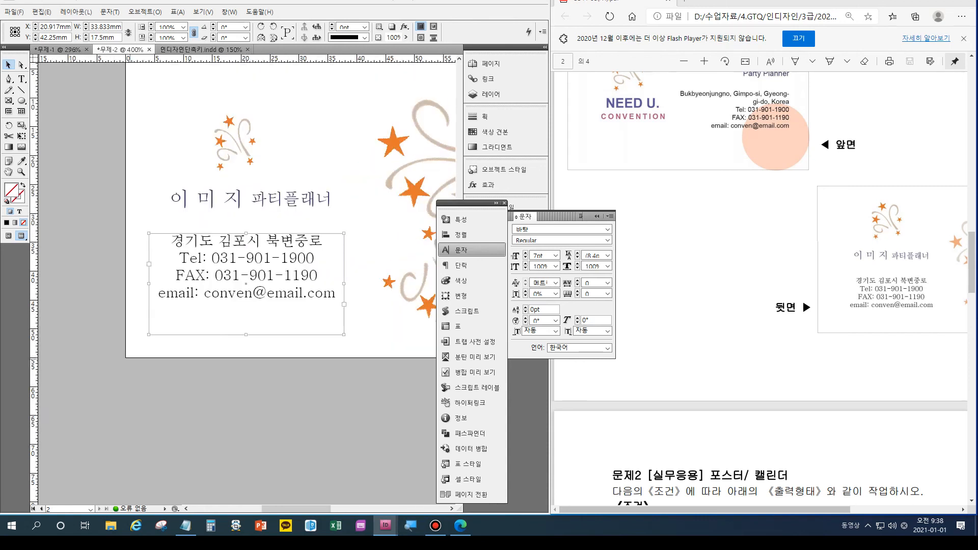
key("Right")
key("Right")
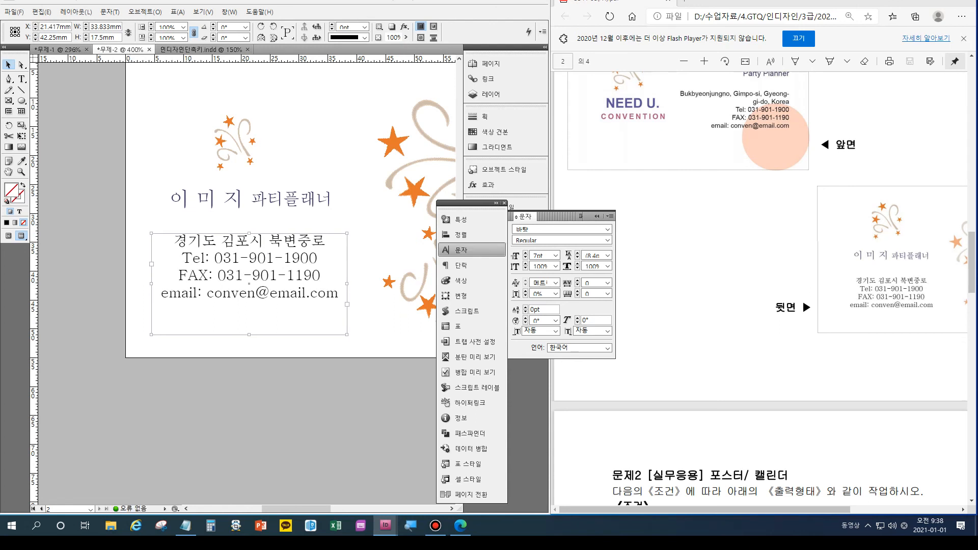
key("ctrl+0")
key("ctrl+minus")
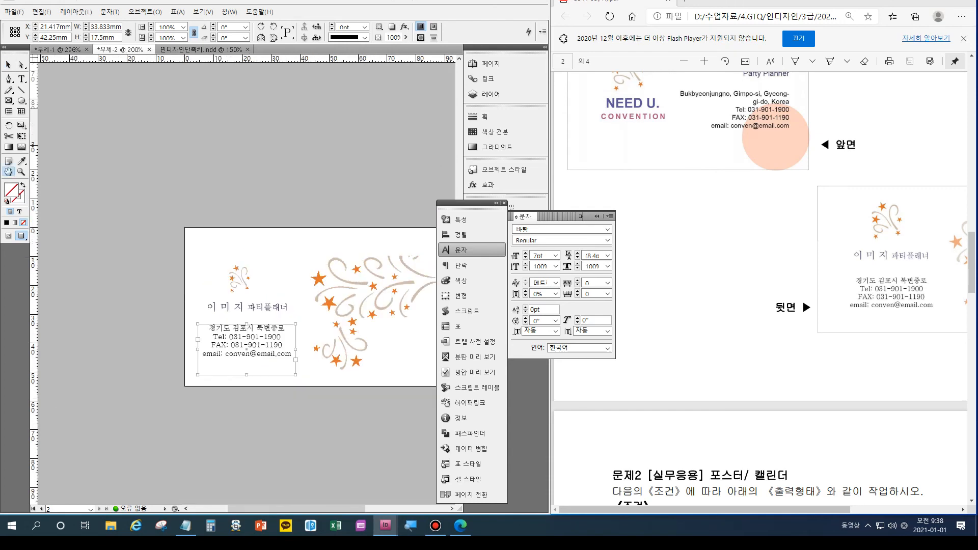
key("ctrl+minus")
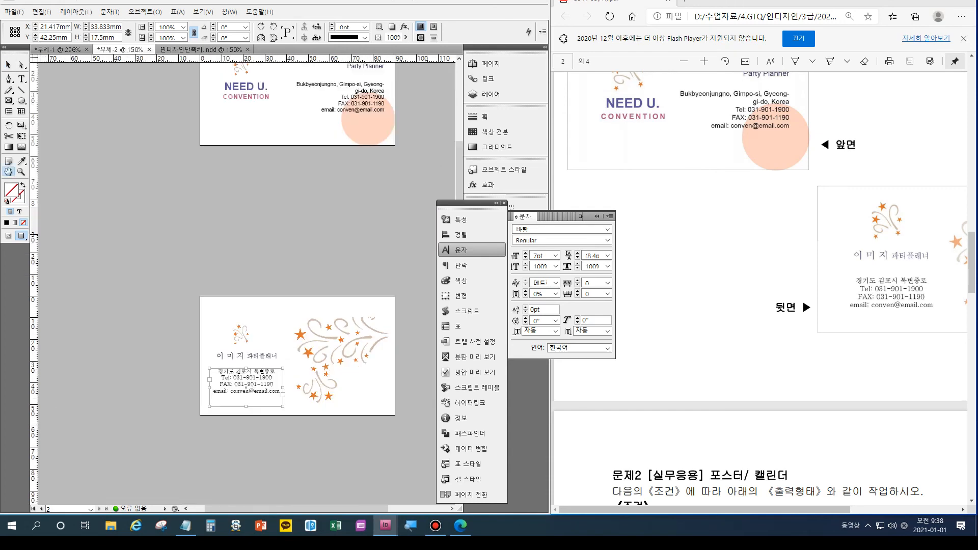
scroll(764, 288, "up", 8)
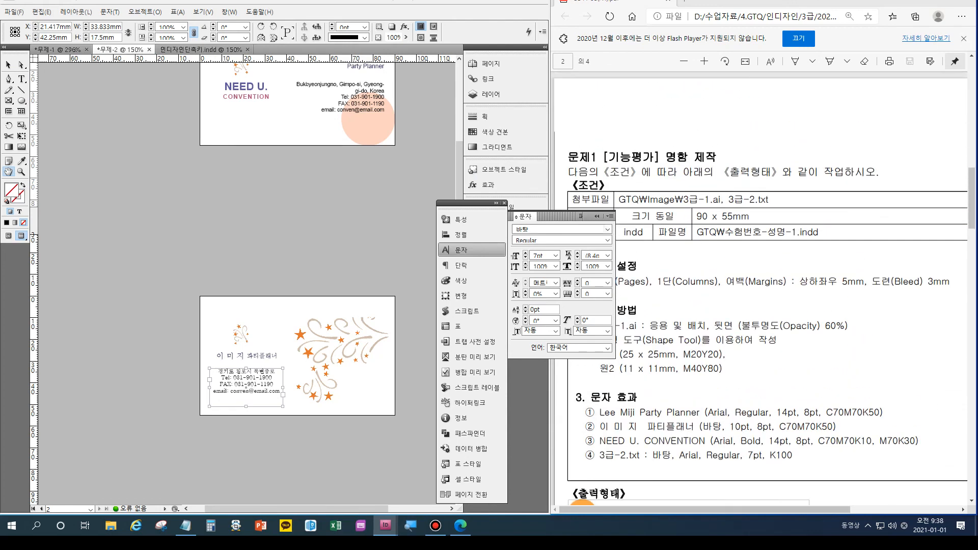
left_click(597, 216)
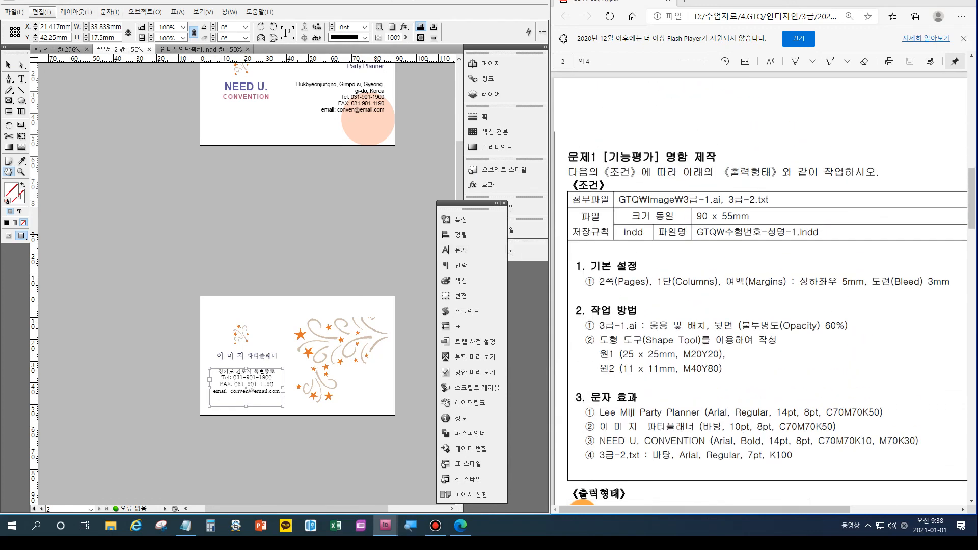
Save As in the GTQ folder, named '20210101-' plus the examinee's name and '-1'.
left_click(14, 12)
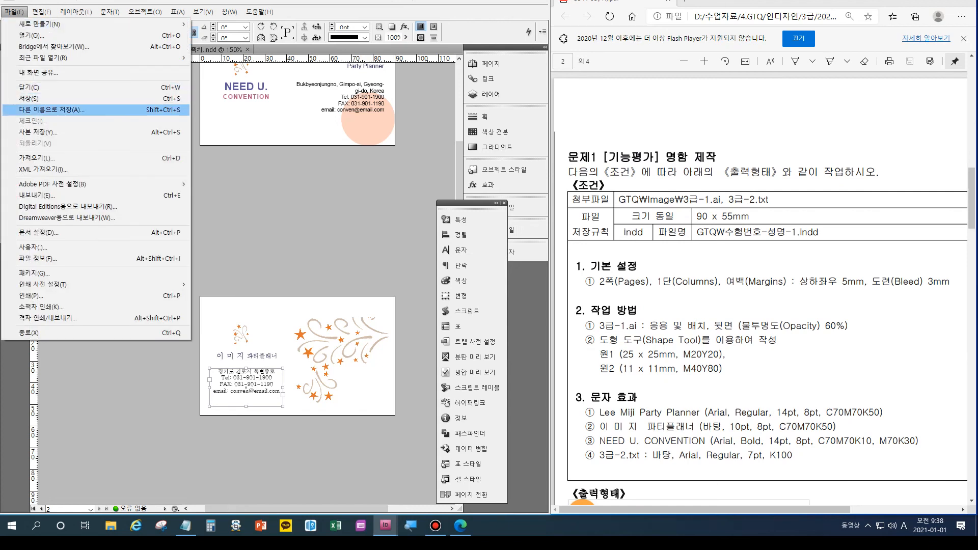
left_click(51, 109)
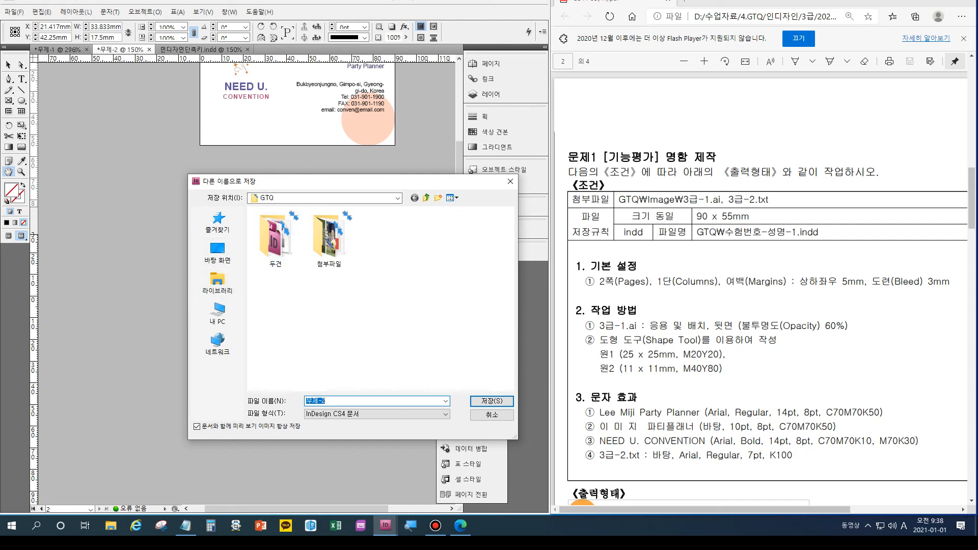
type("20210101-")
key("Hangul")
type("-1")
key("Return")
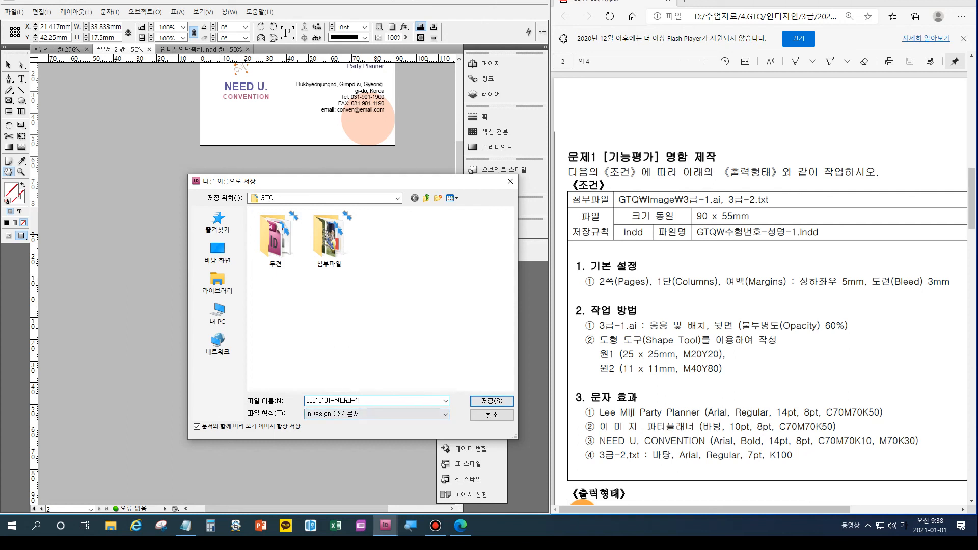